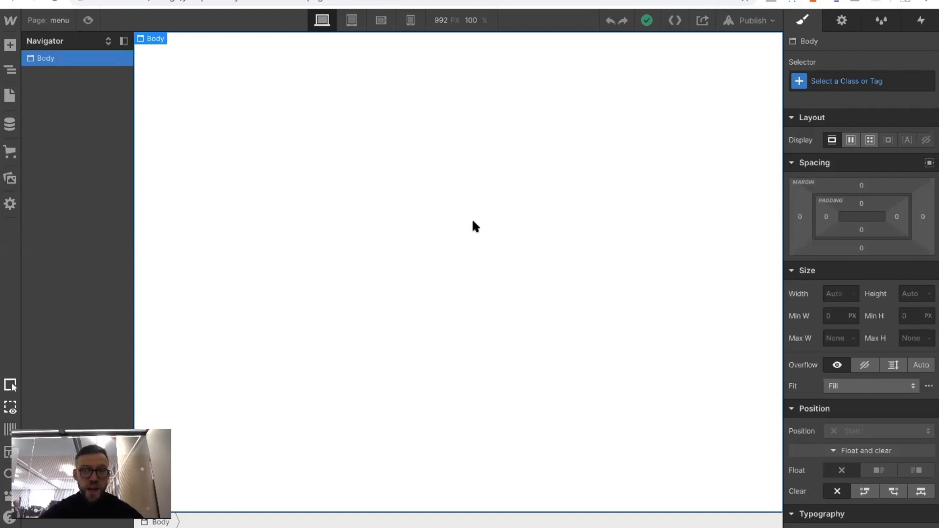
Add a div block to the page body and give it the new class menu-parent
{"action": "left_click", "coordinate": [10, 45]}
{"action": "left_click_drag", "start_coordinate": [52, 274], "coordinate": [609, 110]}
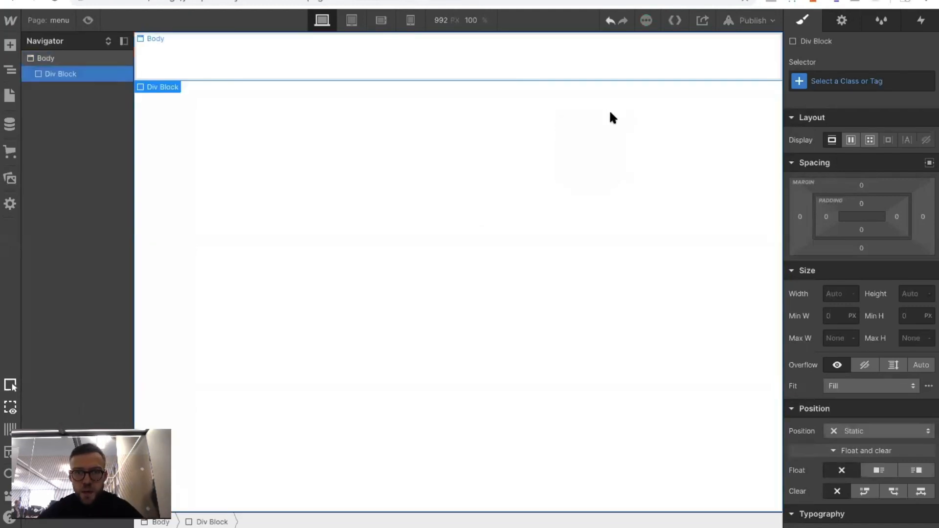
{"action": "left_click", "coordinate": [863, 87]}
{"action": "type", "text": "men"}
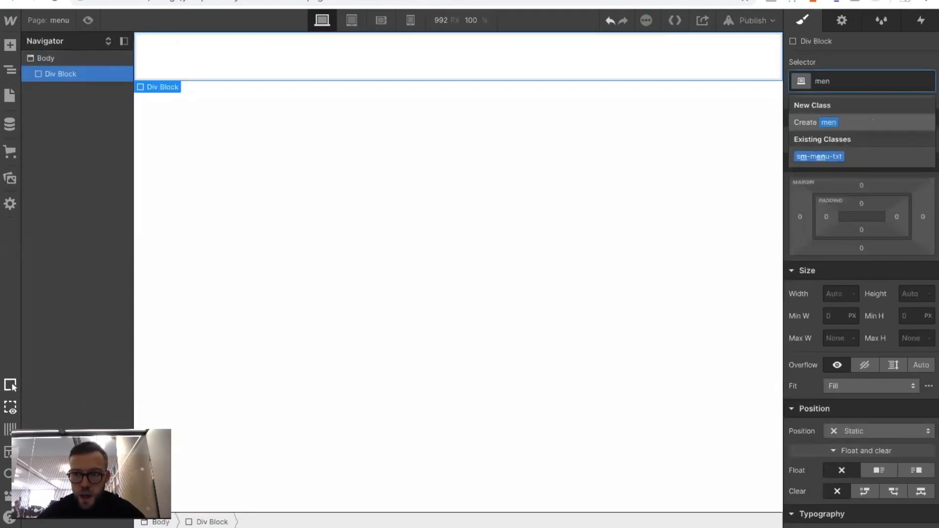
{"action": "type", "text": "u-parent"}
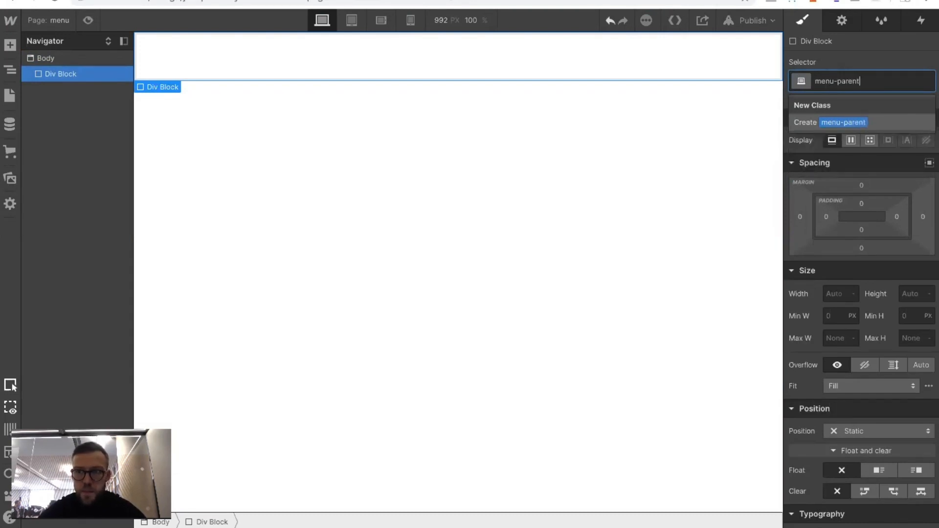
{"action": "key", "text": "Return"}
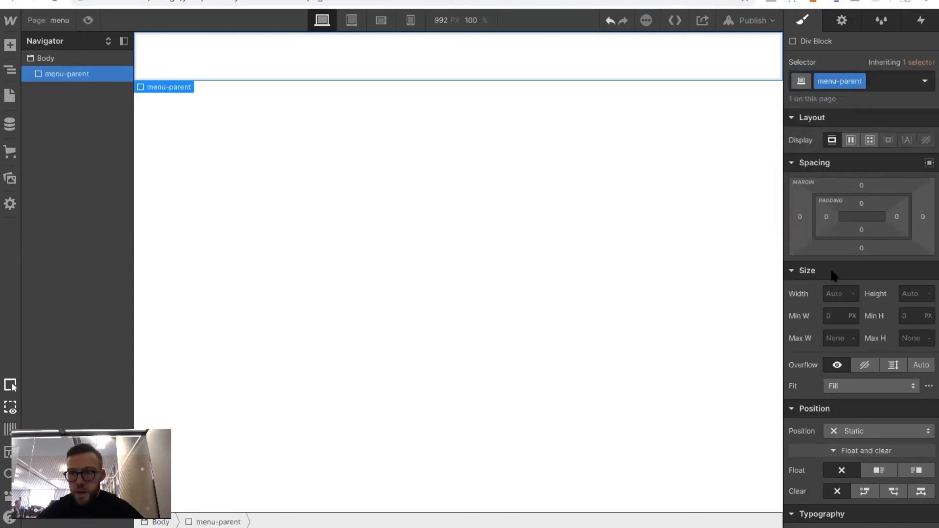
Set the menu-parent block's width and height to 50 px each
{"action": "left_click", "coordinate": [832, 293]}
{"action": "type", "text": "50"}
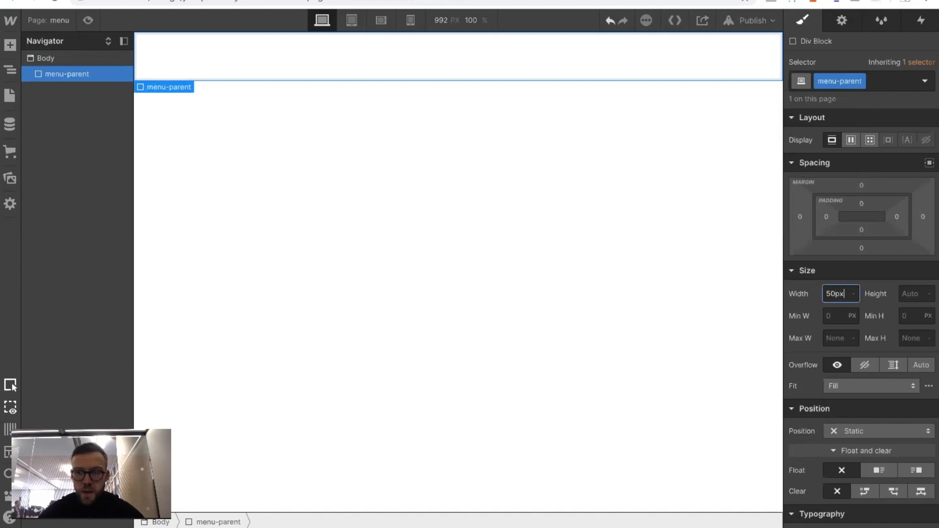
{"action": "left_click", "coordinate": [902, 294]}
{"action": "type", "text": "50"}
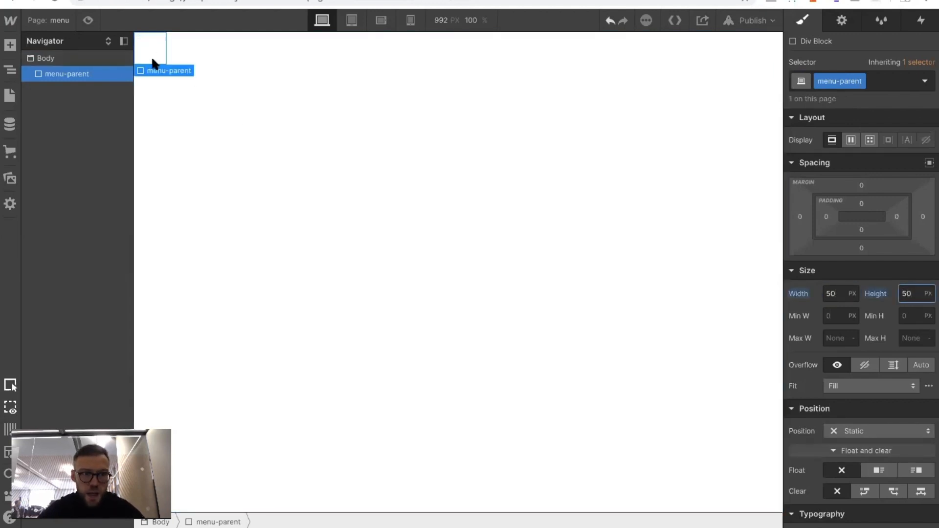
Fix menu-parent to the top-right corner of the page, offset 40 px from the top and 40 px from the right
{"action": "left_click", "coordinate": [847, 426]}
{"action": "left_click", "coordinate": [849, 449]}
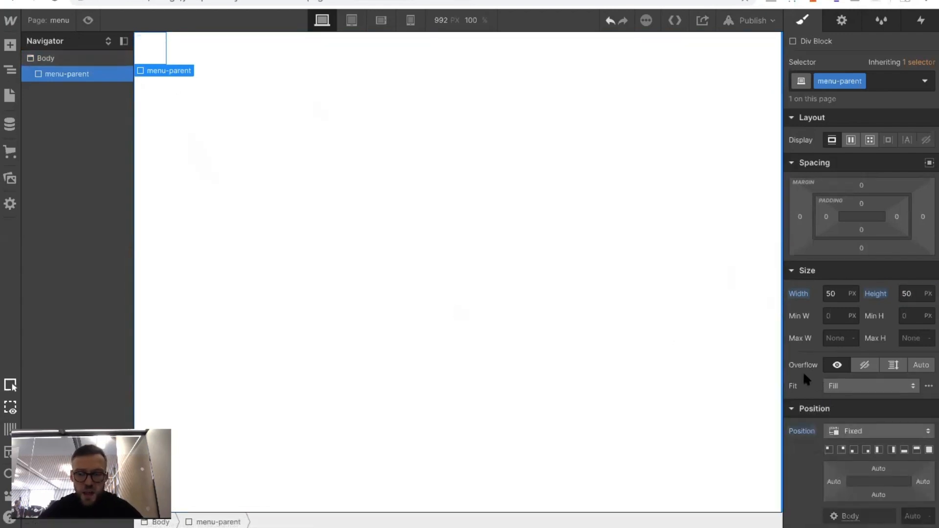
{"action": "left_click", "coordinate": [841, 448]}
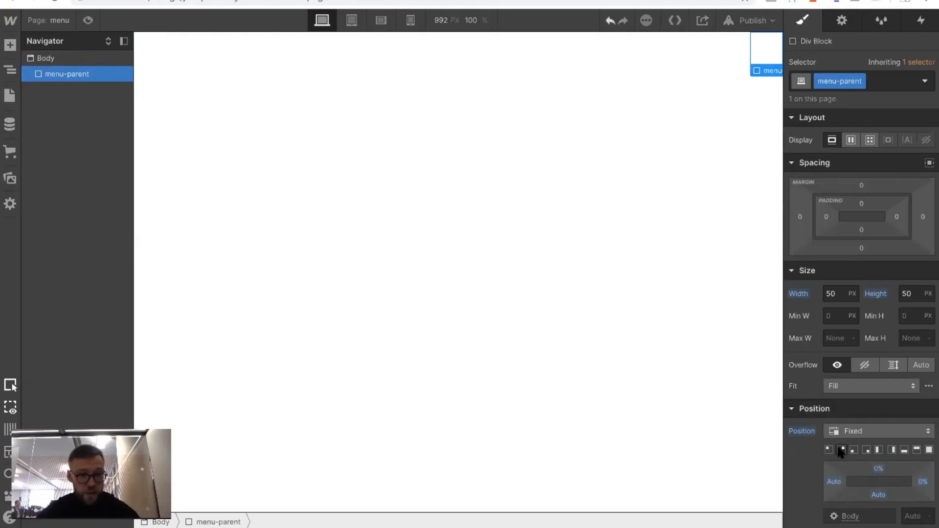
{"action": "left_click", "coordinate": [875, 468]}
{"action": "type", "text": "40"}
{"action": "key", "text": "Return"}
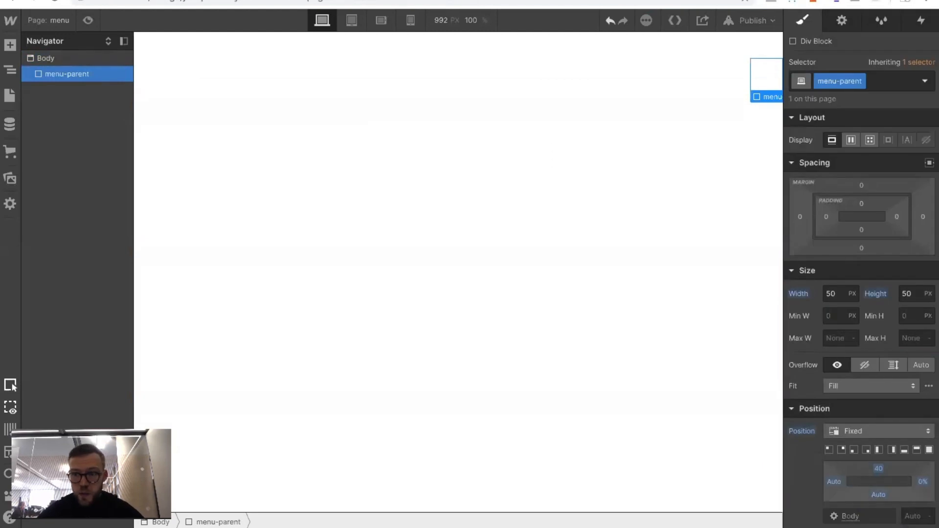
{"action": "left_click", "coordinate": [923, 483]}
{"action": "type", "text": "40"}
{"action": "key", "text": "Return"}
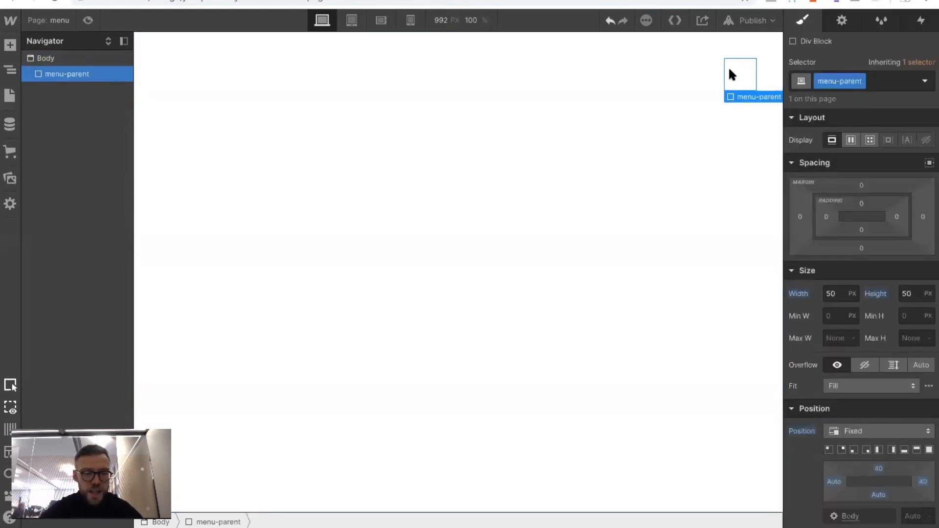
Give menu-parent a black background and a flex layout with its children centered in both directions
{"action": "scroll", "coordinate": [819, 355], "scroll_direction": "down", "scroll_amount": 10}
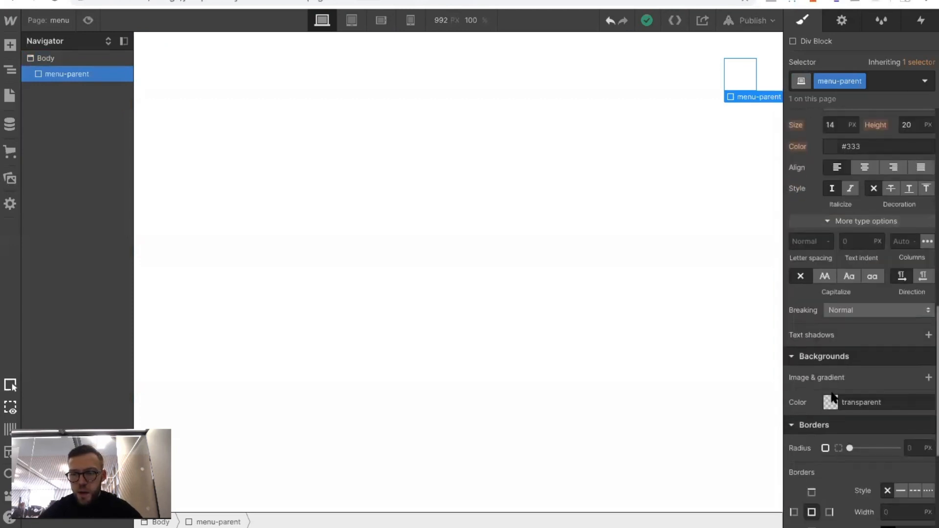
{"action": "left_click", "coordinate": [832, 397]}
{"action": "left_click", "coordinate": [834, 377]}
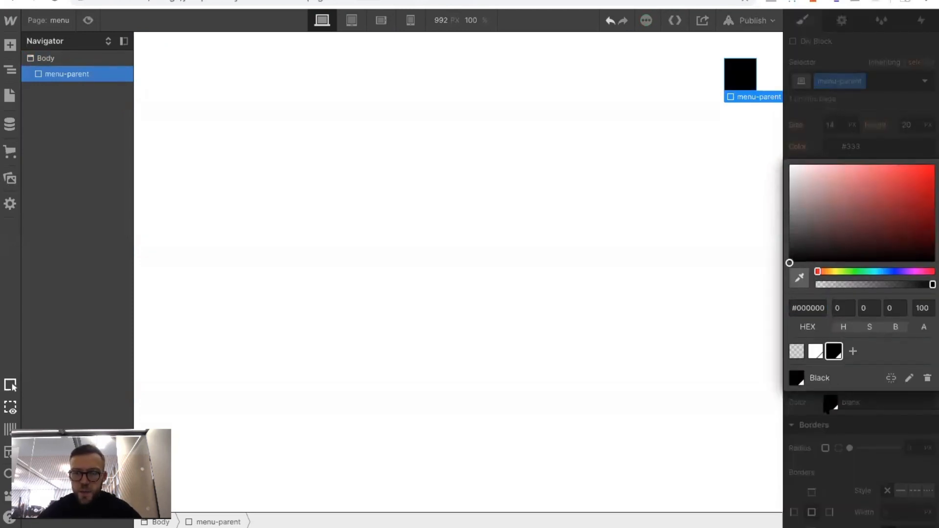
{"action": "key", "text": "Escape"}
{"action": "scroll", "coordinate": [855, 253], "scroll_direction": "up", "scroll_amount": 5}
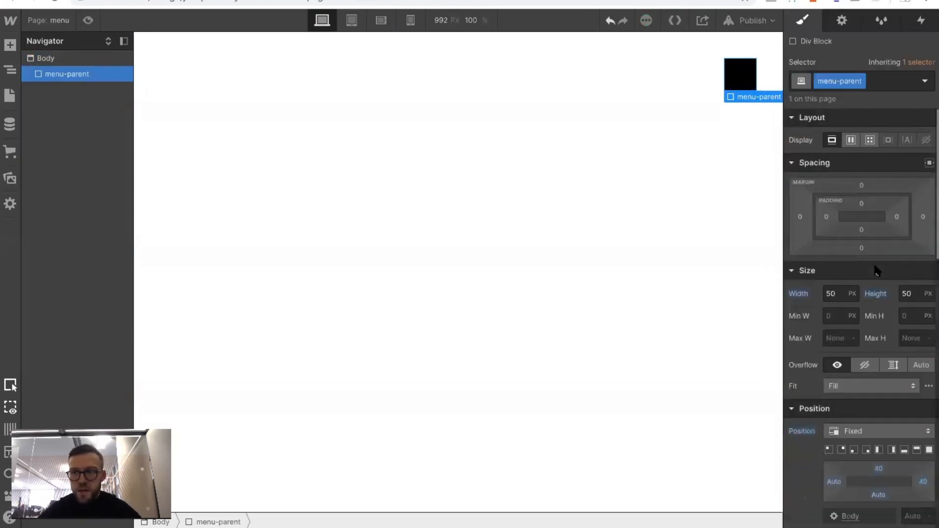
{"action": "left_click", "coordinate": [851, 141]}
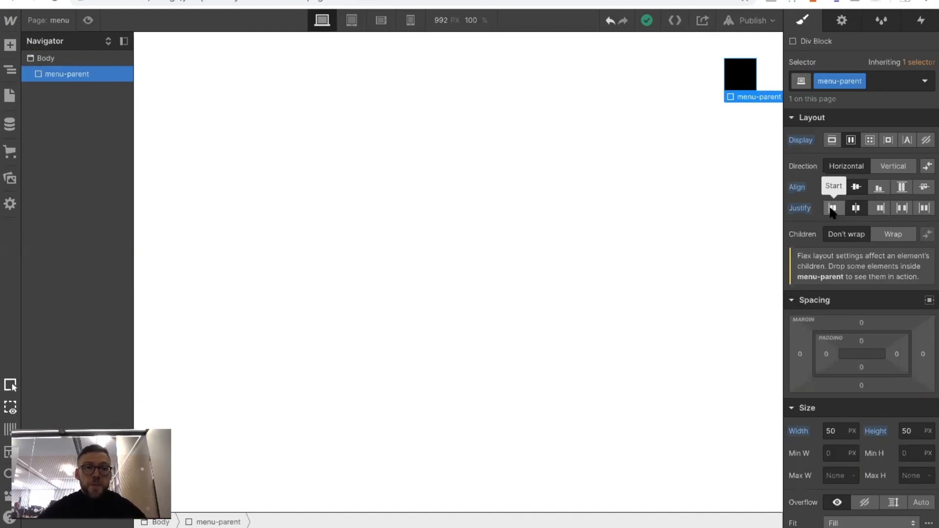
Add a div block inside menu-parent and give it the new class menu-bar
{"action": "left_click", "coordinate": [11, 49]}
{"action": "left_click_drag", "start_coordinate": [53, 274], "coordinate": [76, 78]}
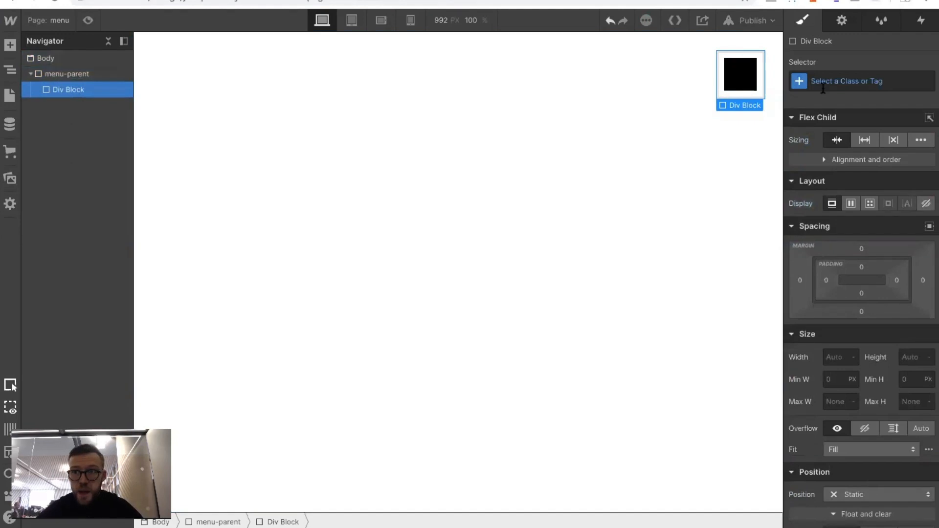
{"action": "key", "text": "super+Return"}
{"action": "type", "text": "menu-"}
{"action": "key", "text": "BackSpace"}
{"action": "type", "text": "-bar"}
{"action": "key", "text": "Return"}
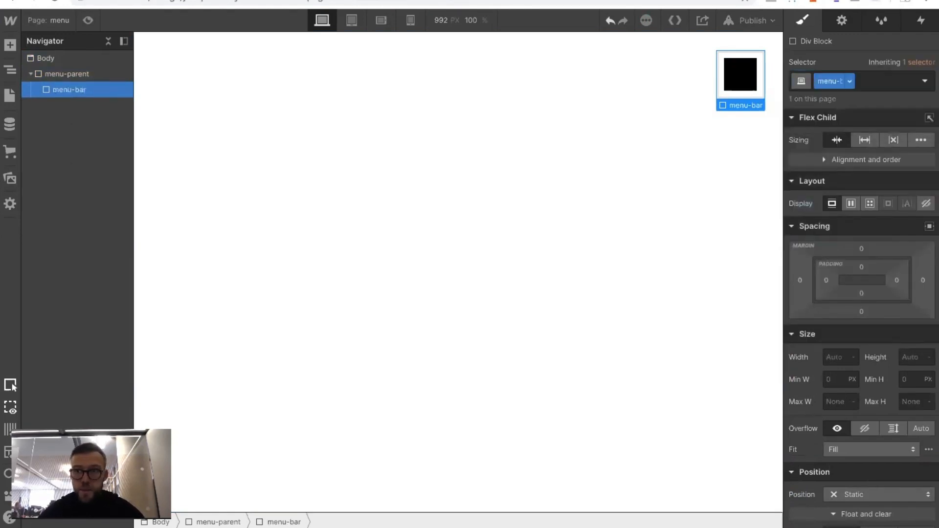
Set the menu-bar block's width to 20 px and its height to 2 px
{"action": "left_click", "coordinate": [837, 358]}
{"action": "type", "text": "20"}
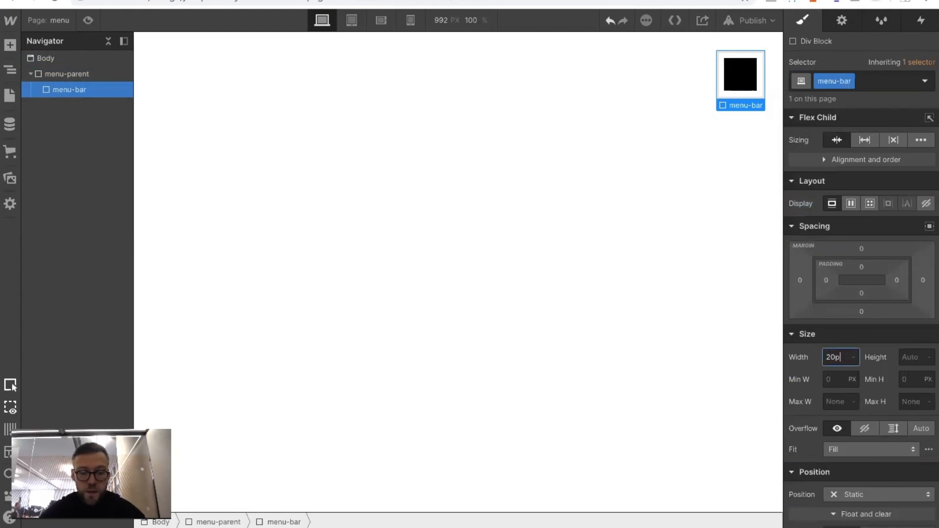
{"action": "left_click", "coordinate": [907, 356]}
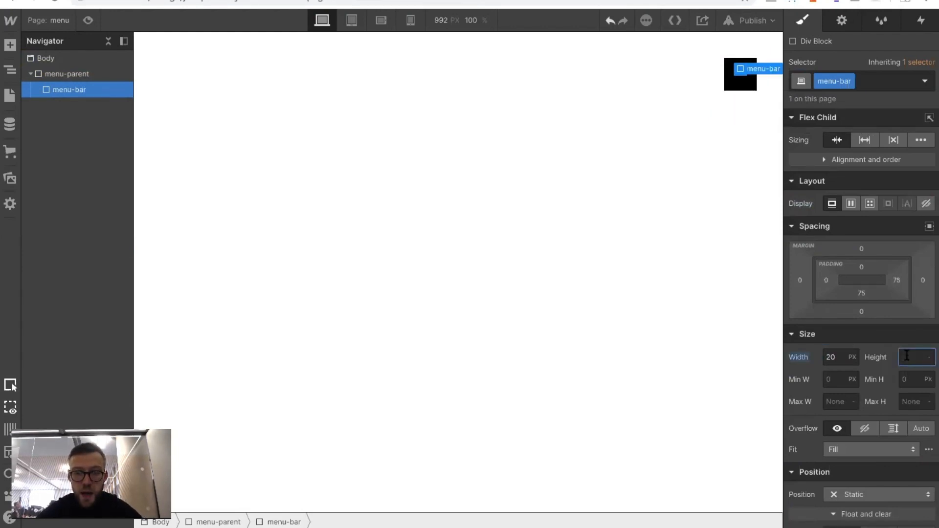
{"action": "type", "text": "2px"}
{"action": "key", "text": "Return"}
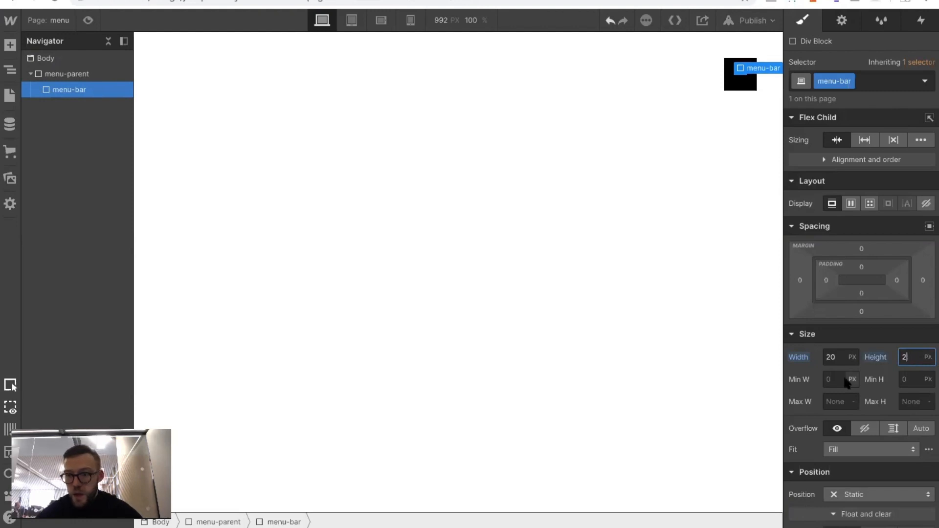
Fill the menu-bar block's background with the white swatch
{"action": "scroll", "coordinate": [847, 381], "scroll_direction": "down", "scroll_amount": 2}
{"action": "scroll", "coordinate": [847, 381], "scroll_direction": "down", "scroll_amount": 8}
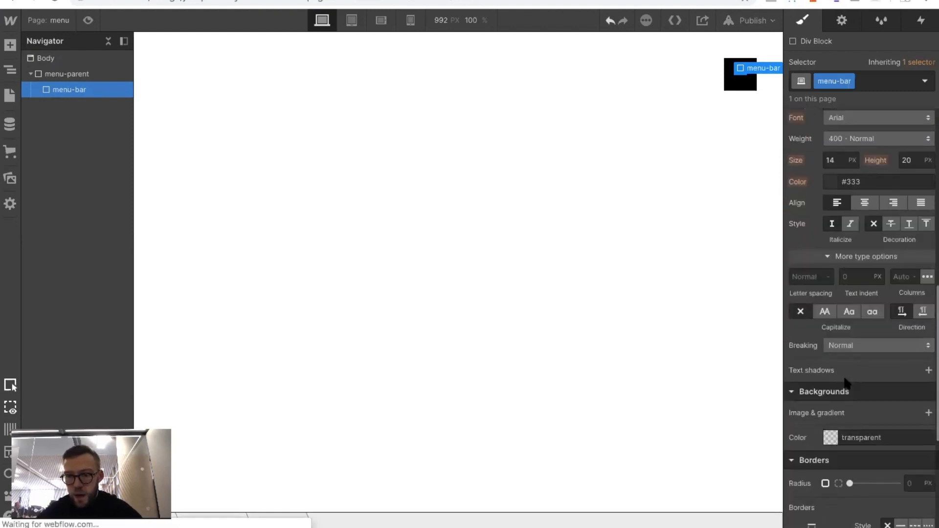
{"action": "left_click", "coordinate": [830, 395]}
{"action": "left_click", "coordinate": [815, 373]}
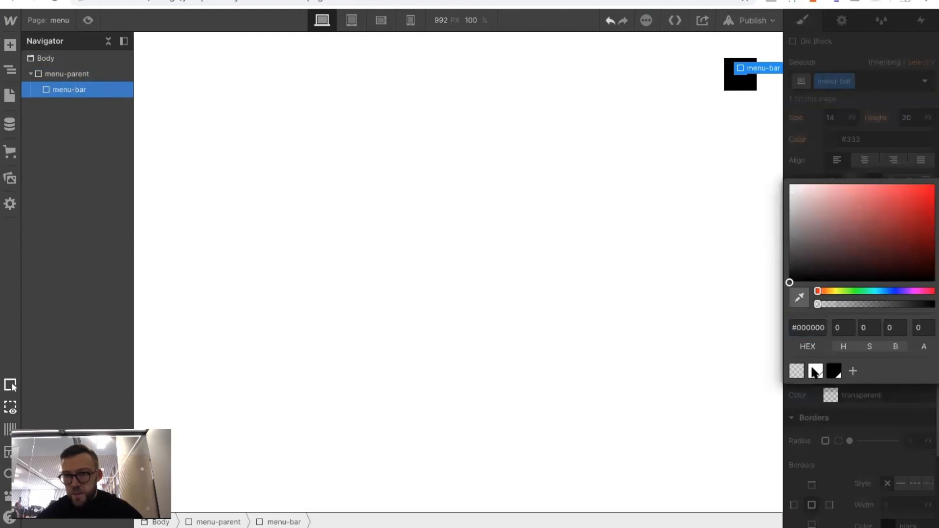
{"action": "left_click", "coordinate": [614, 172]}
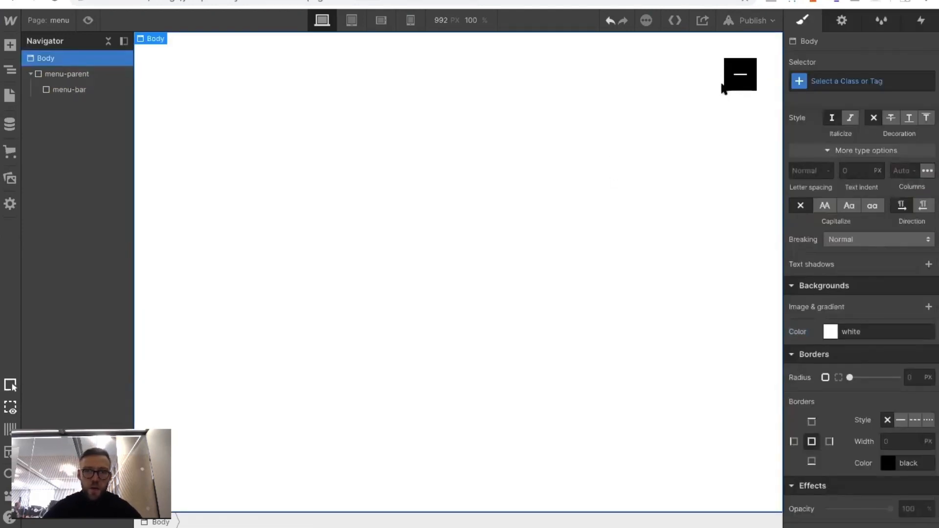
Duplicate the menu-bar block twice inside menu-parent to make three bars
{"action": "left_click", "coordinate": [67, 92]}
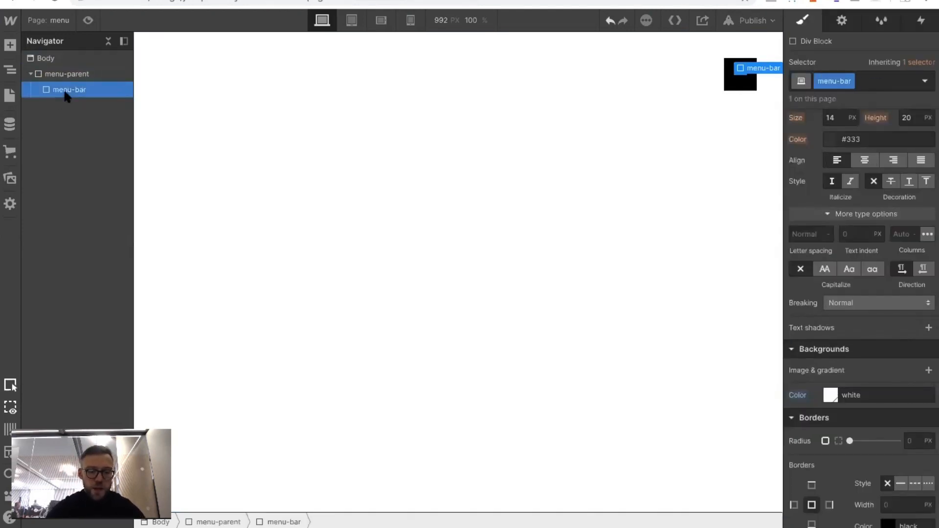
{"action": "key", "text": "ctrl+d"}
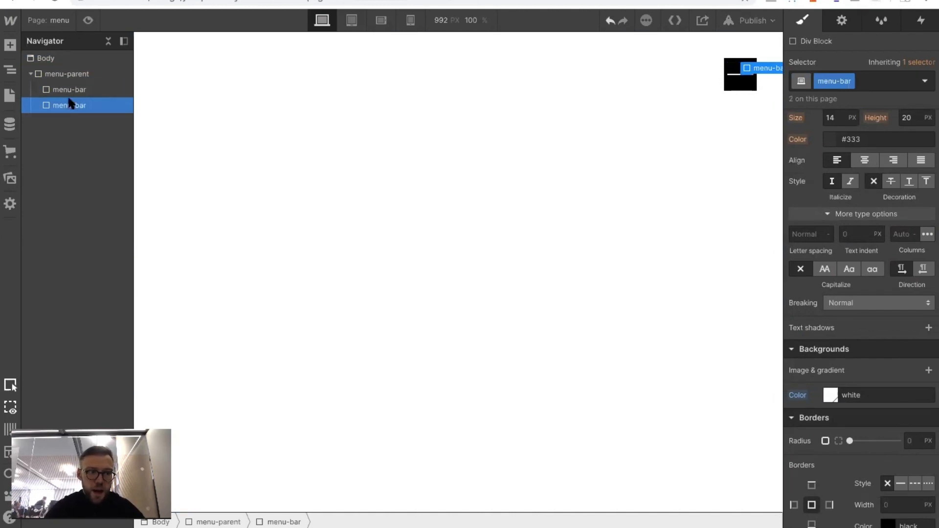
{"action": "key", "text": "ctrl+d"}
{"action": "left_click", "coordinate": [438, 159]}
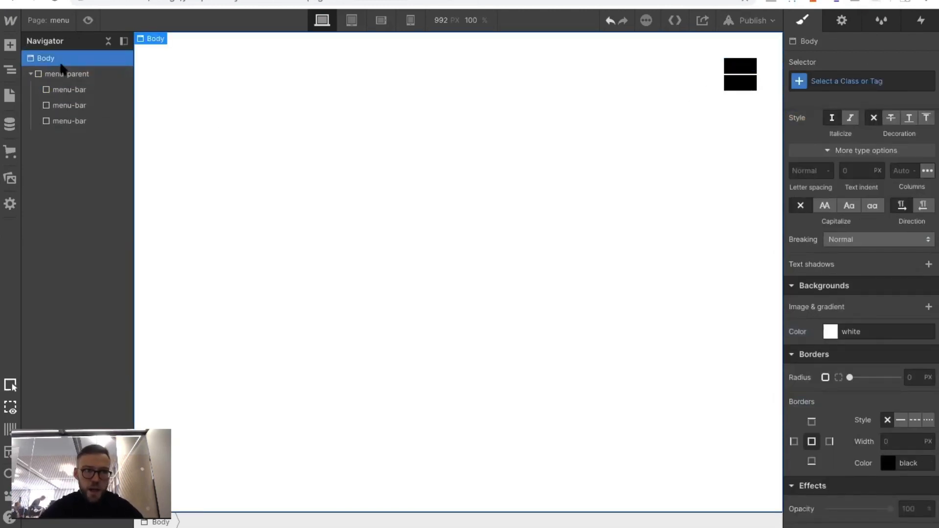
Change menu-parent's flex direction to vertical so the three bars stack
{"action": "left_click", "coordinate": [63, 76]}
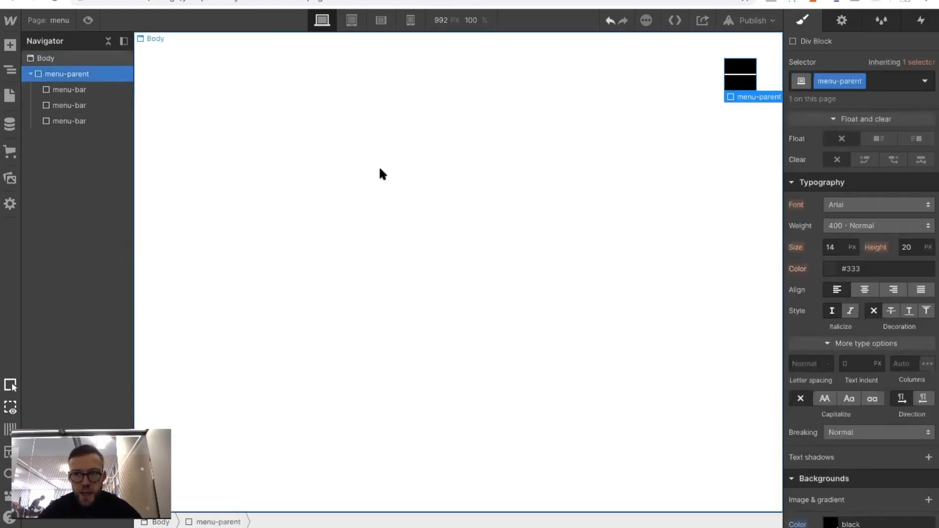
{"action": "scroll", "coordinate": [932, 168], "scroll_direction": "up", "scroll_amount": 8}
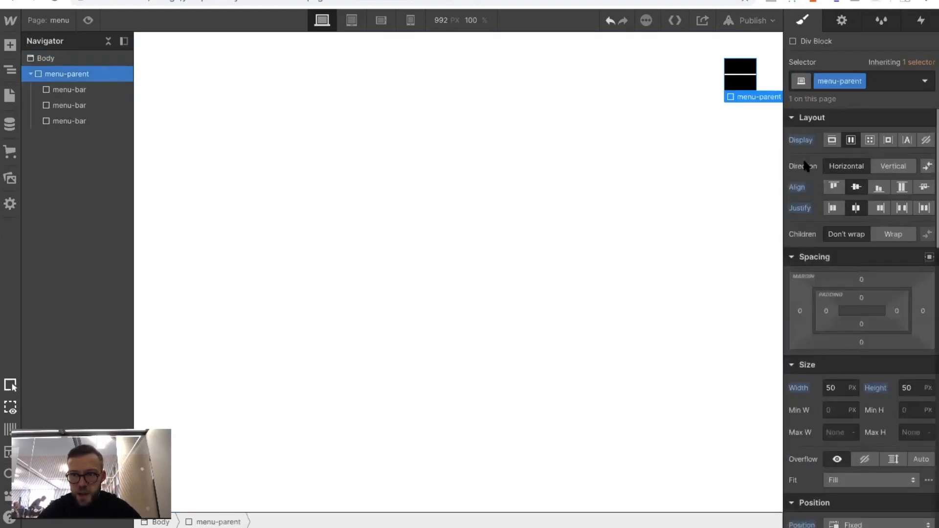
{"action": "left_click", "coordinate": [897, 166]}
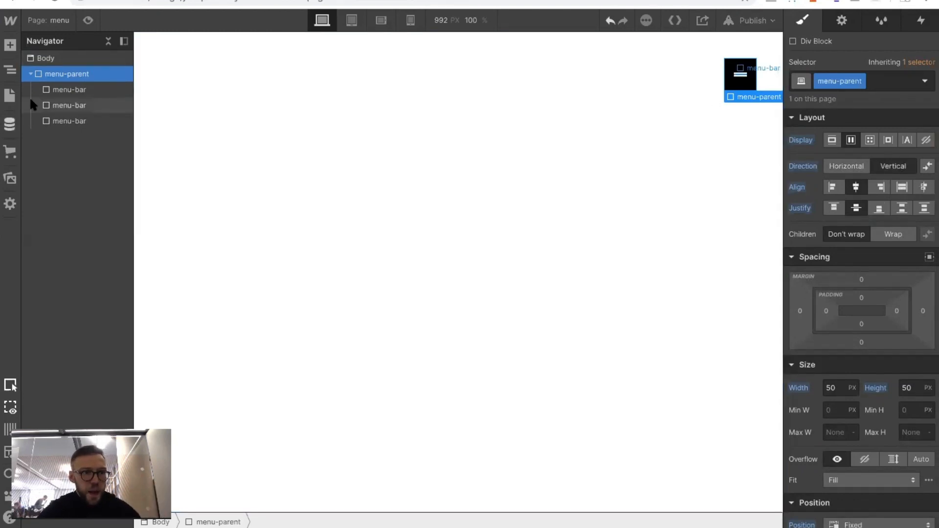
Set the bottom margin of the menu-bar class to 4 px to space the bars apart
{"action": "left_click", "coordinate": [57, 91]}
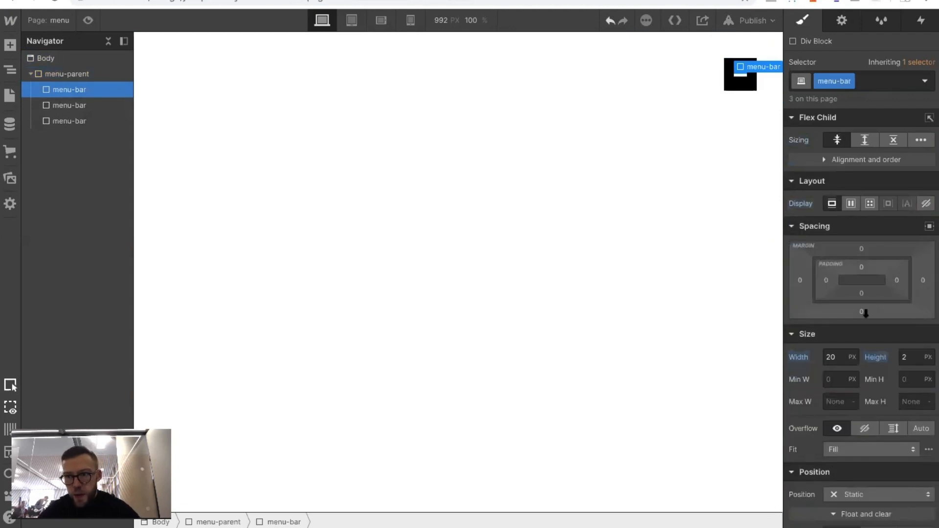
{"action": "left_click", "coordinate": [862, 312]}
{"action": "type", "text": "4"}
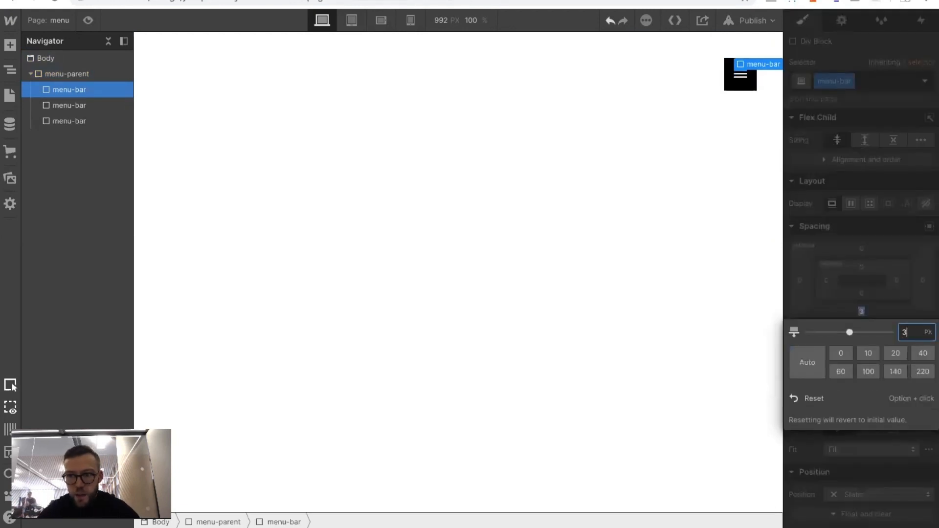
{"action": "left_click", "coordinate": [595, 152]}
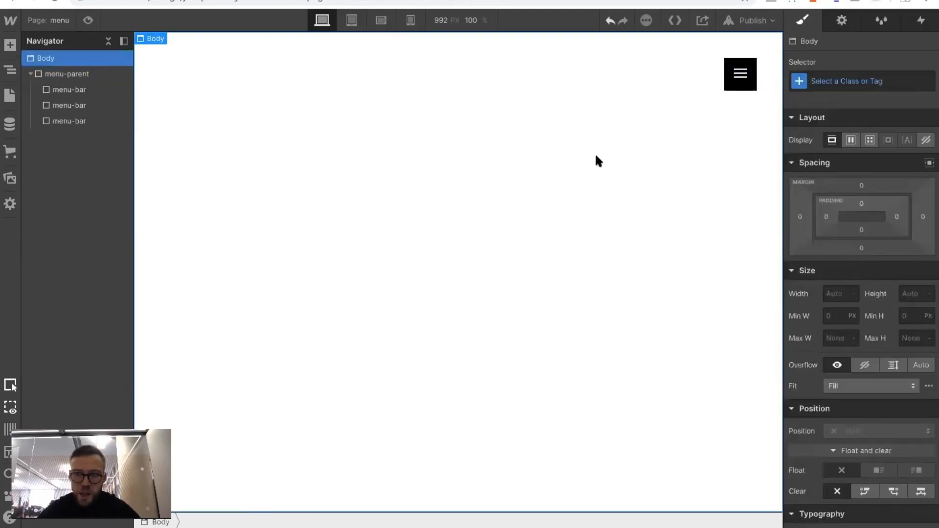
Set menu-parent's top padding to 4 px to center the bars vertically in the black square
{"action": "left_click", "coordinate": [741, 78]}
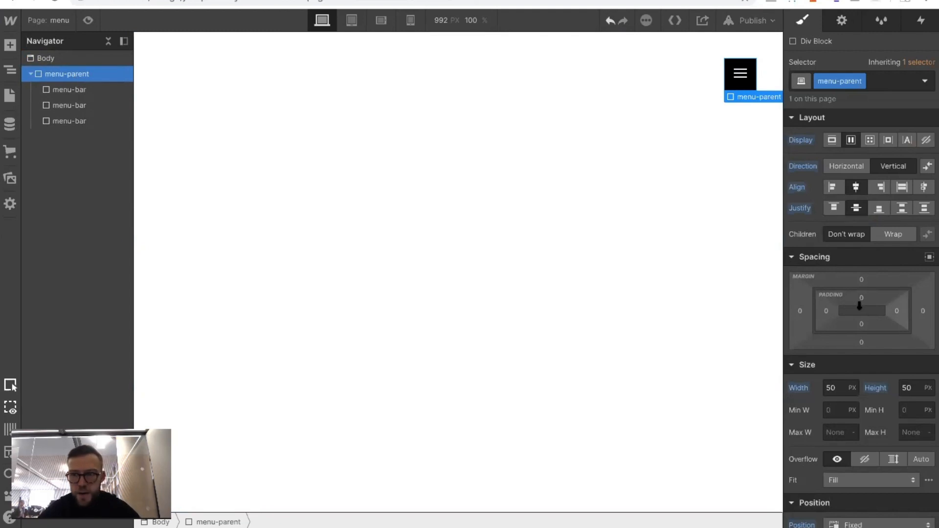
{"action": "left_click", "coordinate": [862, 300]}
{"action": "type", "text": "3"}
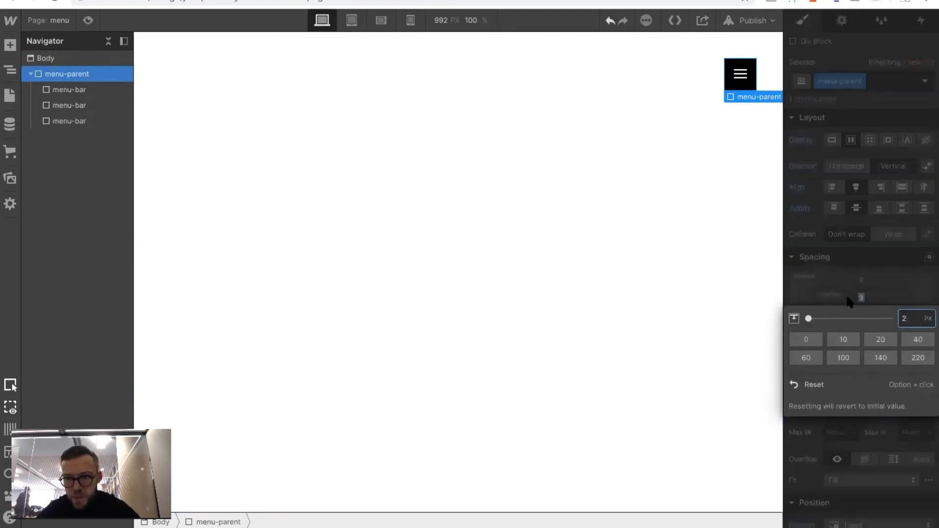
{"action": "left_click", "coordinate": [594, 186]}
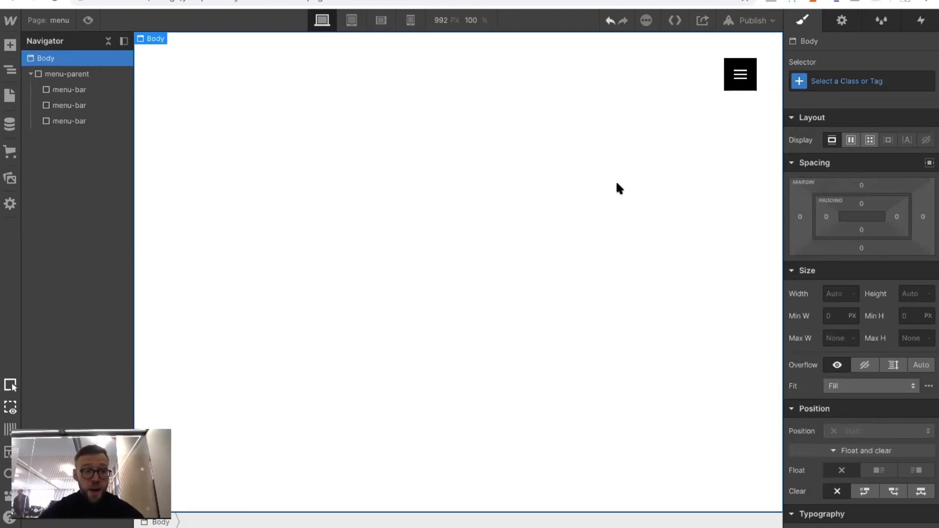
Add a new div block to the body directly above menu-parent
{"action": "left_click", "coordinate": [30, 75]}
{"action": "left_click", "coordinate": [54, 75]}
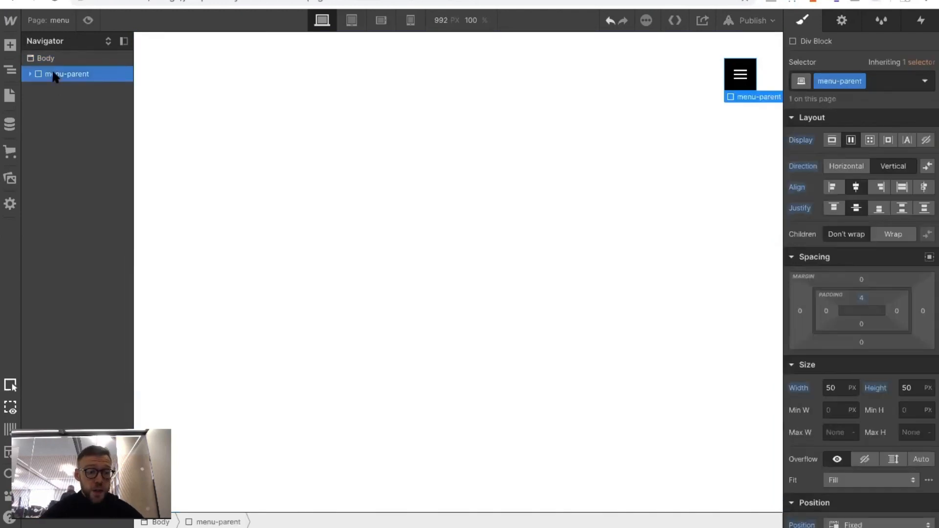
{"action": "left_click", "coordinate": [10, 46]}
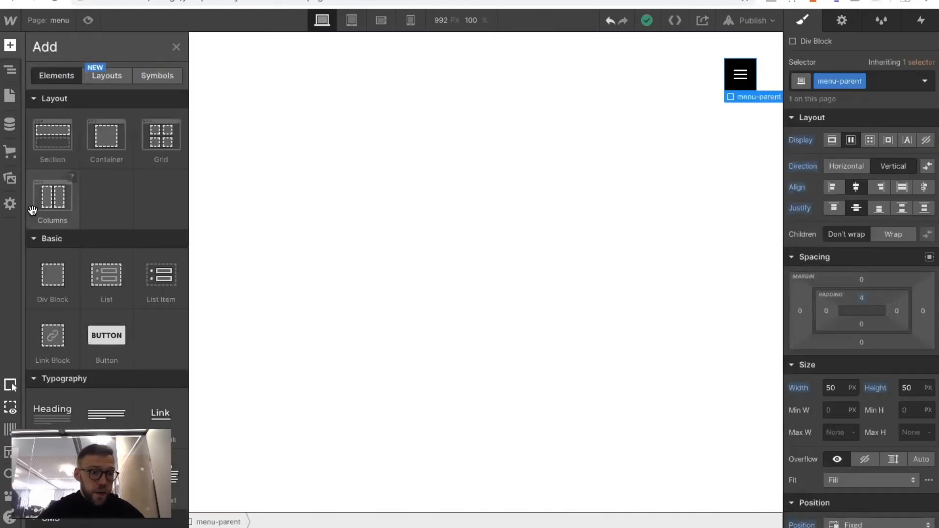
{"action": "left_click_drag", "start_coordinate": [50, 264], "coordinate": [55, 87]}
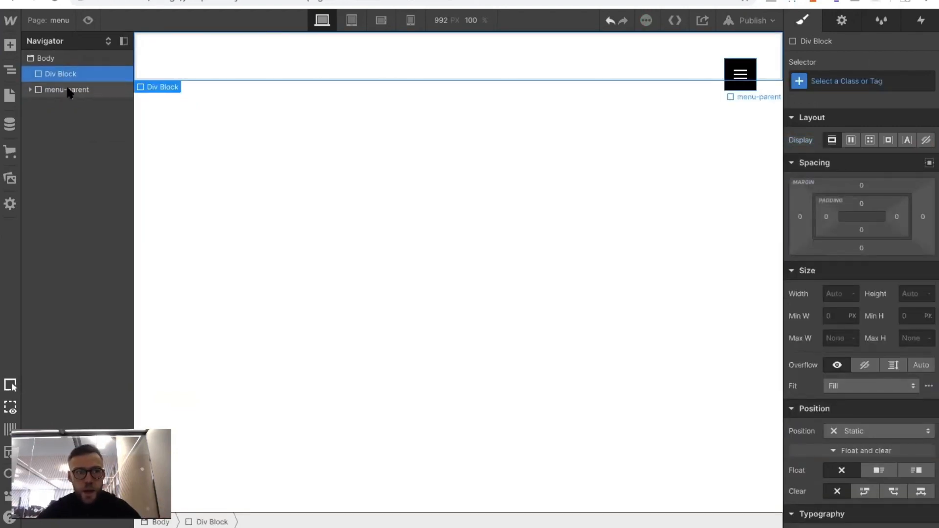
Set the z-index of menu-parent to 999
{"action": "left_click", "coordinate": [68, 92]}
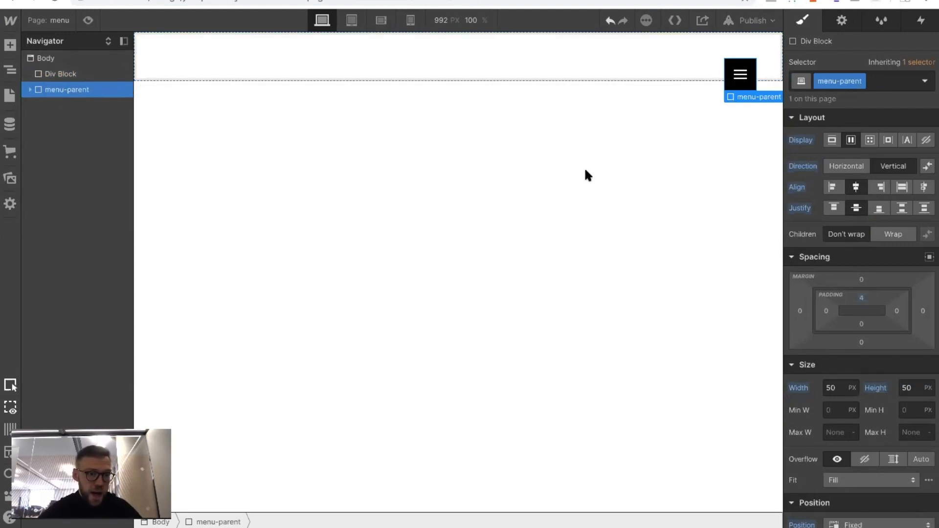
{"action": "scroll", "coordinate": [860, 269], "scroll_direction": "down", "scroll_amount": 10}
{"action": "scroll", "coordinate": [861, 267], "scroll_direction": "up", "scroll_amount": 2}
{"action": "left_click", "coordinate": [914, 181]}
{"action": "type", "text": "999"}
{"action": "key", "text": "Return"}
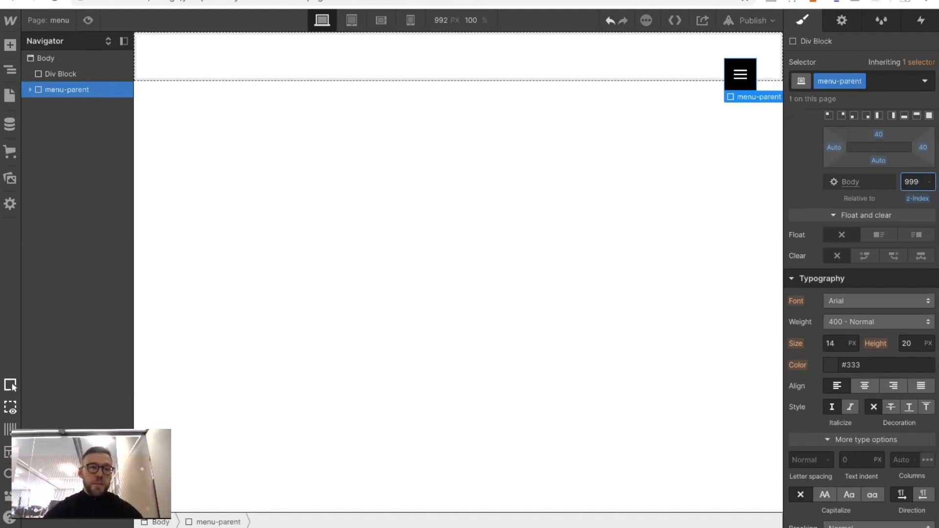
Give the new div block above menu-parent the class menu-overlay
{"action": "left_click", "coordinate": [57, 74]}
{"action": "scroll", "coordinate": [854, 100], "scroll_direction": "down", "scroll_amount": 5}
{"action": "left_click", "coordinate": [849, 88]}
{"action": "type", "text": "menu-ov"}
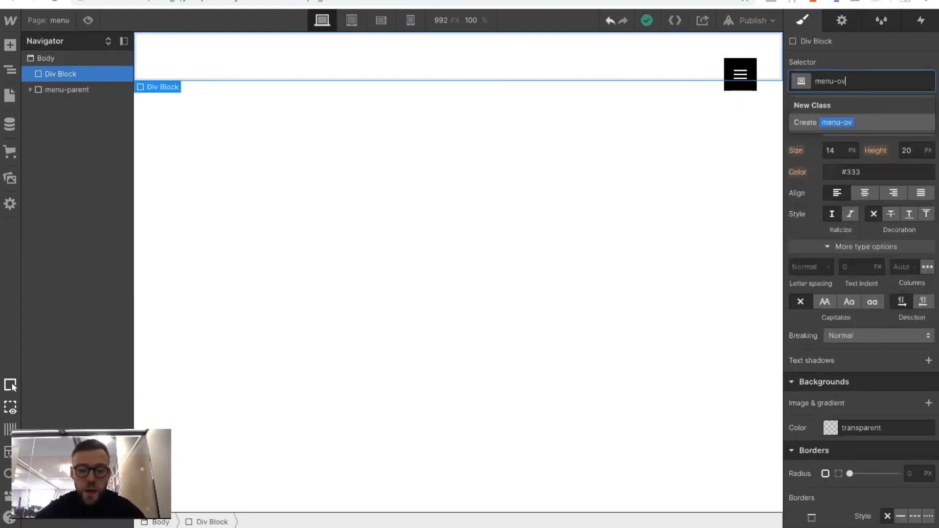
{"action": "type", "text": "erlay"}
{"action": "key", "text": "Return"}
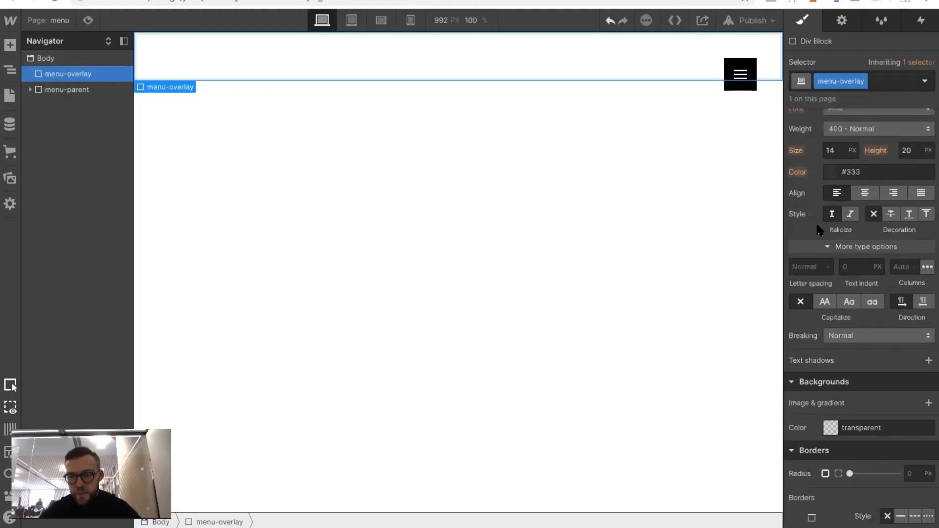
Set menu-overlay's width to 100% and its height to 100 VH
{"action": "scroll", "coordinate": [864, 378], "scroll_direction": "up", "scroll_amount": 3}
{"action": "scroll", "coordinate": [864, 370], "scroll_direction": "up", "scroll_amount": 6}
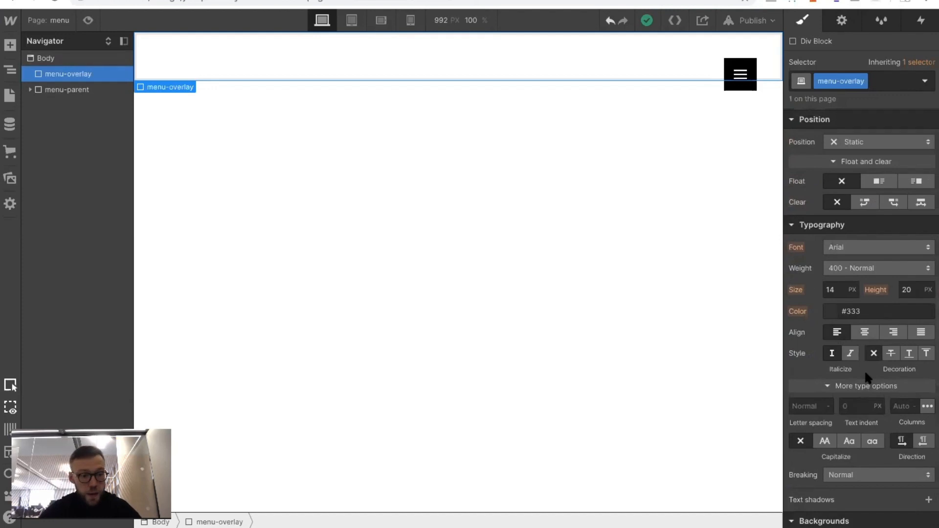
{"action": "left_click", "coordinate": [840, 294]}
{"action": "type", "text": "100%"}
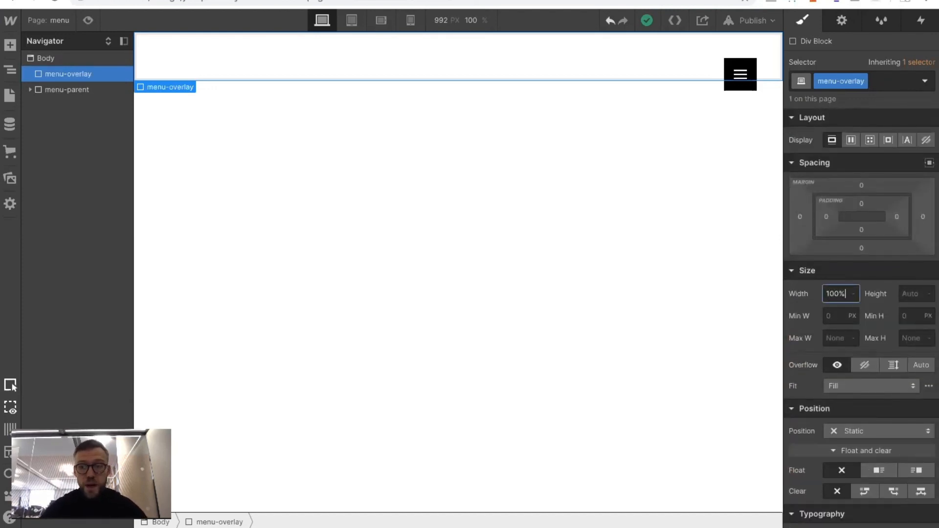
{"action": "key", "text": "Return"}
{"action": "left_click", "coordinate": [904, 293]}
{"action": "type", "text": "100vh"}
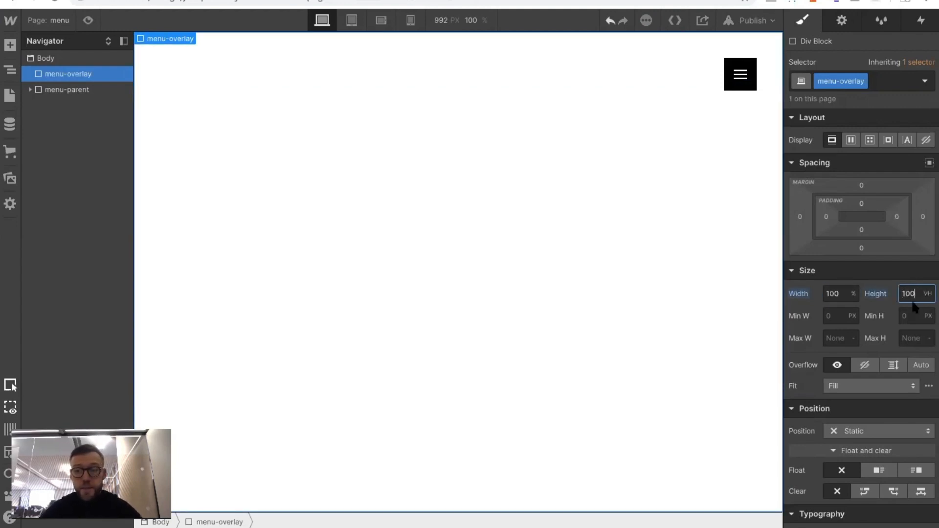
Make menu-overlay's position Fixed and set its z-index to 998
{"action": "left_click", "coordinate": [852, 433]}
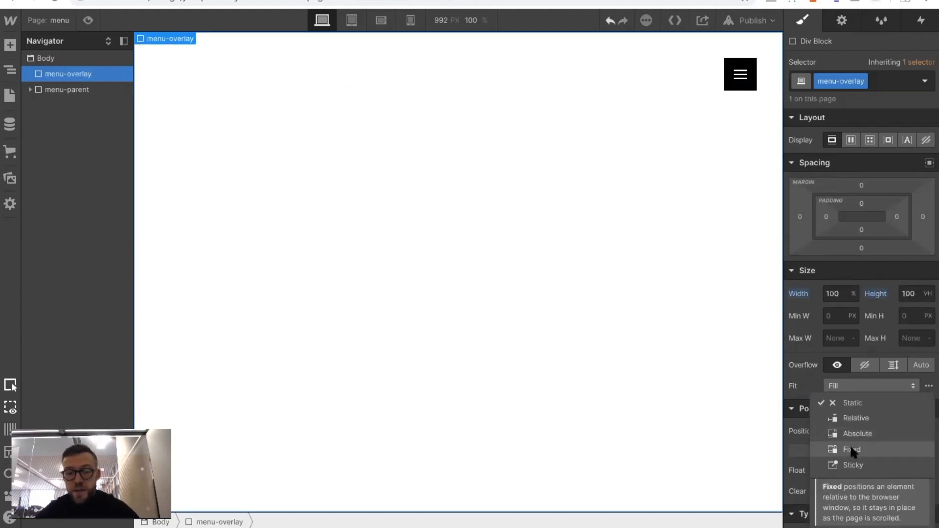
{"action": "left_click", "coordinate": [850, 446]}
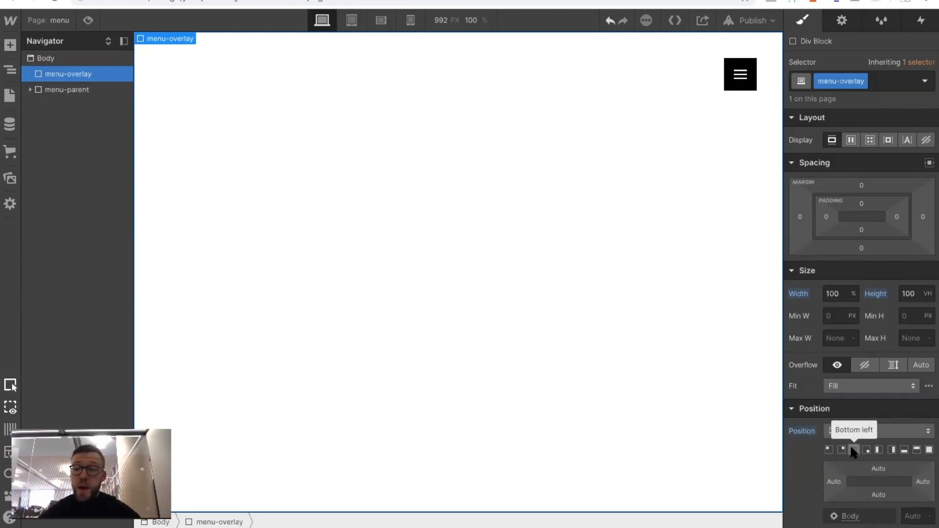
{"action": "scroll", "coordinate": [861, 447], "scroll_direction": "down", "scroll_amount": 3}
{"action": "left_click", "coordinate": [910, 426]}
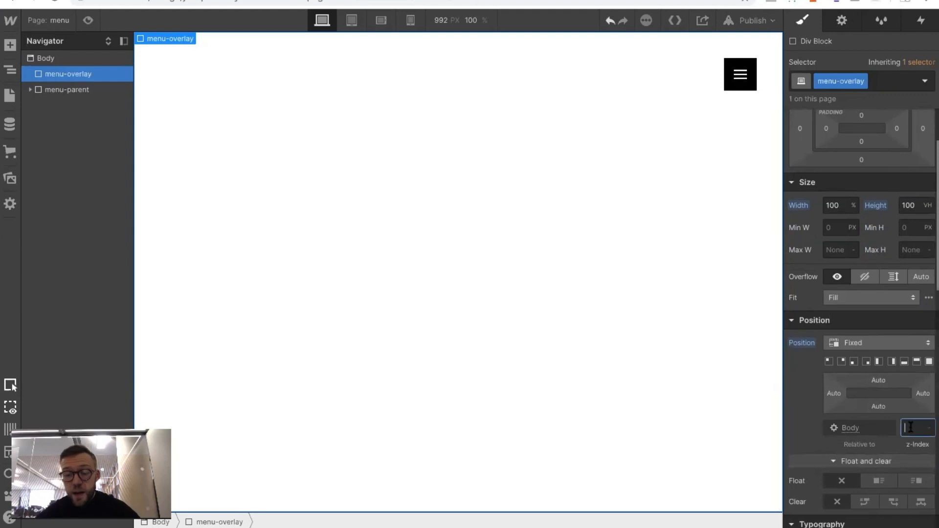
{"action": "type", "text": "998"}
{"action": "key", "text": "Return"}
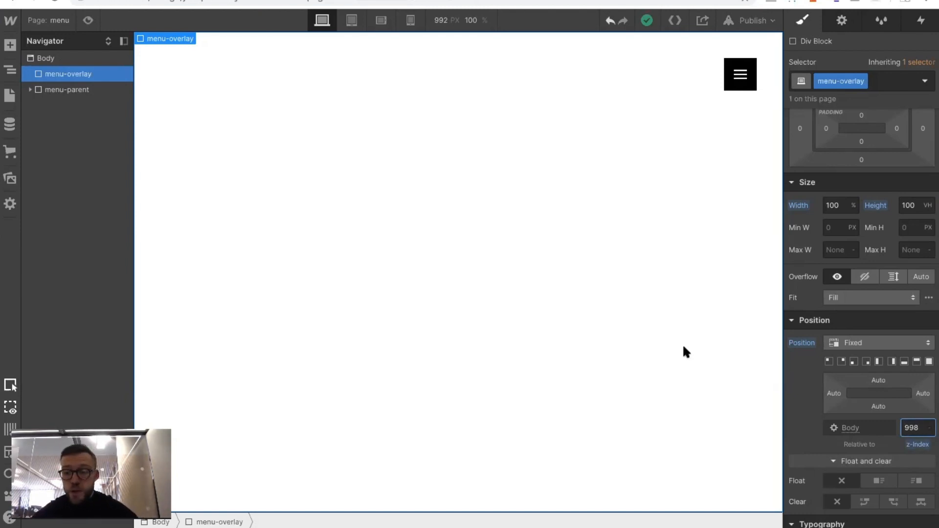
Give menu-overlay a dark grey background color of #161616
{"action": "scroll", "coordinate": [809, 323], "scroll_direction": "down", "scroll_amount": 10}
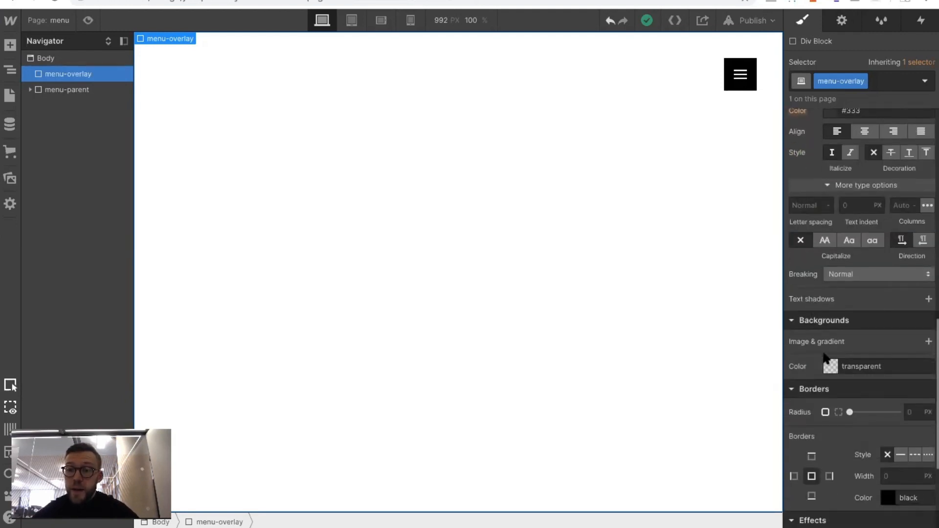
{"action": "left_click", "coordinate": [830, 367]}
{"action": "left_click", "coordinate": [830, 318]}
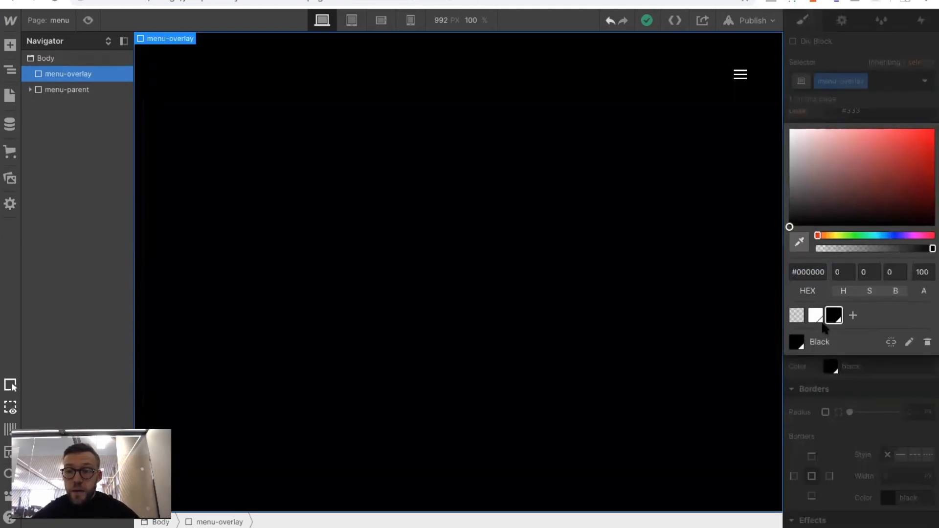
{"action": "mouse_move", "coordinate": [789, 226]}
{"action": "left_mouse_down"}
{"action": "mouse_move", "coordinate": [789, 250]}
{"action": "mouse_move", "coordinate": [785, 218]}
{"action": "left_mouse_up"}
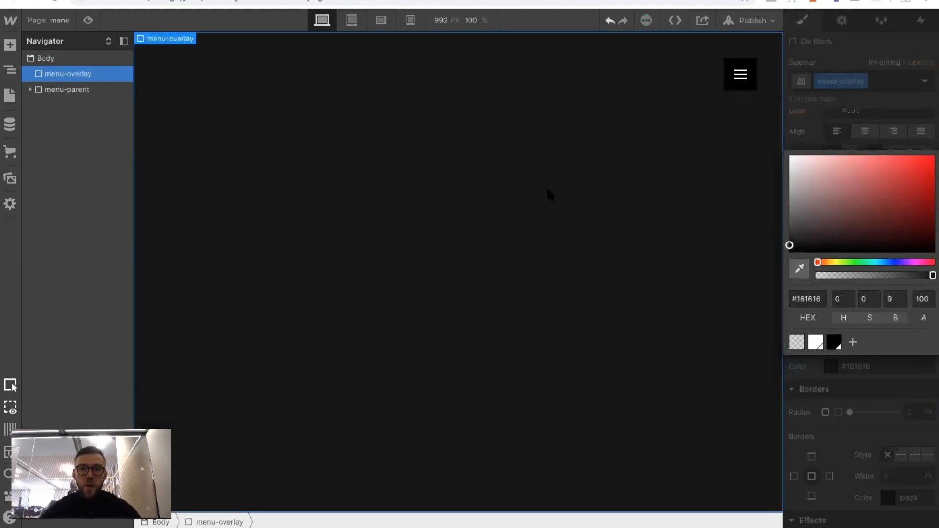
{"action": "left_click", "coordinate": [827, 136]}
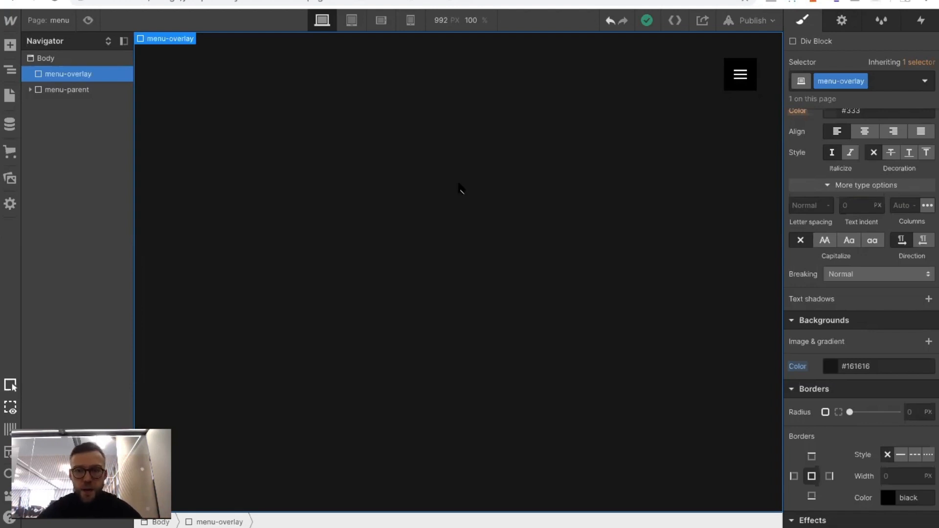
Try the left, right and bottom position presets on menu-overlay
{"action": "scroll", "coordinate": [920, 231], "scroll_direction": "up", "scroll_amount": 9}
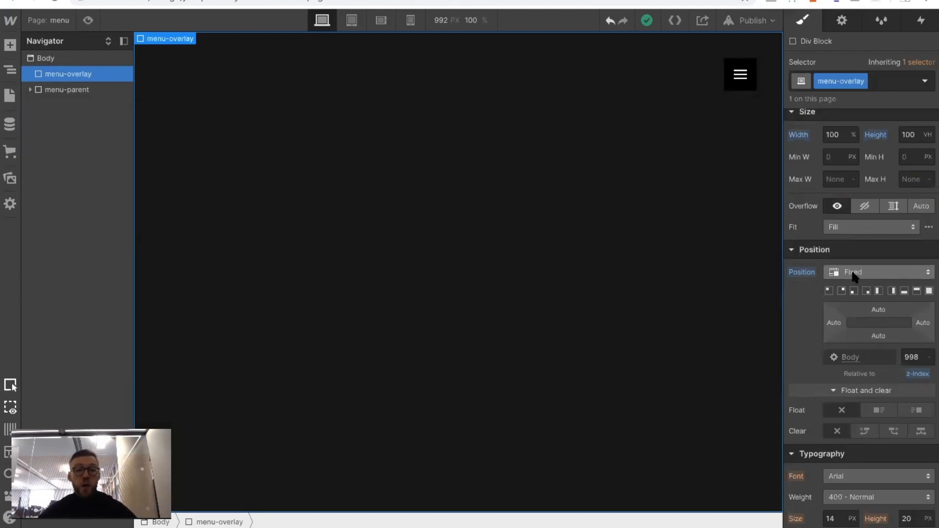
{"action": "left_click", "coordinate": [877, 291]}
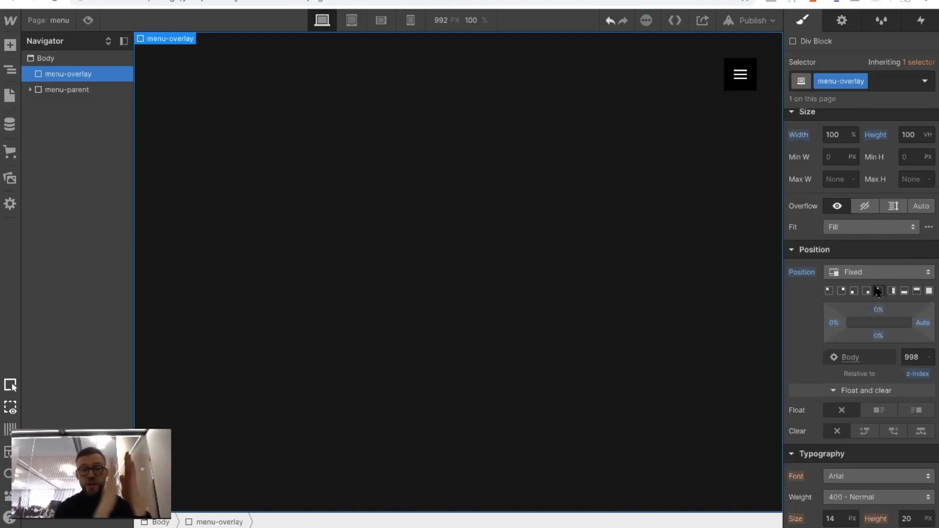
{"action": "left_click", "coordinate": [891, 291]}
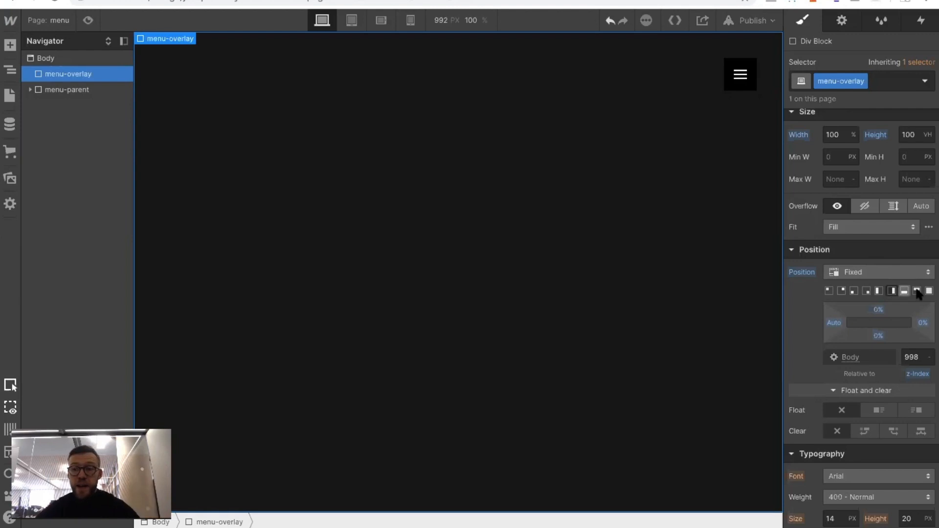
{"action": "left_click", "coordinate": [906, 291]}
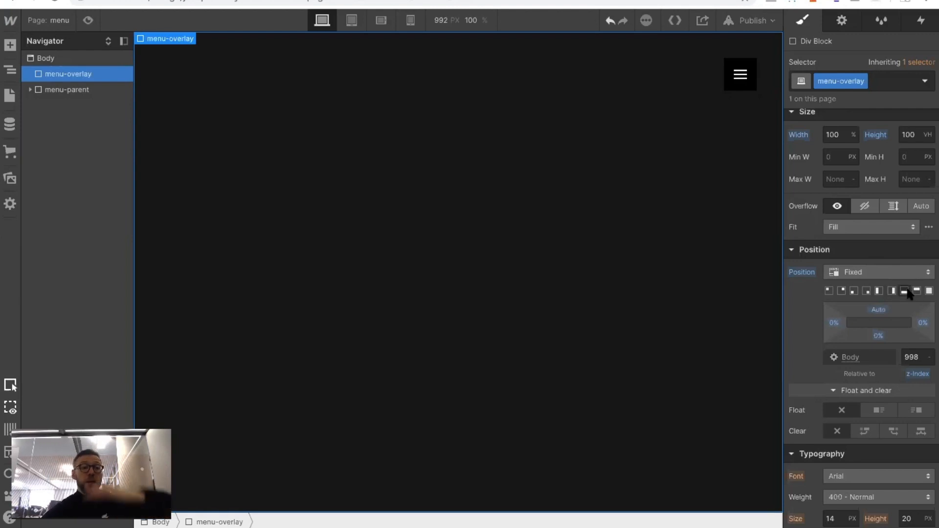
Anchor menu-overlay with the top position preset and make it a horizontal flex layout with centered alignment
{"action": "left_click", "coordinate": [916, 292]}
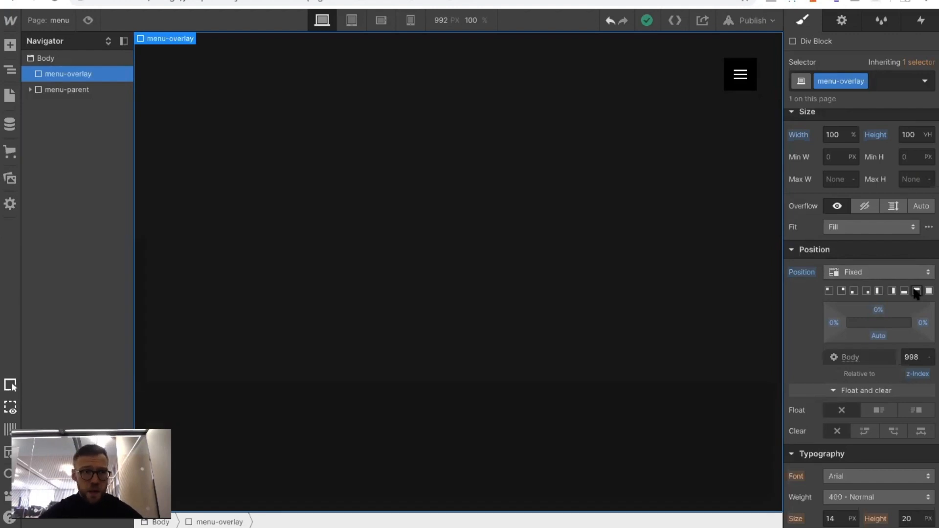
{"action": "scroll", "coordinate": [827, 260], "scroll_direction": "up", "scroll_amount": 3}
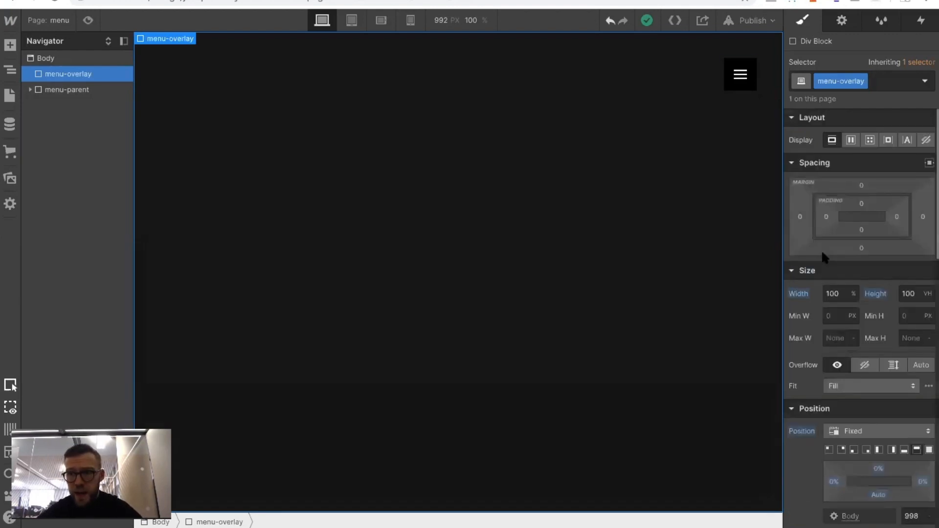
{"action": "left_click", "coordinate": [852, 143]}
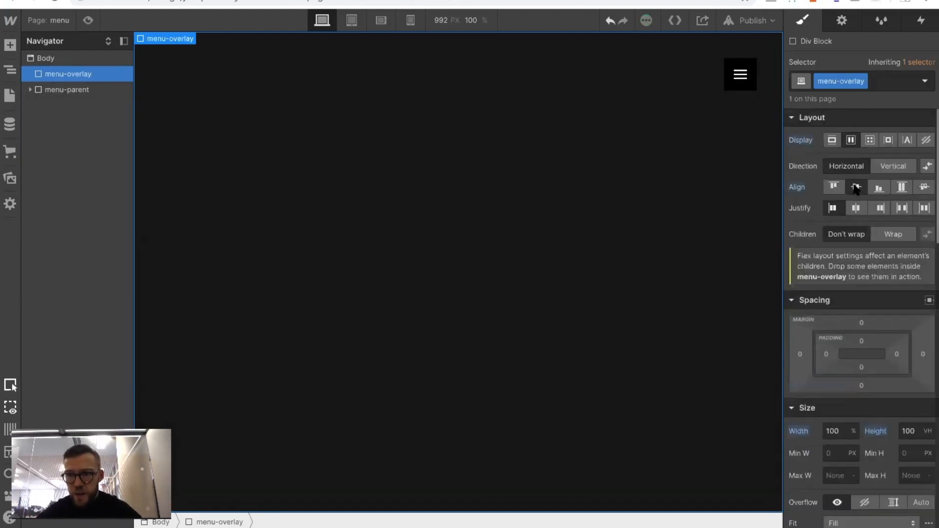
Add a div block inside menu-overlay and give it the class nav-link-parent
{"action": "left_click", "coordinate": [9, 45]}
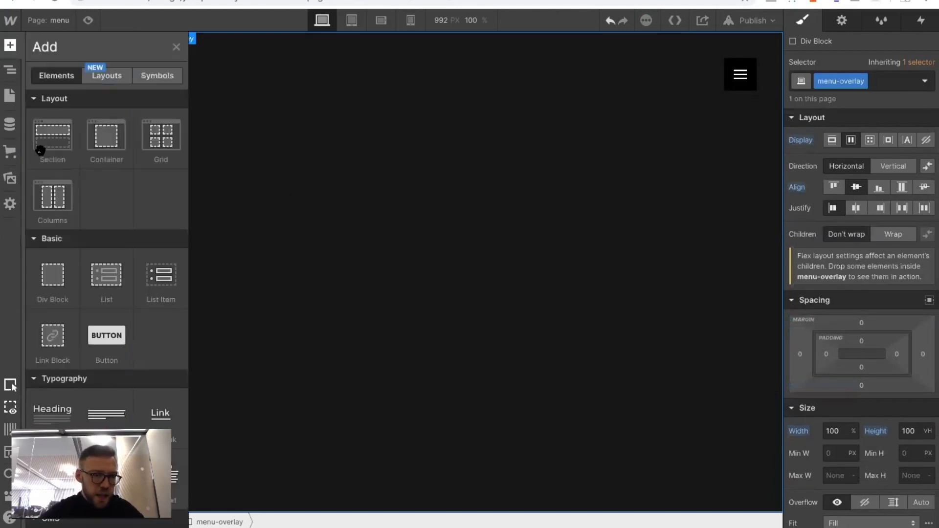
{"action": "left_click_drag", "start_coordinate": [52, 286], "coordinate": [416, 221]}
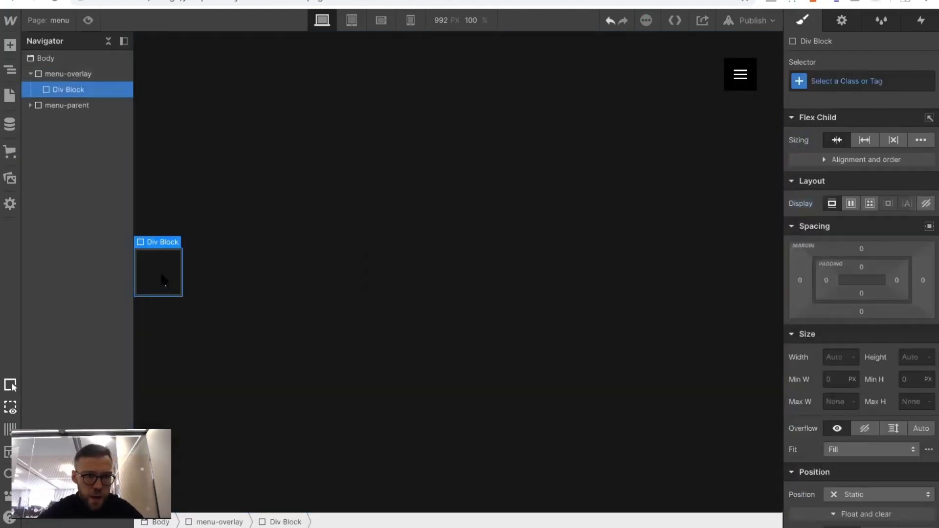
{"action": "left_click", "coordinate": [869, 78]}
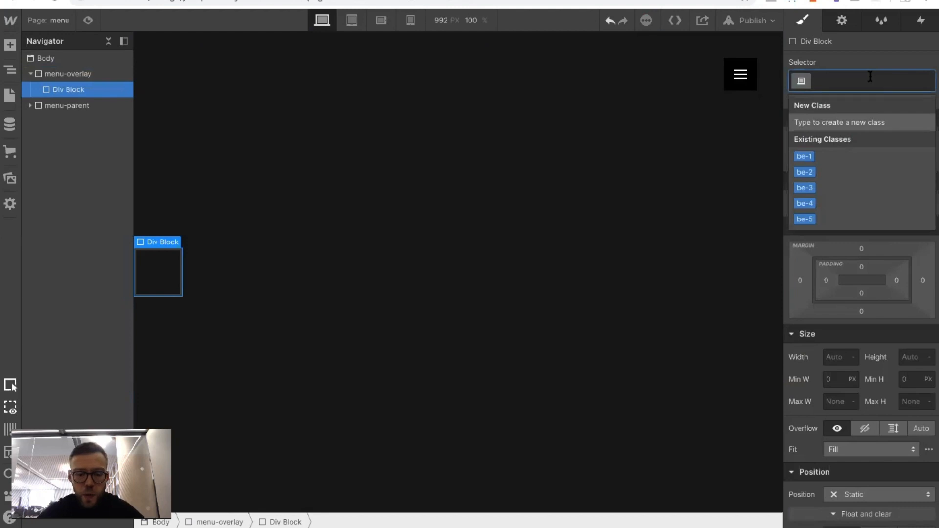
{"action": "type", "text": "nav-"}
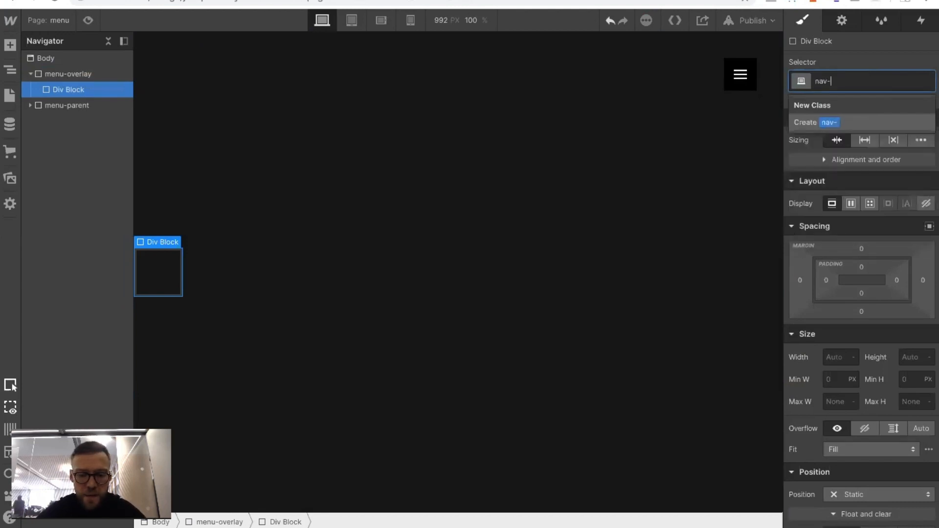
{"action": "type", "text": "link-parent"}
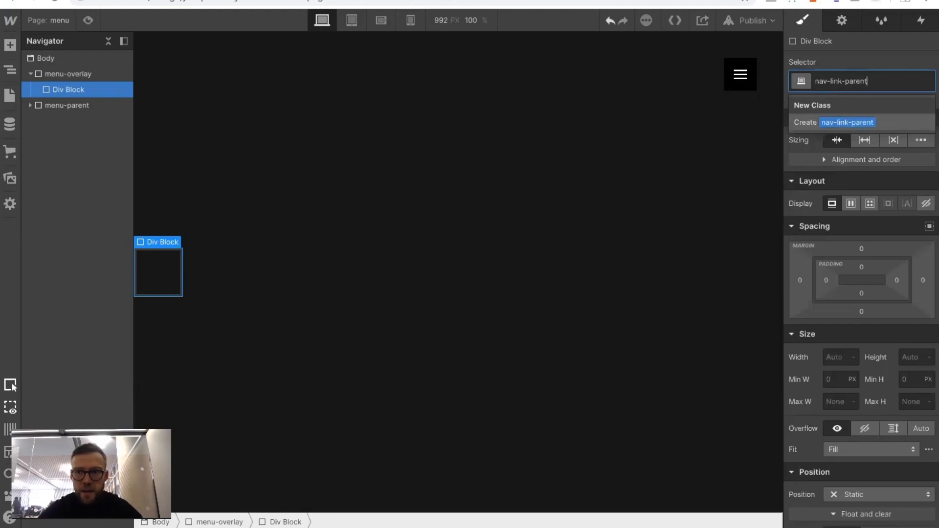
{"action": "key", "text": "Return"}
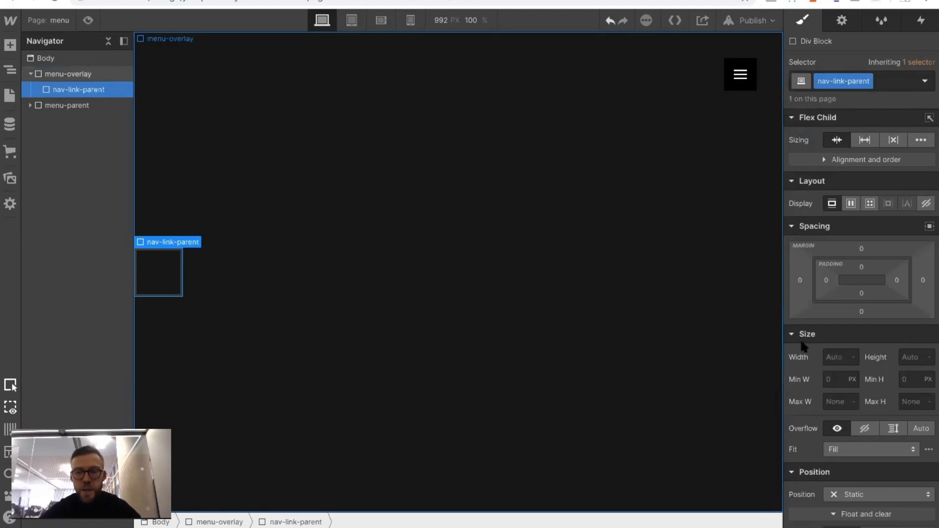
Set the left margin of nav-link-parent to 120 px
{"action": "left_click", "coordinate": [799, 278]}
{"action": "type", "text": "120"}
{"action": "key", "text": "Return"}
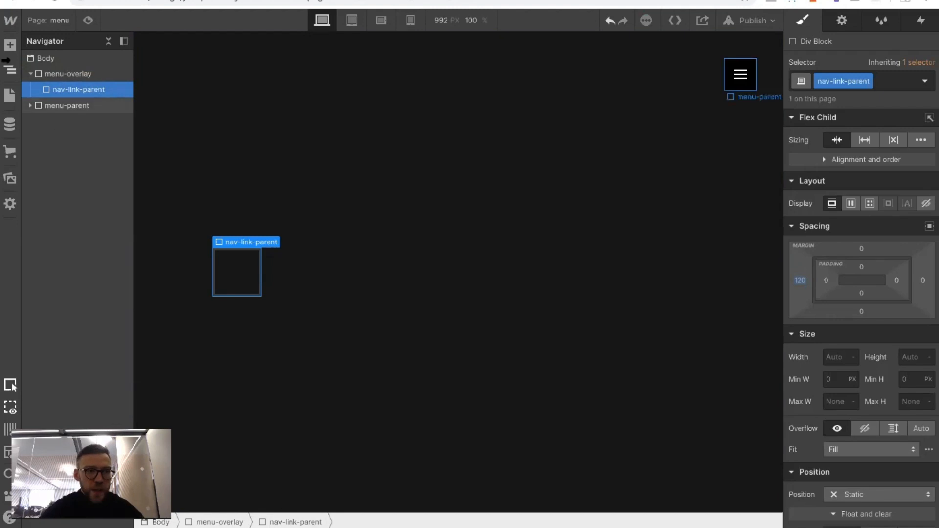
Add an unordered list inside nav-link-parent with the No Bullets option enabled
{"action": "left_click", "coordinate": [11, 45]}
{"action": "left_click_drag", "start_coordinate": [105, 244], "coordinate": [232, 274]}
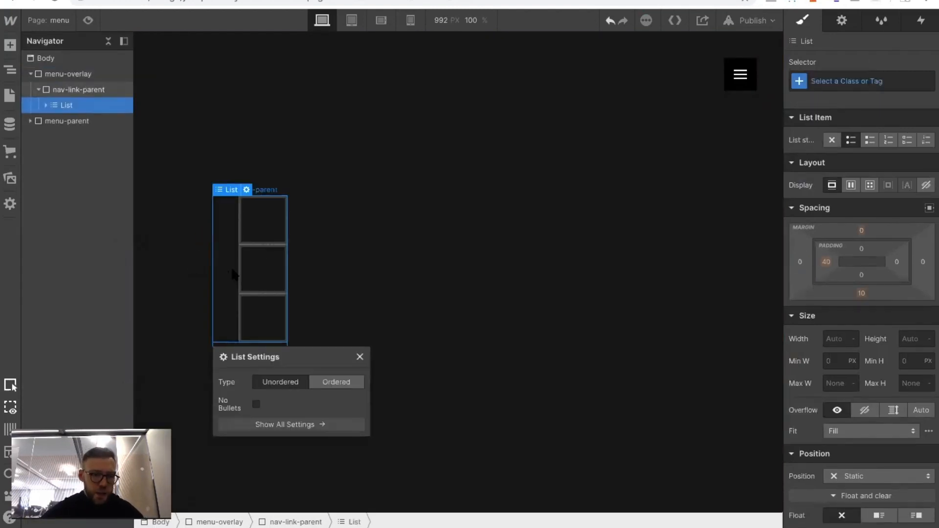
{"action": "left_click", "coordinate": [255, 404]}
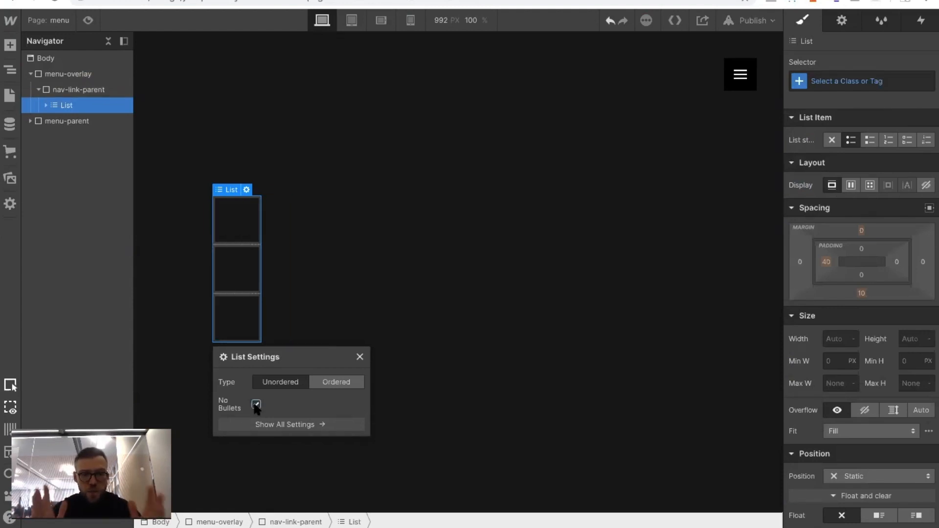
{"action": "left_click", "coordinate": [359, 357]}
{"action": "scroll", "coordinate": [857, 376], "scroll_direction": "down", "scroll_amount": 1}
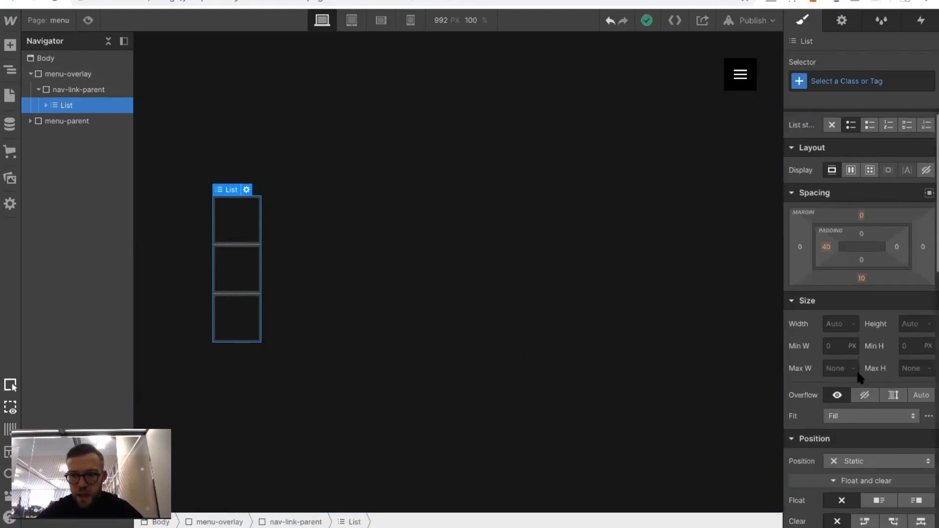
Add a text link inside the first list item and dismiss its link settings
{"action": "left_click", "coordinate": [235, 221]}
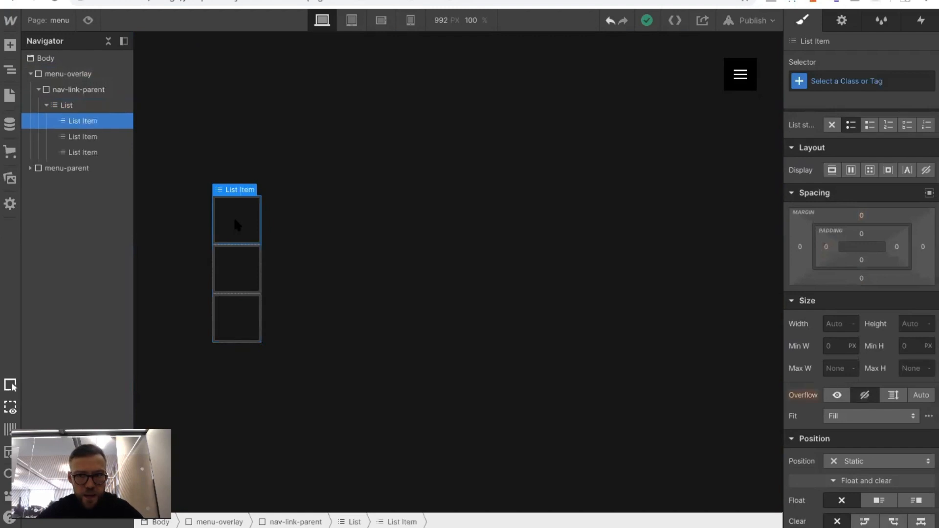
{"action": "left_click", "coordinate": [10, 44]}
{"action": "scroll", "coordinate": [146, 315], "scroll_direction": "down", "scroll_amount": 1}
{"action": "left_click_drag", "start_coordinate": [160, 380], "coordinate": [227, 224]}
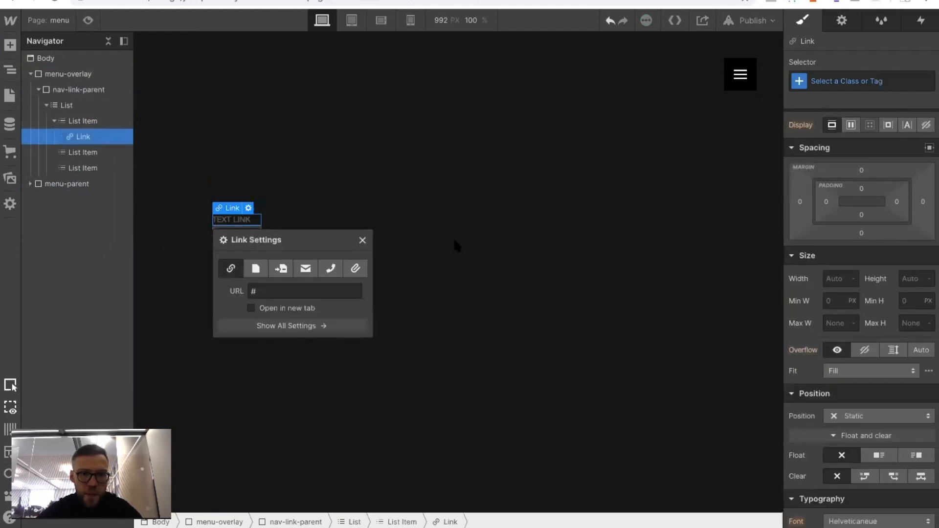
{"action": "left_click", "coordinate": [362, 240]}
Give the new text link the class nav-link
{"action": "left_click", "coordinate": [860, 81]}
{"action": "type", "text": "nav-link"}
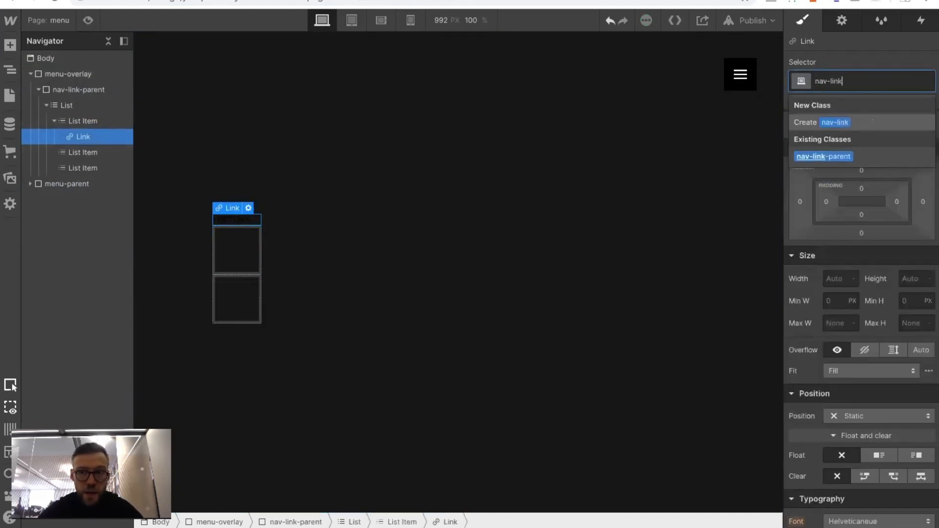
{"action": "key", "text": "Return"}
Set the nav-link font size to 6 vw and its line height to 105%
{"action": "scroll", "coordinate": [834, 366], "scroll_direction": "down", "scroll_amount": 5}
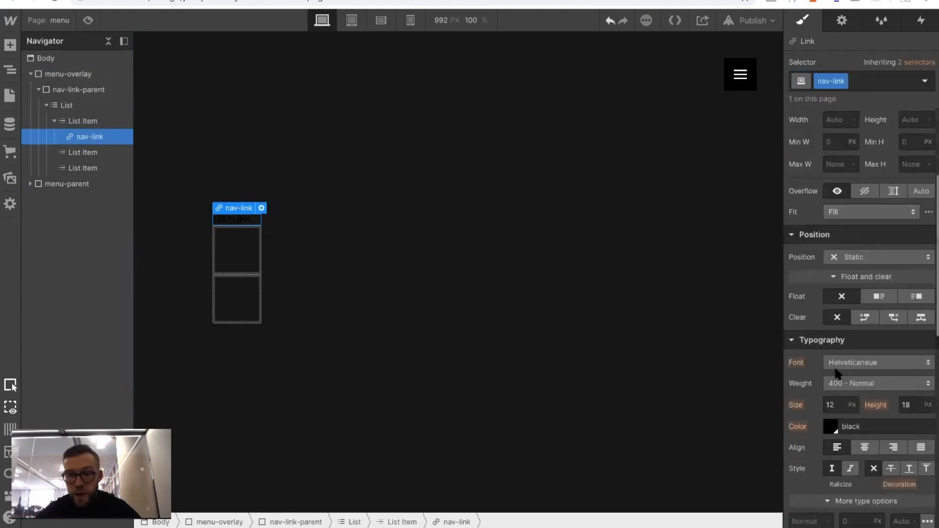
{"action": "left_click", "coordinate": [835, 347]}
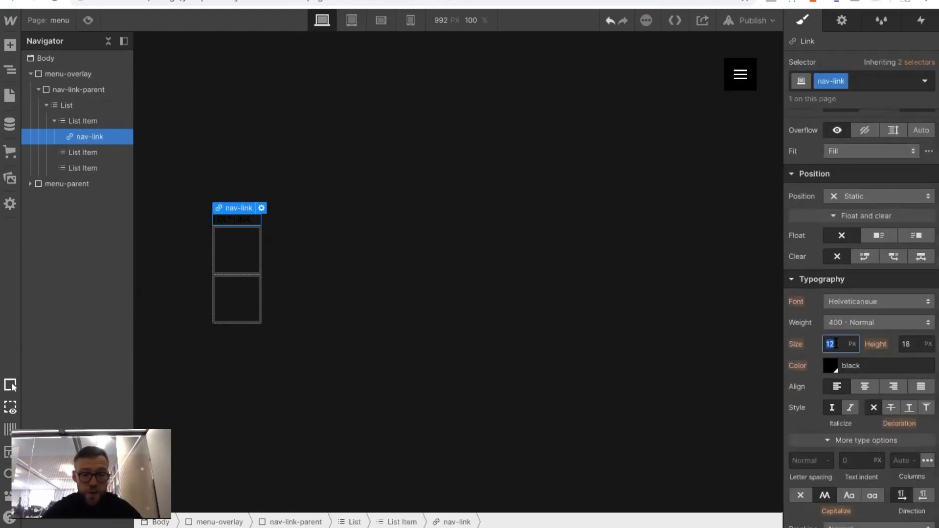
{"action": "type", "text": "6vw"}
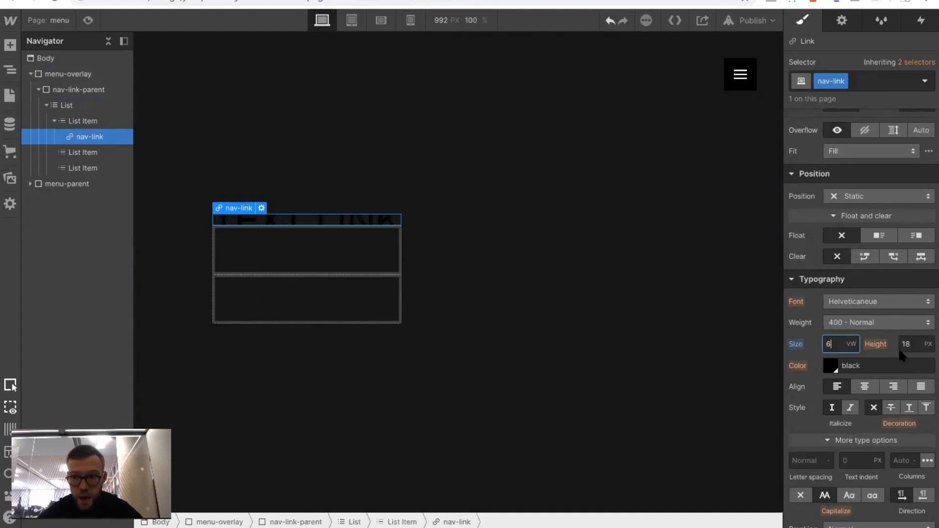
{"action": "left_click", "coordinate": [927, 344]}
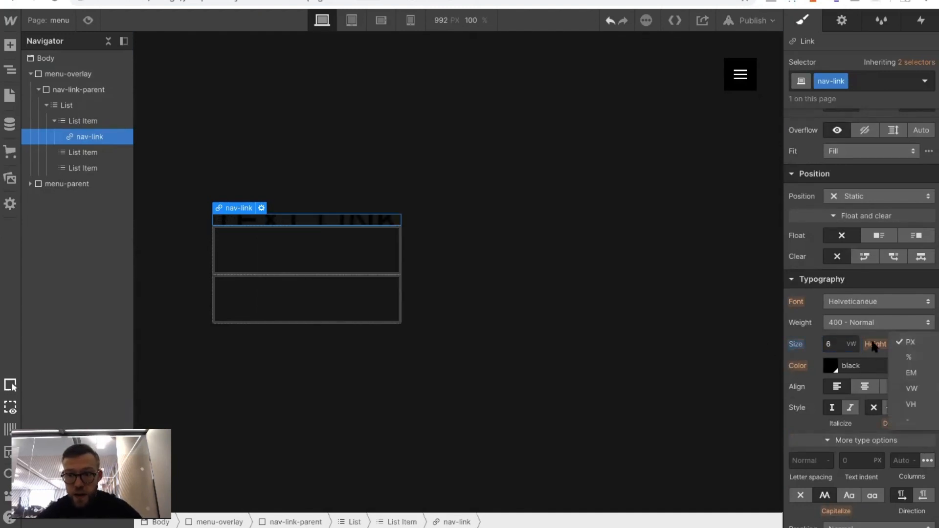
{"action": "left_click", "coordinate": [907, 344]}
{"action": "type", "text": "100%"}
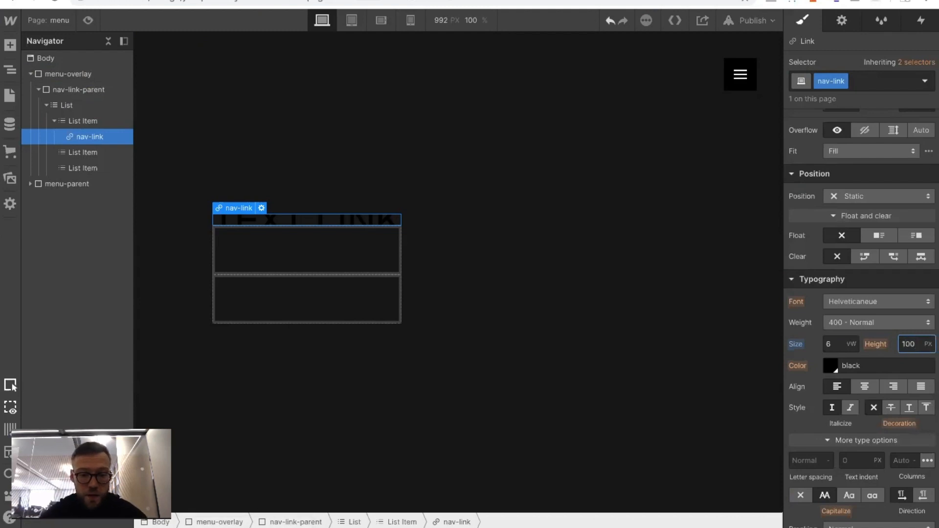
{"action": "key", "text": "BackSpace"}
{"action": "type", "text": "5"}
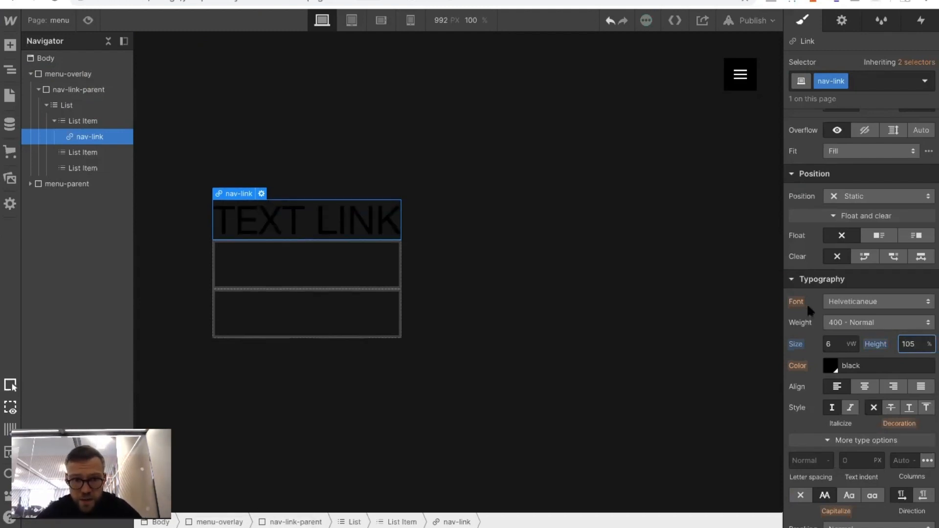
Style the nav-link text in Gobold High Bold with weight 700 - Bold and the White color swatch
{"action": "left_click", "coordinate": [850, 301]}
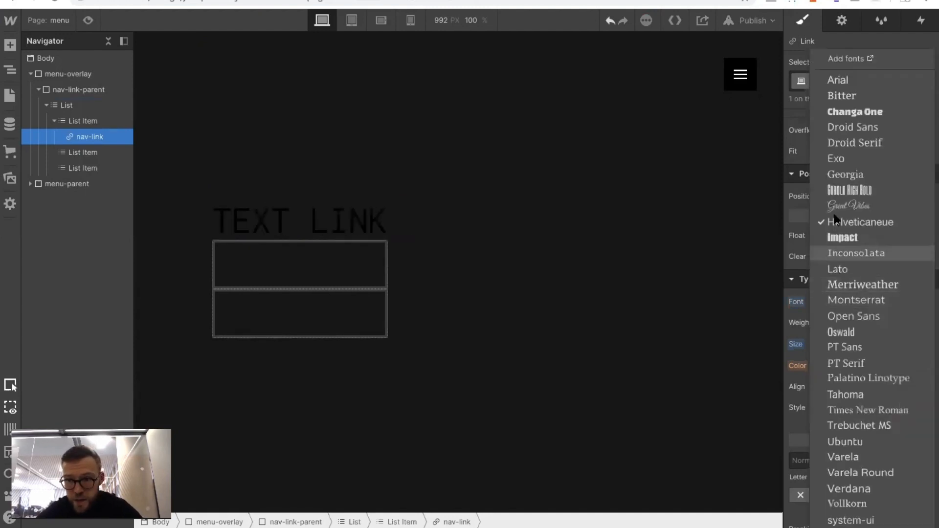
{"action": "left_click", "coordinate": [836, 190]}
{"action": "left_click", "coordinate": [832, 321]}
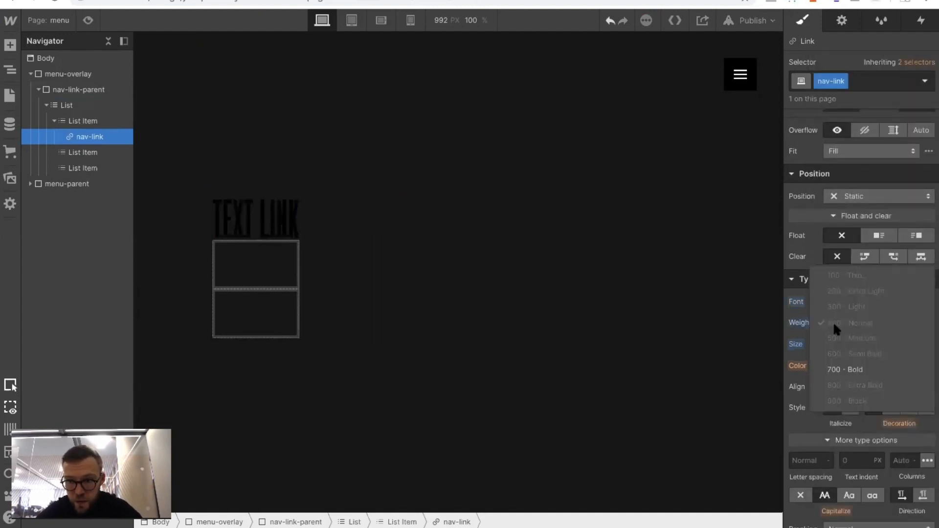
{"action": "left_click", "coordinate": [829, 369]}
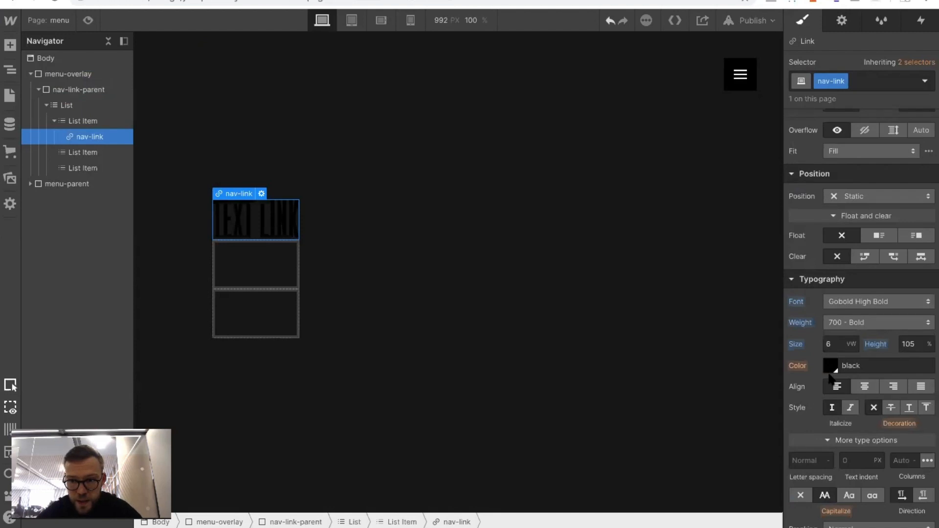
{"action": "left_click", "coordinate": [830, 366]}
{"action": "left_click", "coordinate": [815, 315]}
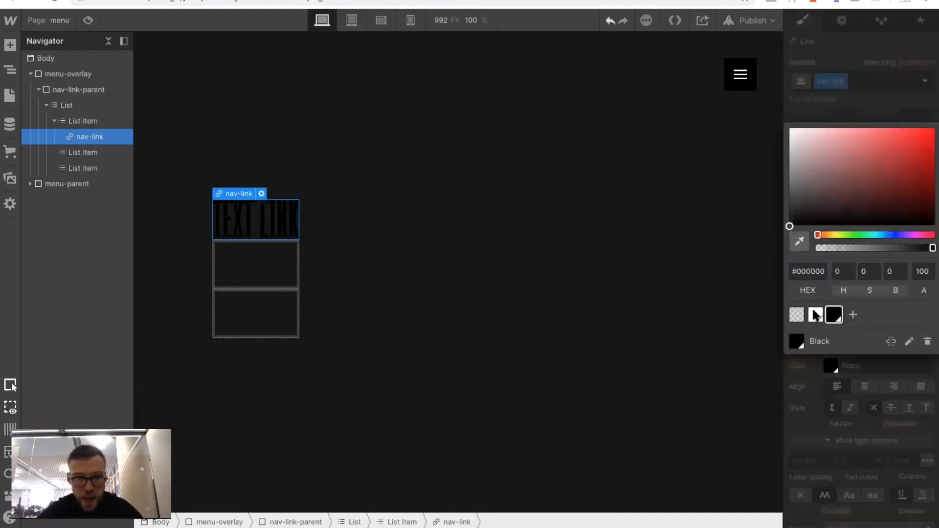
{"action": "left_click", "coordinate": [373, 253]}
Replace the first link's placeholder text with HOME
{"action": "left_click", "coordinate": [225, 218]}
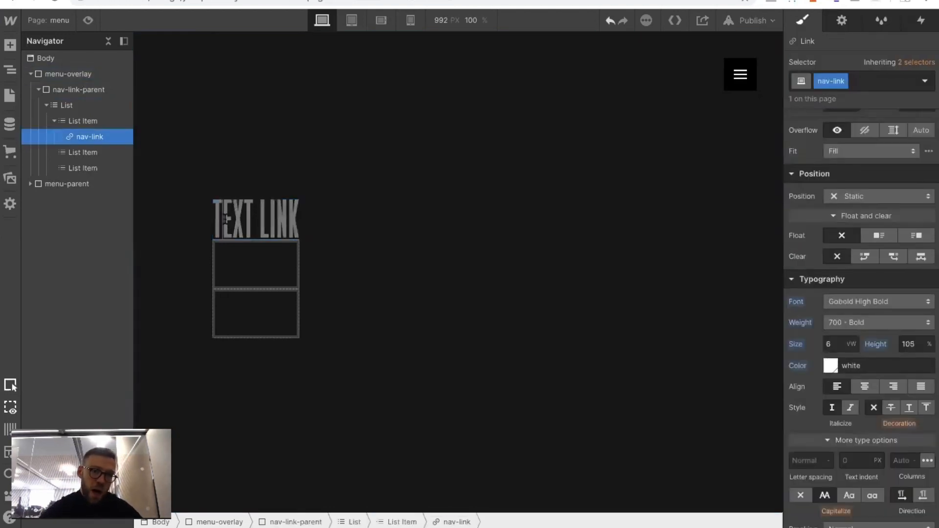
{"action": "double_click", "coordinate": [224, 218]}
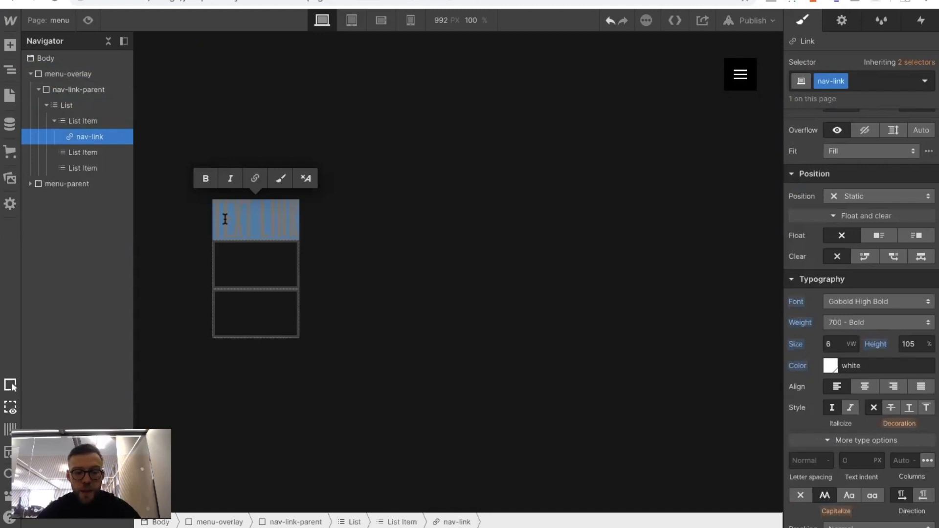
{"action": "type", "text": "abo"}
{"action": "key", "text": "BackSpace"}
{"action": "key", "text": "BackSpace"}
{"action": "key", "text": "BackSpace"}
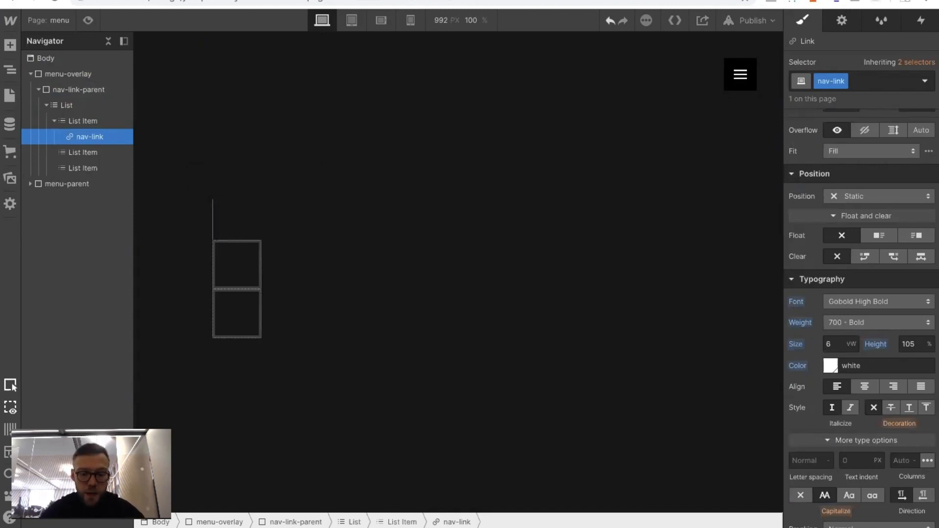
{"action": "type", "text": "home"}
{"action": "left_click", "coordinate": [269, 210]}
Copy the HOME link into the second list item and change the copy's text to ABOUT
{"action": "left_click", "coordinate": [257, 220]}
{"action": "key", "text": "ctrl+c"}
{"action": "left_click", "coordinate": [238, 253]}
{"action": "key", "text": "ctrl+v"}
{"action": "double_click", "coordinate": [243, 267]}
{"action": "type", "text": "about"}
{"action": "left_click", "coordinate": [158, 308]}
Paste a copy of the link into the third list item and change its text to CONTACT
{"action": "left_click", "coordinate": [228, 268]}
{"action": "left_click", "coordinate": [230, 307]}
{"action": "key", "text": "ctrl+v"}
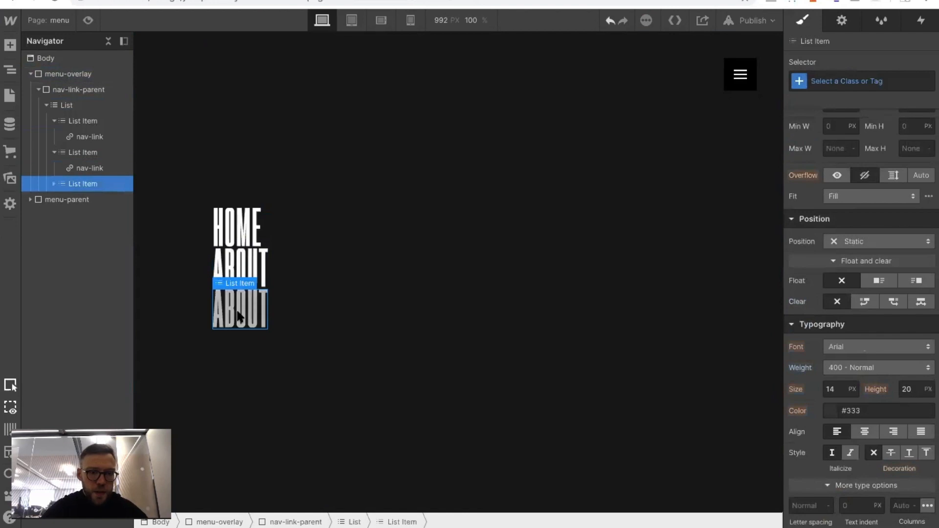
{"action": "double_click", "coordinate": [238, 309]}
{"action": "type", "text": "CONTACT"}
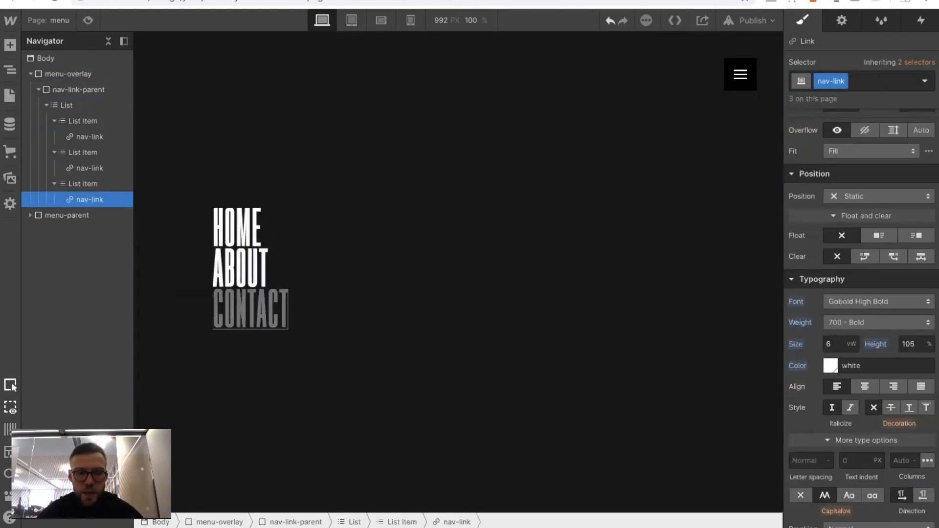
{"action": "left_click", "coordinate": [351, 248]}
Preview the page briefly and set the nav-link line height to 120%
{"action": "left_click", "coordinate": [237, 229]}
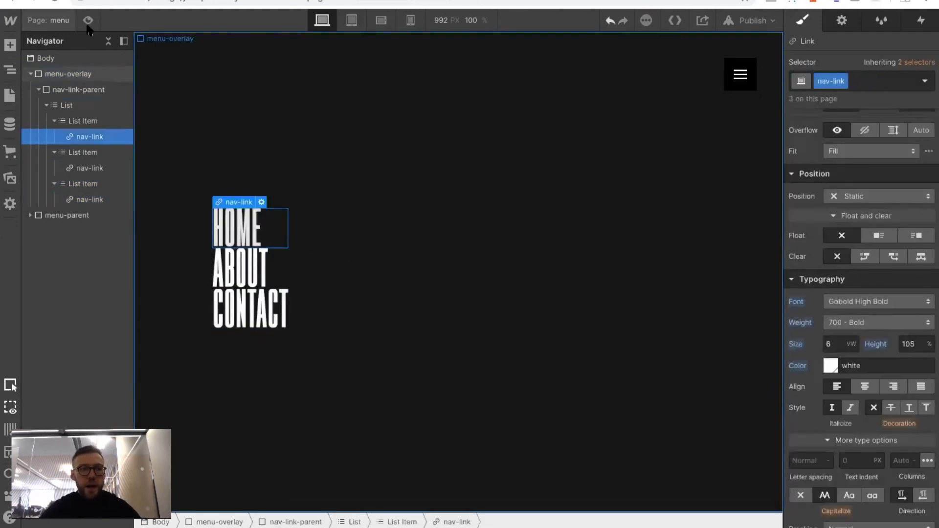
{"action": "left_click", "coordinate": [88, 21]}
{"action": "left_click", "coordinate": [88, 20]}
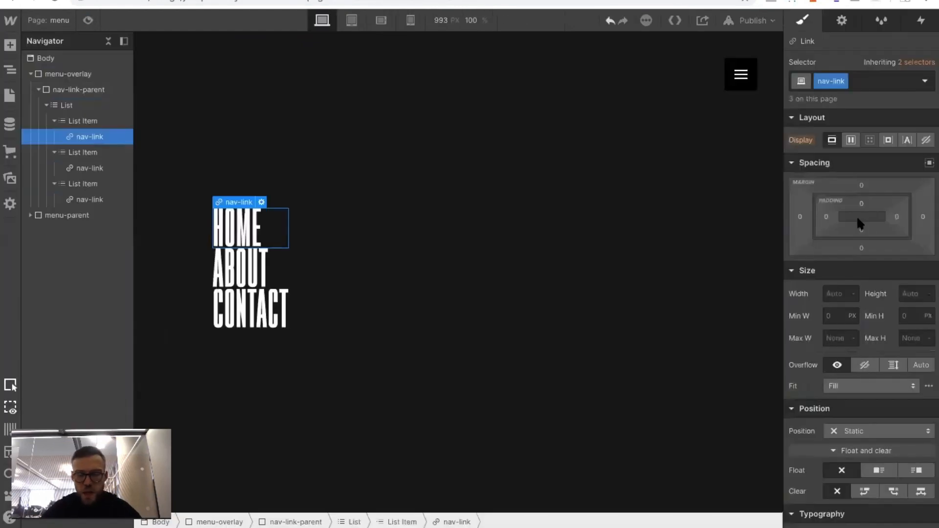
{"action": "scroll", "coordinate": [840, 321], "scroll_direction": "down", "scroll_amount": 3}
{"action": "left_click", "coordinate": [908, 407]}
{"action": "type", "text": "111"}
{"action": "key", "text": "Up"}
{"action": "key", "text": "Up"}
{"action": "key", "text": "Up"}
{"action": "key", "text": "Up"}
{"action": "key", "text": "Up"}
{"action": "key", "text": "Up"}
{"action": "key", "text": "Up"}
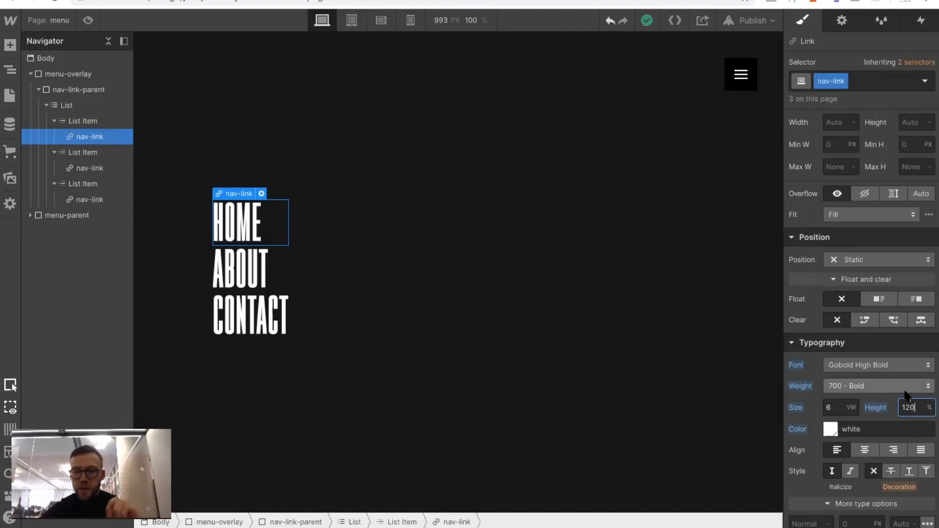
Set the nav-link font size to 8 vw, checking the menu in preview mode
{"action": "left_click", "coordinate": [832, 409]}
{"action": "key", "text": "Up"}
{"action": "key", "text": "Up"}
{"action": "key", "text": "Up"}
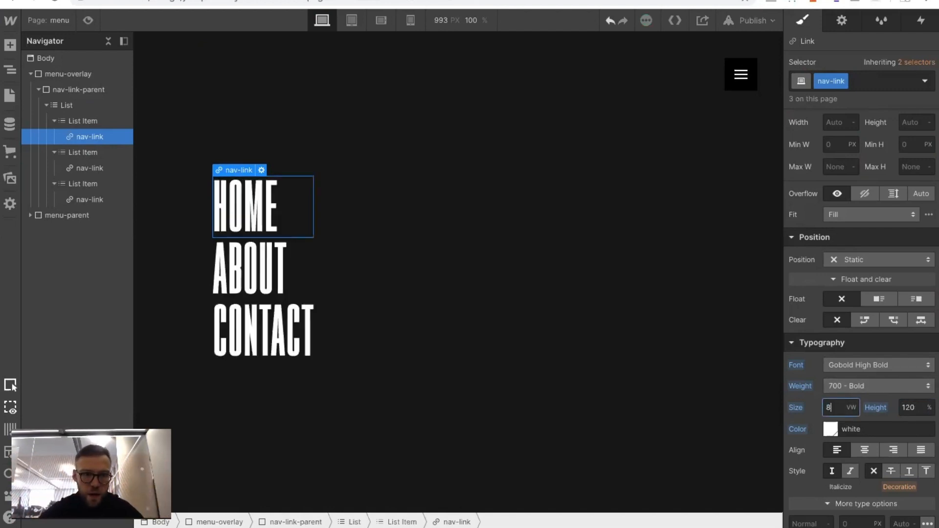
{"action": "left_click", "coordinate": [88, 20]}
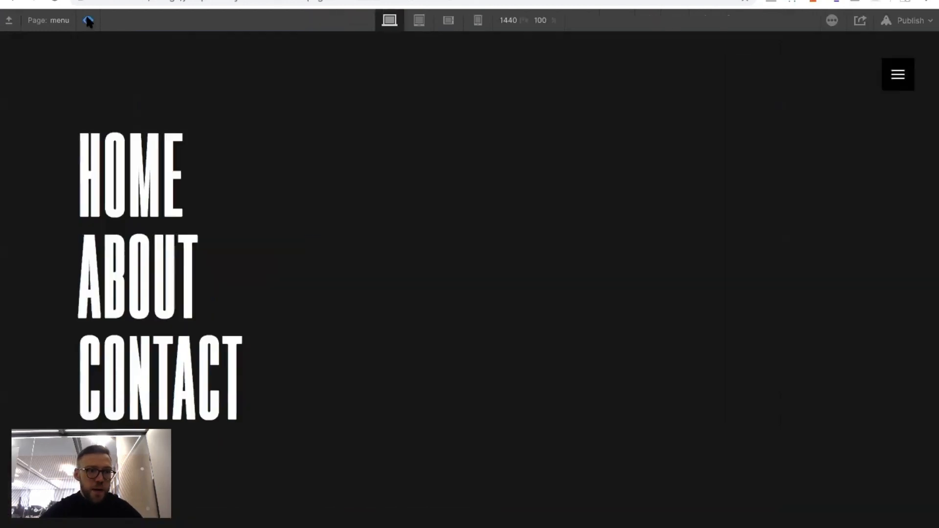
{"action": "left_click", "coordinate": [89, 20]}
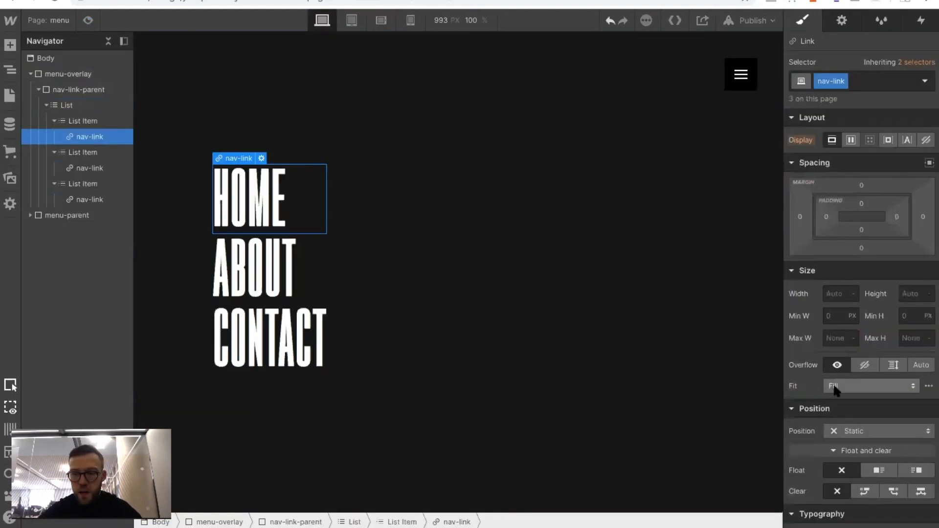
{"action": "scroll", "coordinate": [834, 386], "scroll_direction": "down", "scroll_amount": 3}
{"action": "scroll", "coordinate": [837, 389], "scroll_direction": "down", "scroll_amount": 2}
{"action": "left_click", "coordinate": [831, 383]}
{"action": "key", "text": "Down"}
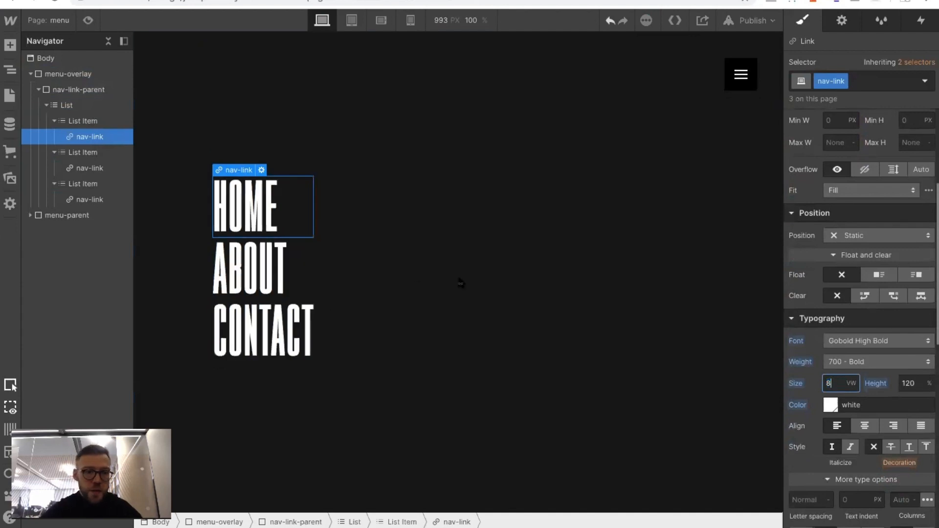
{"action": "left_click", "coordinate": [488, 251]}
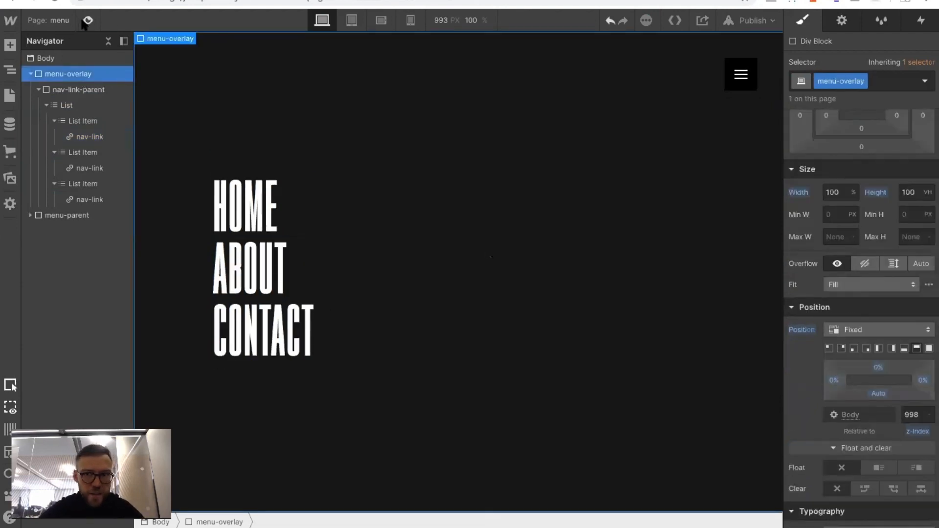
{"action": "left_click", "coordinate": [86, 21]}
{"action": "left_click", "coordinate": [86, 21]}
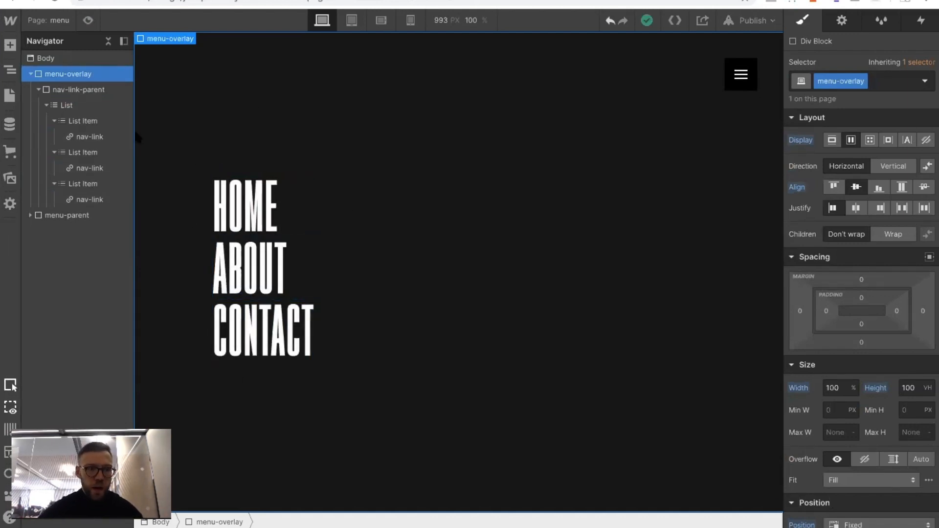
Collapse menu-overlay in the element tree and change its HTML tag to Nav
{"action": "left_click", "coordinate": [37, 90]}
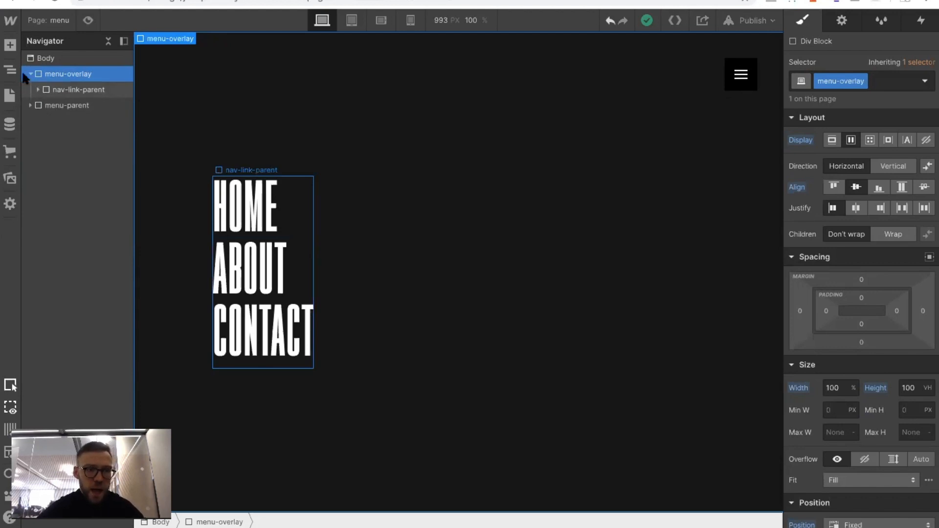
{"action": "left_click", "coordinate": [30, 74]}
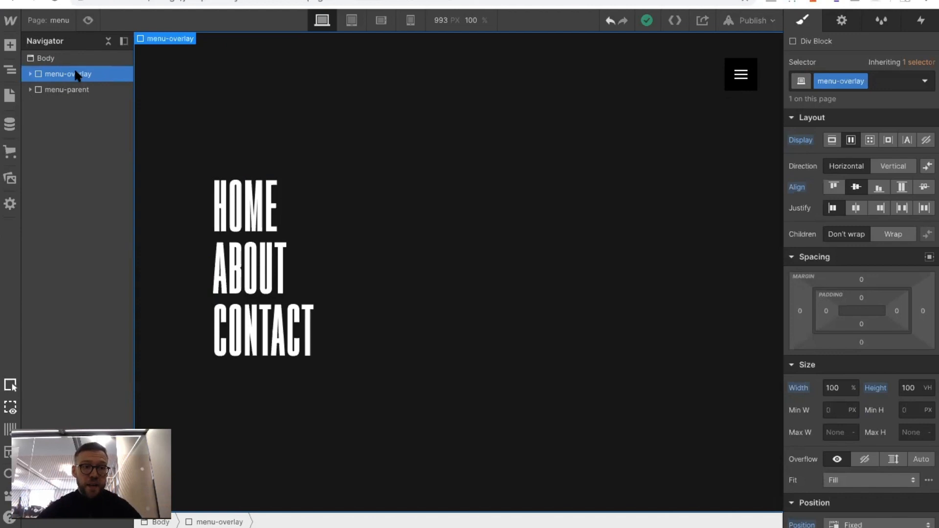
{"action": "left_click", "coordinate": [841, 20]}
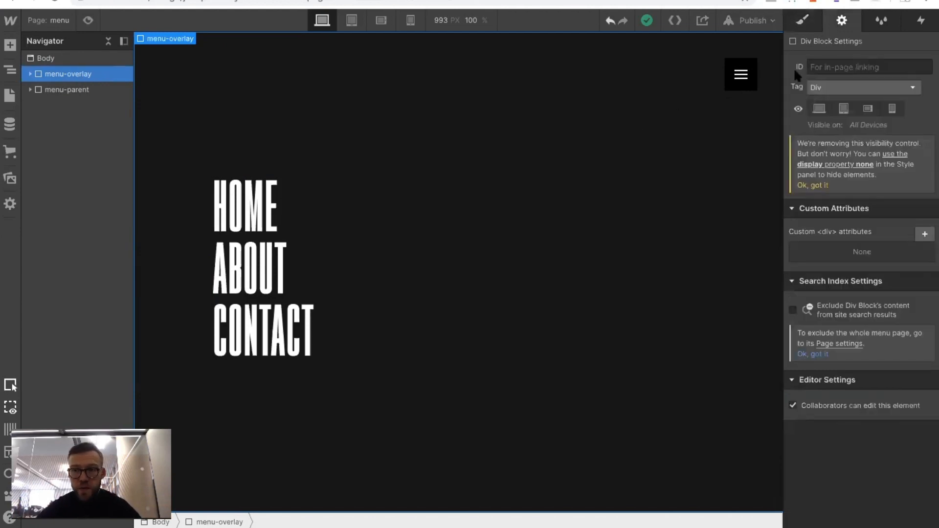
{"action": "left_click", "coordinate": [817, 83]}
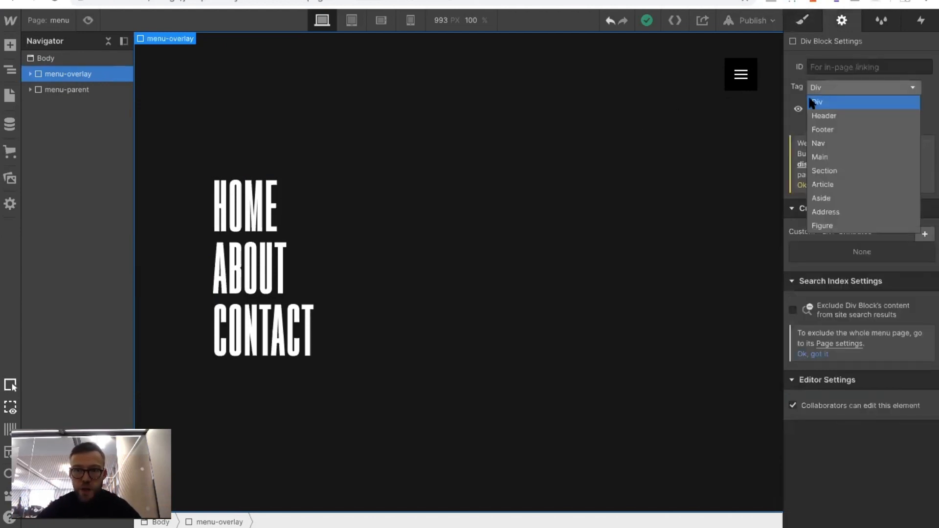
{"action": "left_click", "coordinate": [817, 139]}
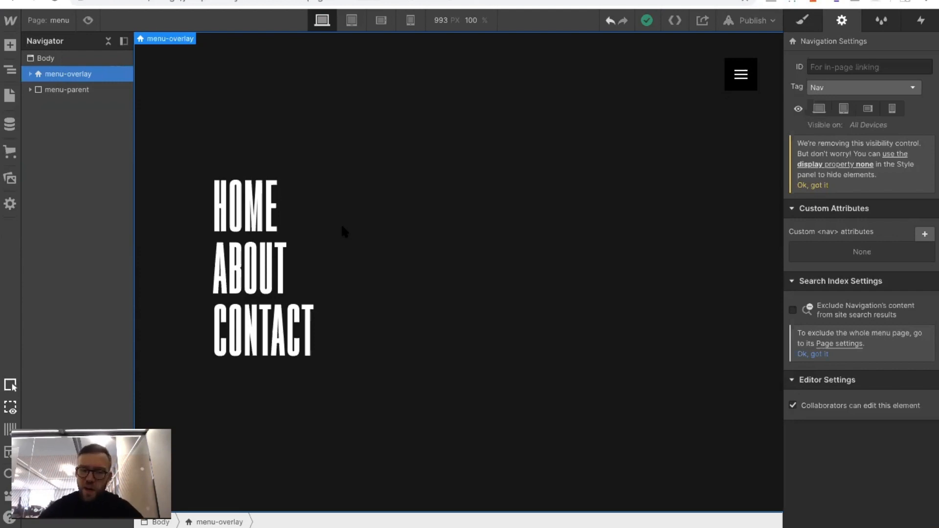
Give the menu-parent hamburger button a mouse click (tap) trigger whose 1st-click action is Start an Animation
{"action": "left_click", "coordinate": [740, 88]}
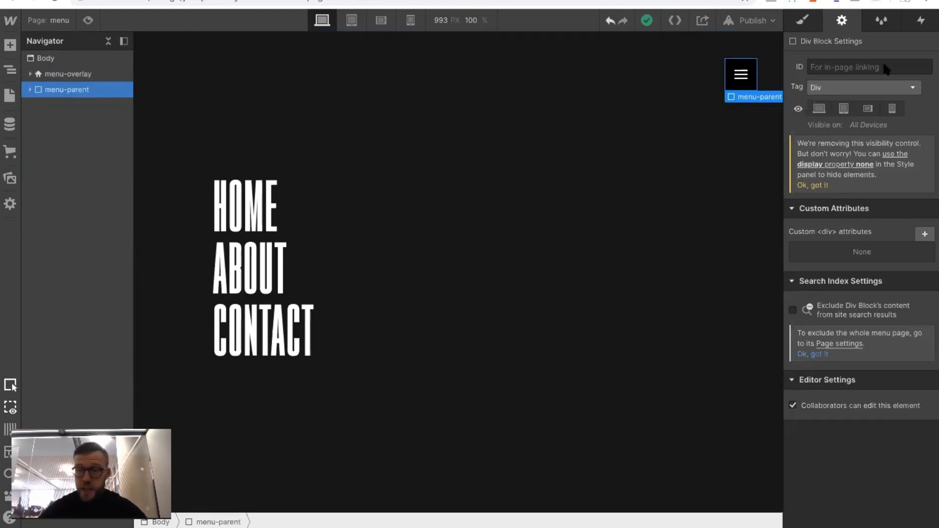
{"action": "left_click", "coordinate": [918, 20]}
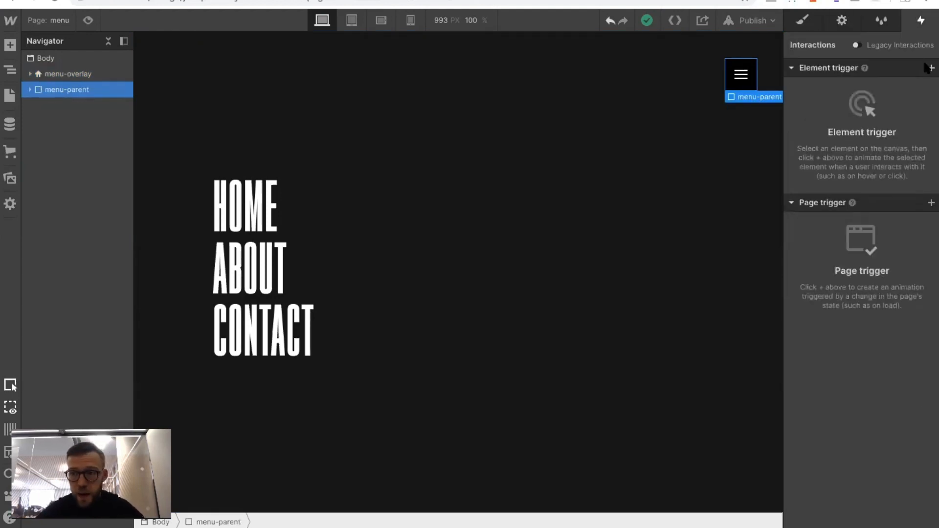
{"action": "left_click", "coordinate": [928, 68]}
{"action": "left_click", "coordinate": [873, 89]}
{"action": "left_click", "coordinate": [833, 141]}
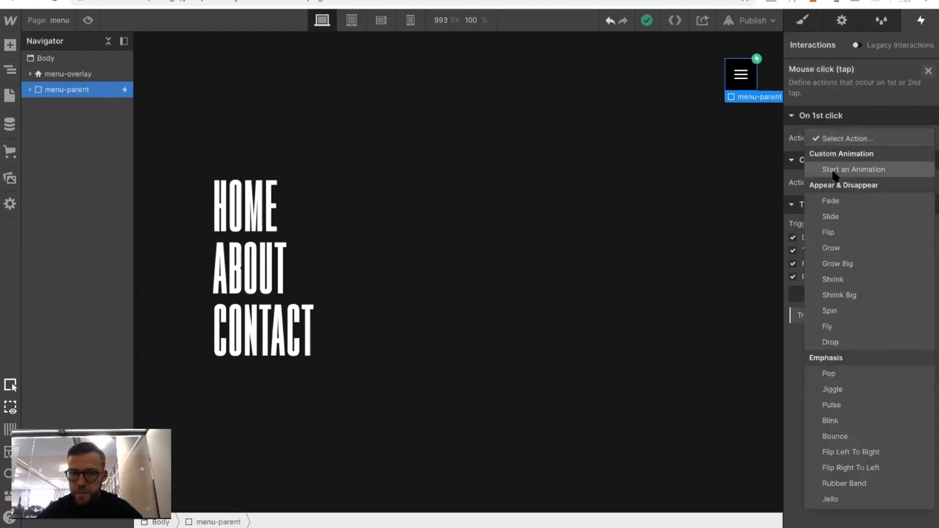
{"action": "left_click", "coordinate": [849, 169]}
Create a new timed animation for the 1st click and name it menu-click
{"action": "left_click", "coordinate": [926, 158]}
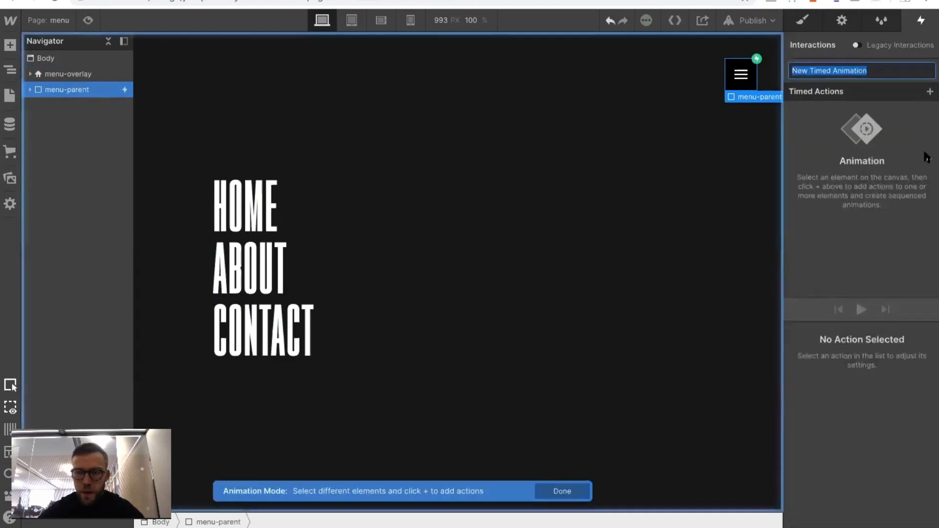
{"action": "type", "text": "menu"}
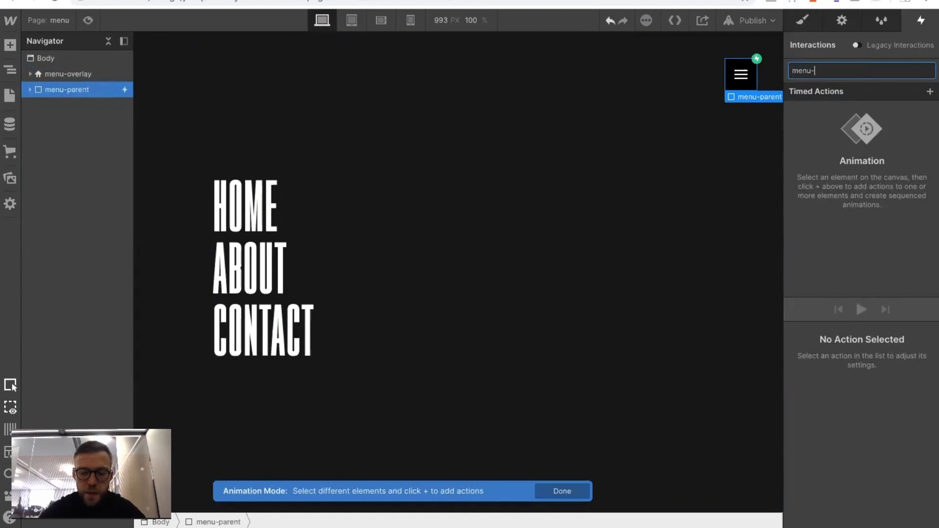
{"action": "type", "text": "-click"}
{"action": "key", "text": "Return"}
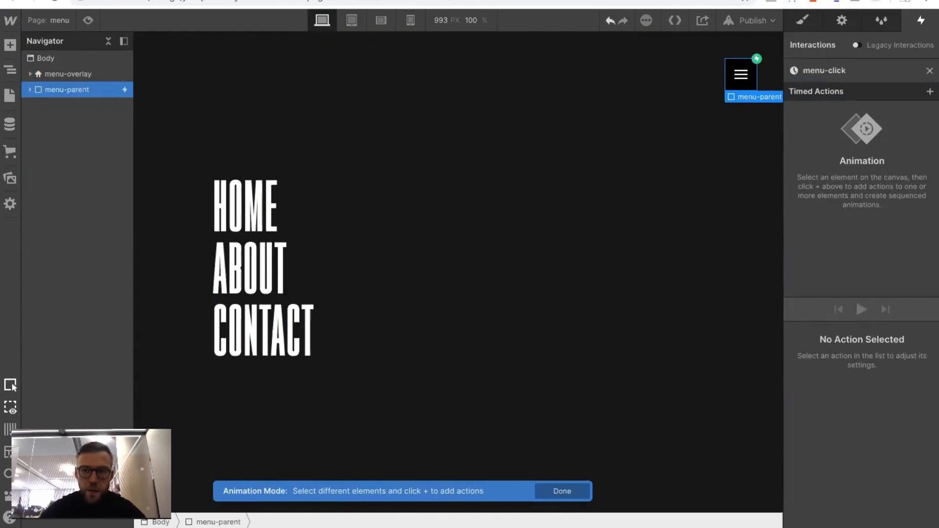
Add a Move action for menu-overlay, set as initial state with a Y offset of -100%
{"action": "left_click", "coordinate": [53, 74]}
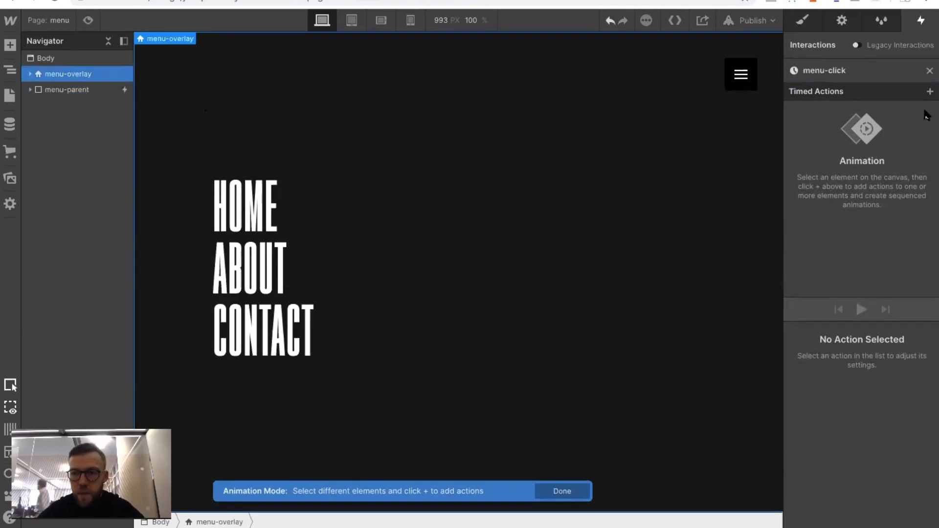
{"action": "left_click", "coordinate": [929, 92]}
{"action": "left_click", "coordinate": [853, 128]}
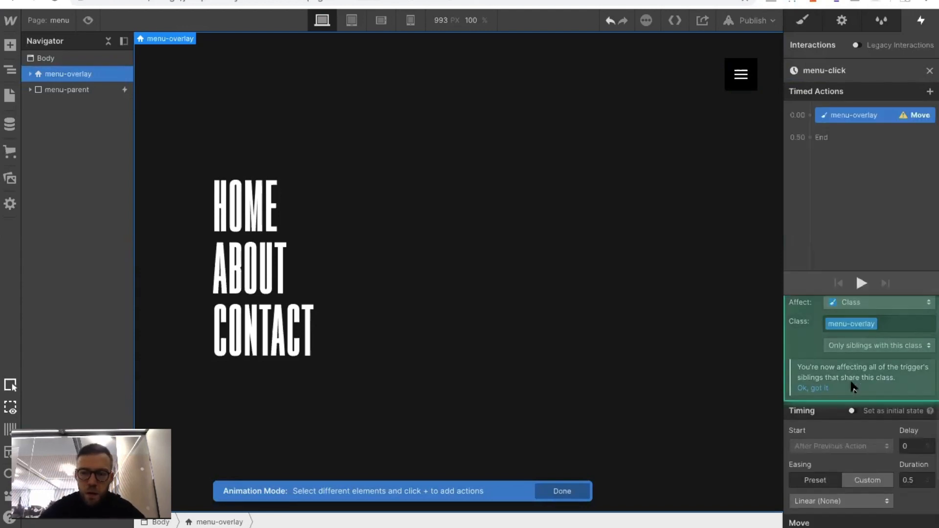
{"action": "left_click", "coordinate": [852, 344]}
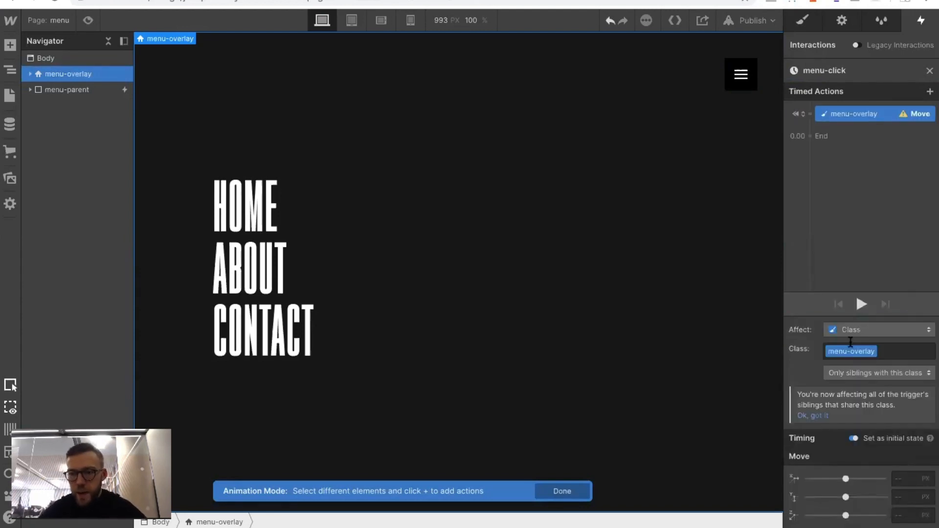
{"action": "left_click", "coordinate": [903, 497]}
{"action": "type", "text": "-100"}
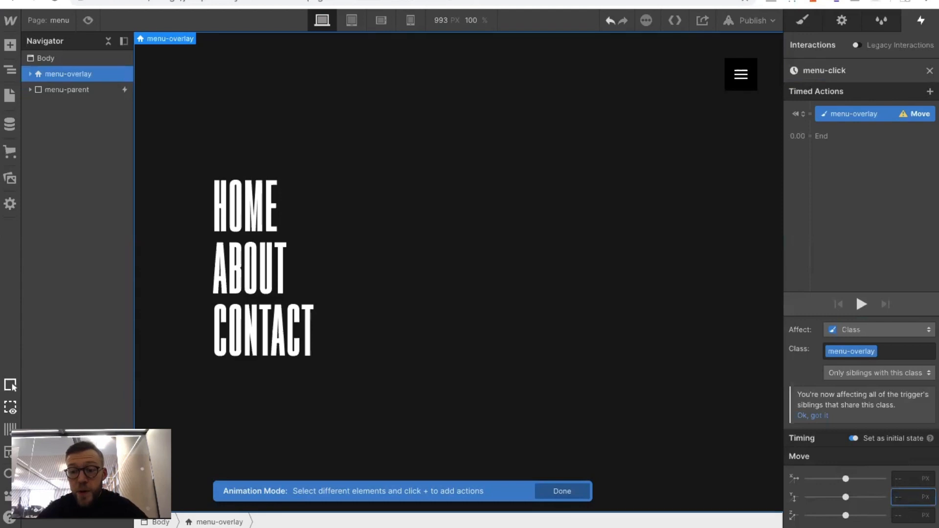
{"action": "type", "text": "%"}
{"action": "key", "text": "Return"}
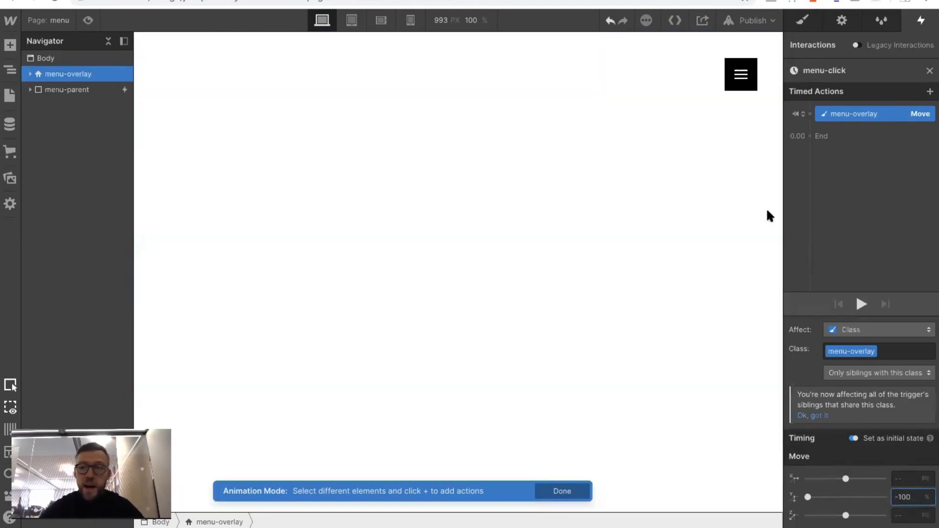
Add a second menu-overlay Move action with a Y offset of 0% and play the animation
{"action": "left_click", "coordinate": [808, 139]}
{"action": "left_click", "coordinate": [806, 181]}
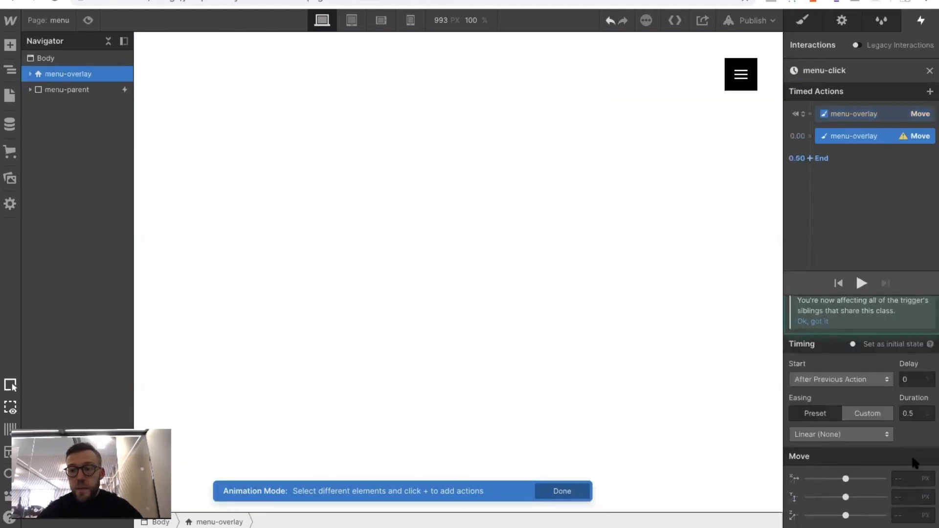
{"action": "left_click", "coordinate": [900, 494]}
{"action": "type", "text": "0"}
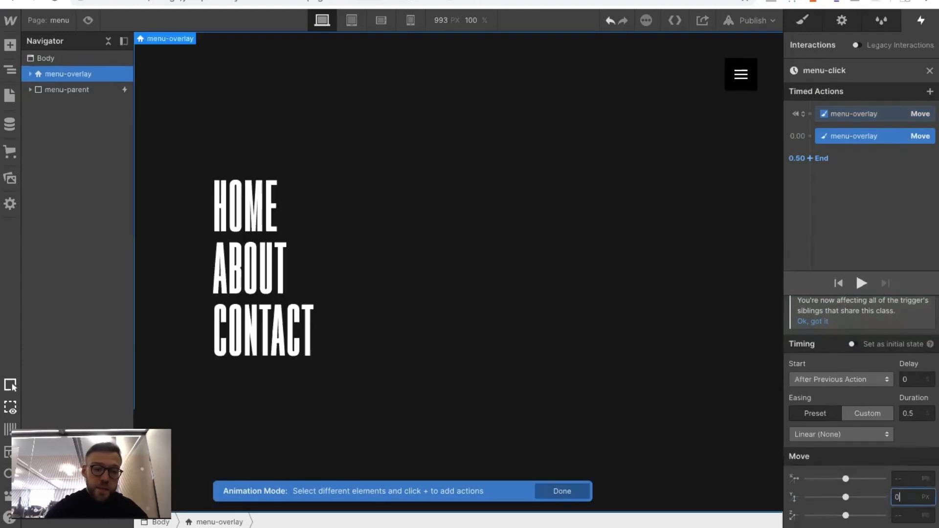
{"action": "left_click", "coordinate": [861, 283]}
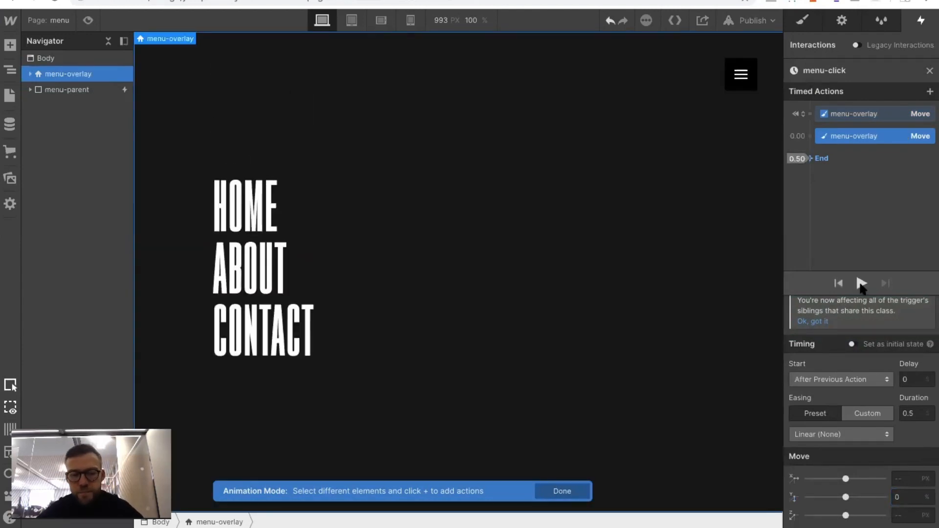
{"action": "left_click", "coordinate": [861, 283]}
Set the second Move action's easing to Ease and its duration to 0.8 s, and play the animation
{"action": "left_click", "coordinate": [841, 434]}
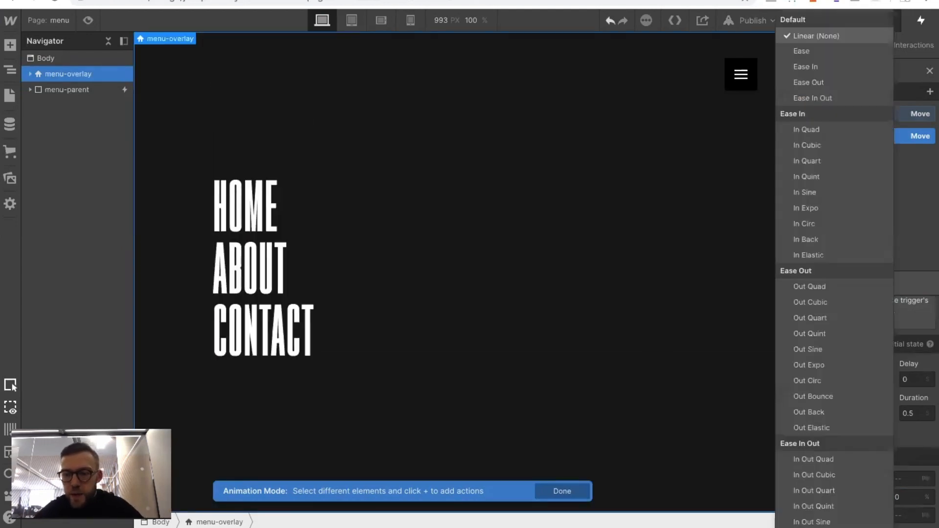
{"action": "left_click", "coordinate": [800, 51]}
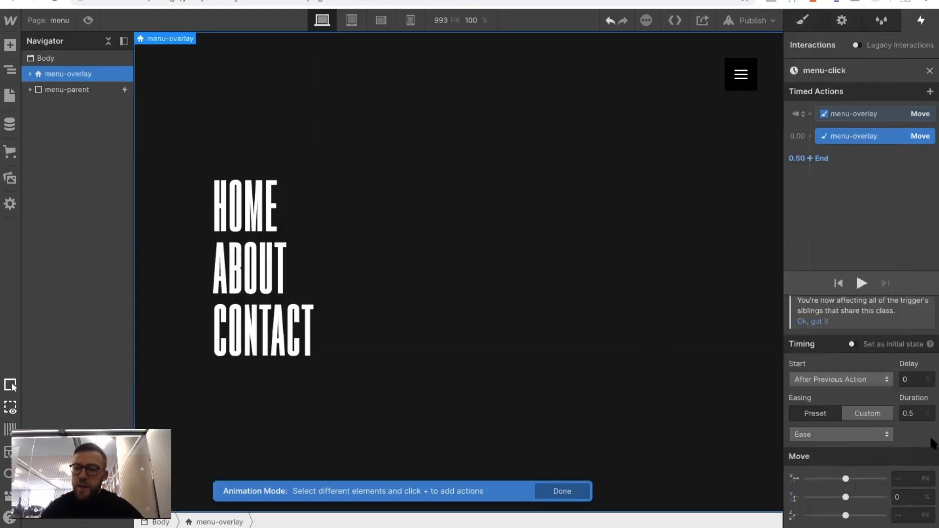
{"action": "left_click", "coordinate": [921, 417]}
{"action": "left_click", "coordinate": [915, 414]}
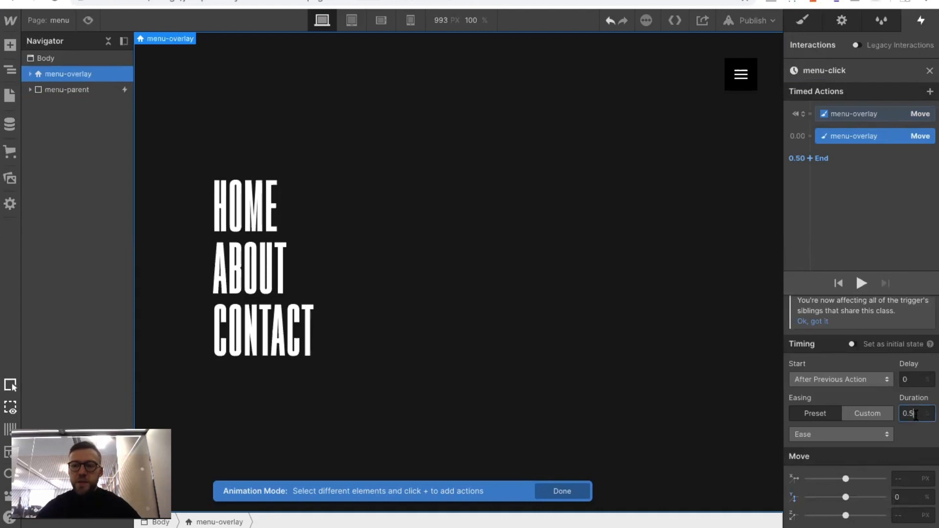
{"action": "key", "text": "BackSpace"}
{"action": "type", "text": "8"}
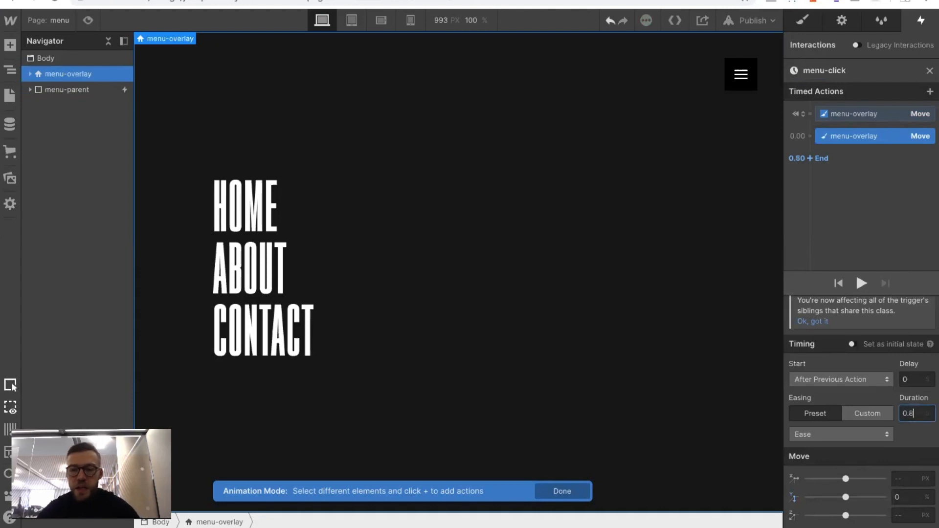
{"action": "left_click", "coordinate": [860, 284]}
{"action": "left_click", "coordinate": [860, 284]}
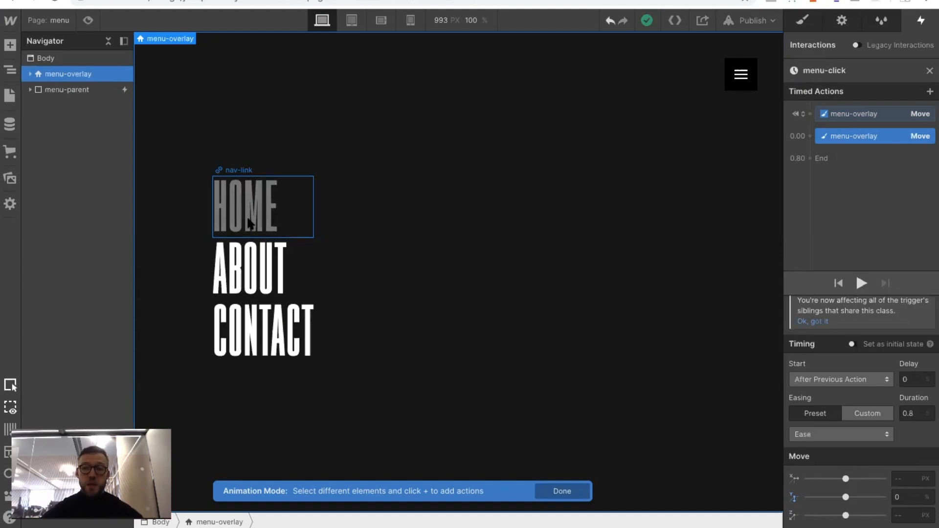
Delete both menu-overlay Move actions from the menu-click animation and close its editor
{"action": "right_click", "coordinate": [840, 133]}
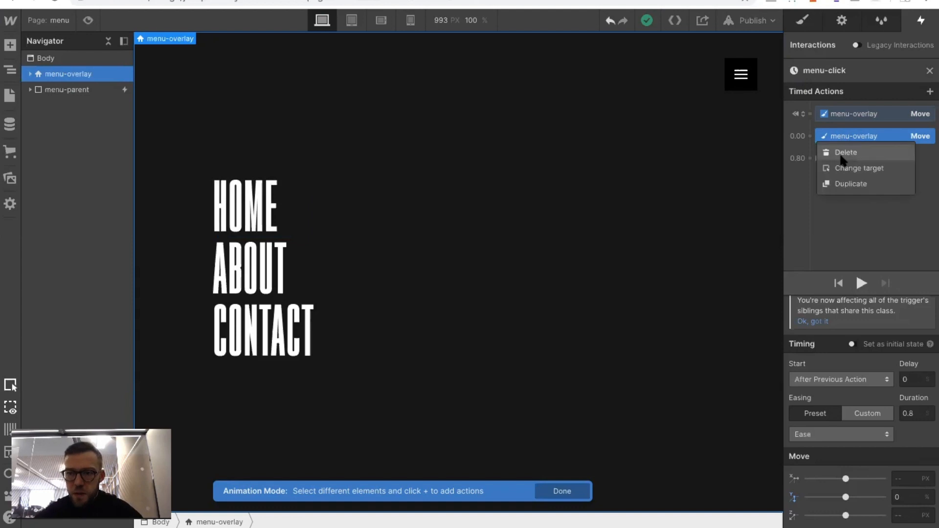
{"action": "left_click", "coordinate": [841, 155]}
{"action": "right_click", "coordinate": [842, 115]}
{"action": "left_click", "coordinate": [842, 130]}
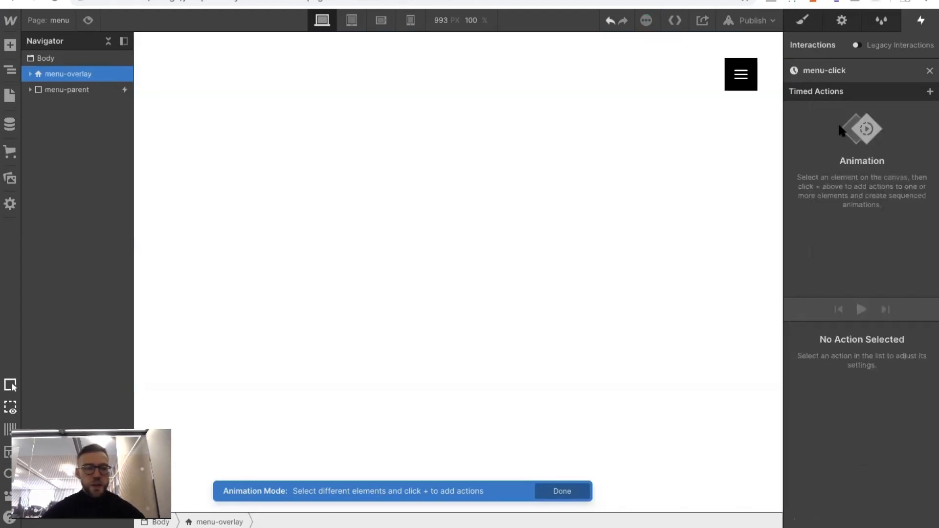
{"action": "left_click", "coordinate": [929, 71]}
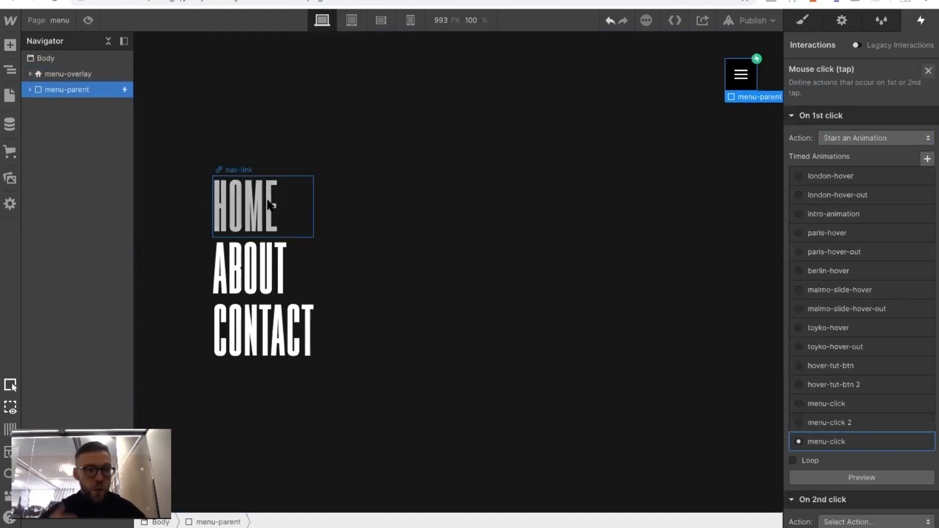
Add the combo class first to the HOME nav-link
{"action": "left_click", "coordinate": [274, 205]}
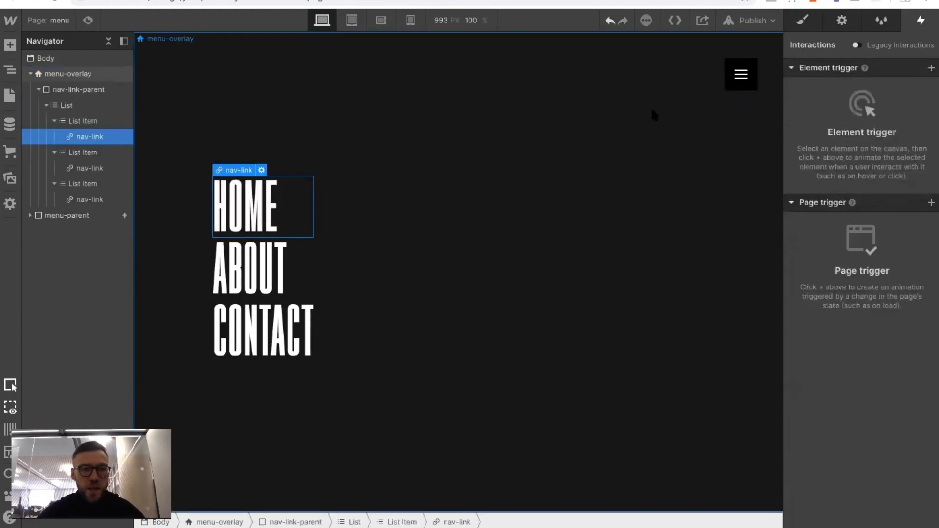
{"action": "left_click", "coordinate": [802, 20]}
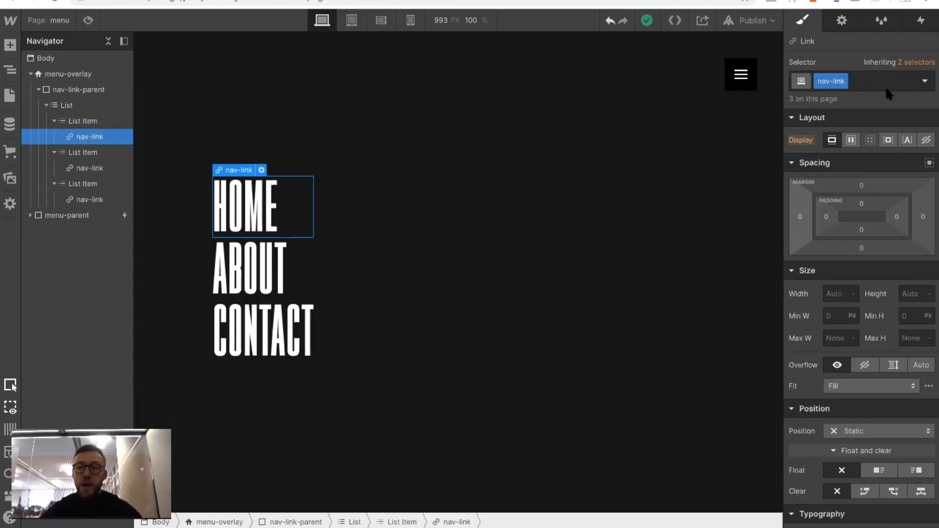
{"action": "left_click", "coordinate": [871, 80]}
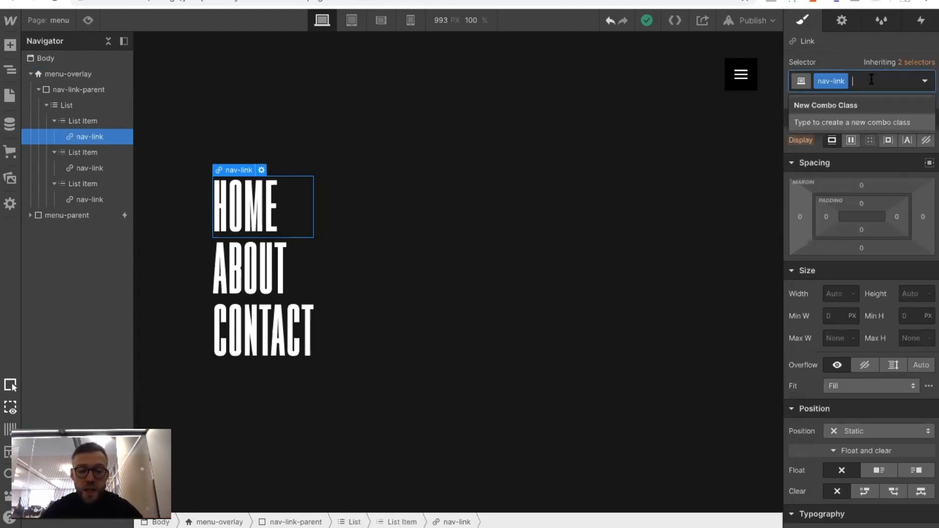
{"action": "type", "text": "first"}
{"action": "key", "text": "Return"}
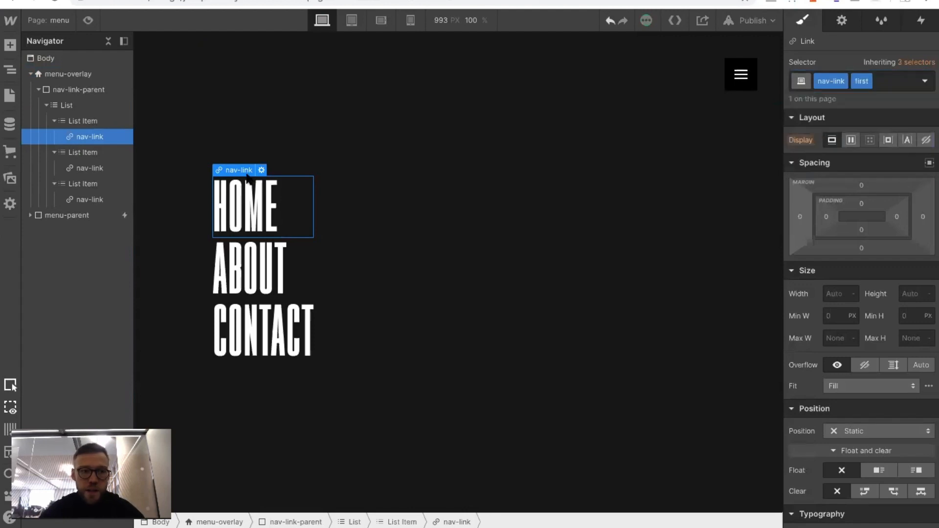
Add the combo class second to the ABOUT nav-link
{"action": "left_click", "coordinate": [78, 167]}
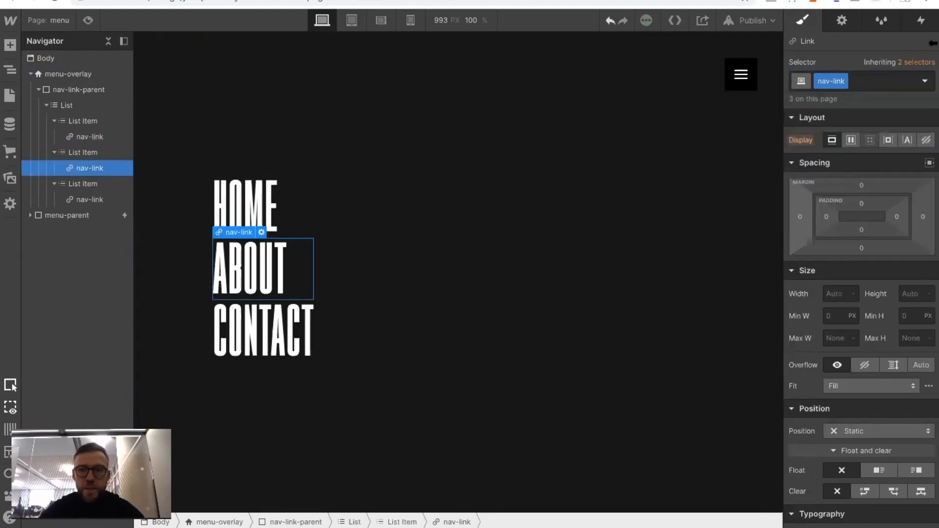
{"action": "left_click", "coordinate": [860, 79]}
{"action": "type", "text": "sec"}
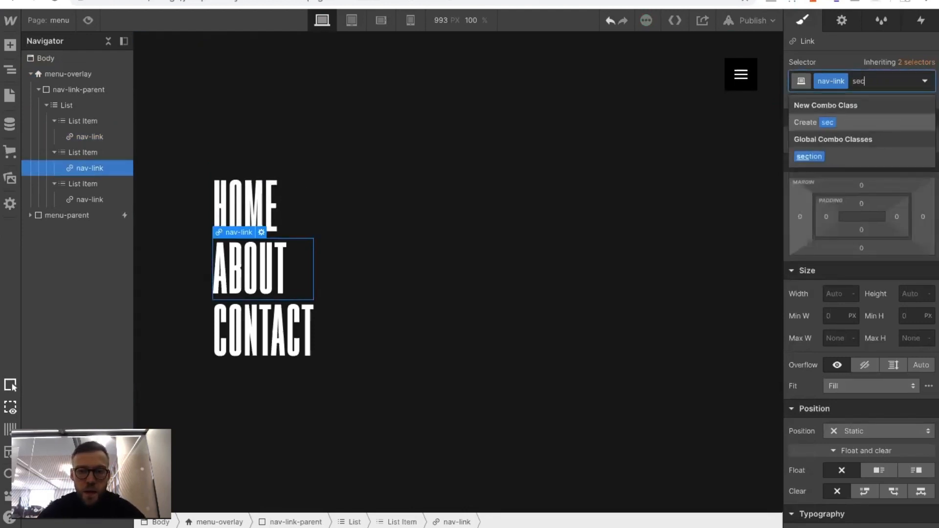
{"action": "type", "text": "ond"}
{"action": "key", "text": "Return"}
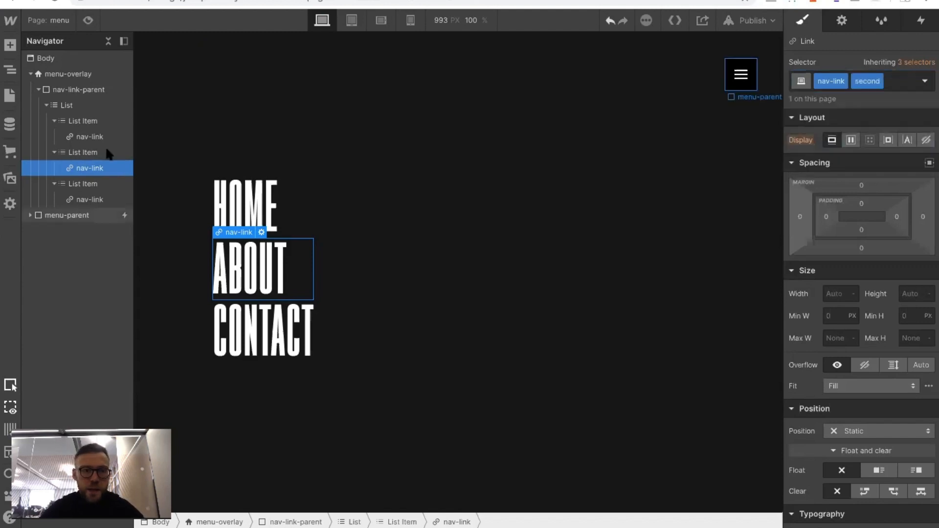
Add the combo class third to the CONTACT nav-link
{"action": "left_click", "coordinate": [92, 199]}
{"action": "left_click", "coordinate": [860, 81]}
{"action": "type", "text": "third"}
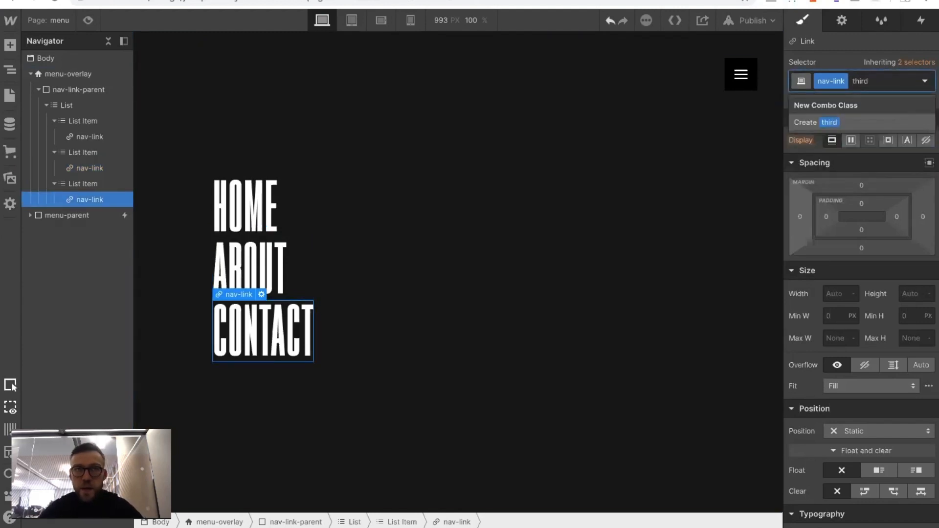
{"action": "key", "text": "Return"}
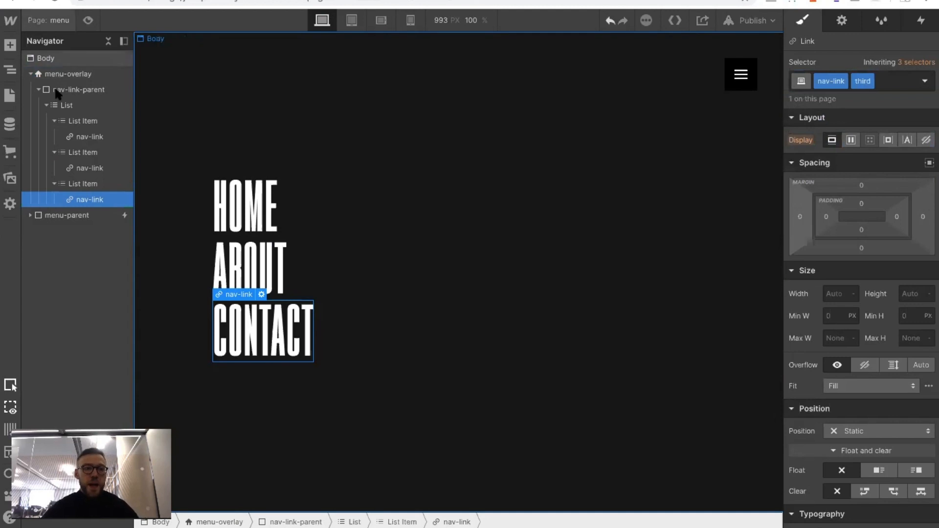
Open the menu-click animation on the menu-parent element's mouse click trigger for editing
{"action": "left_click", "coordinate": [755, 88]}
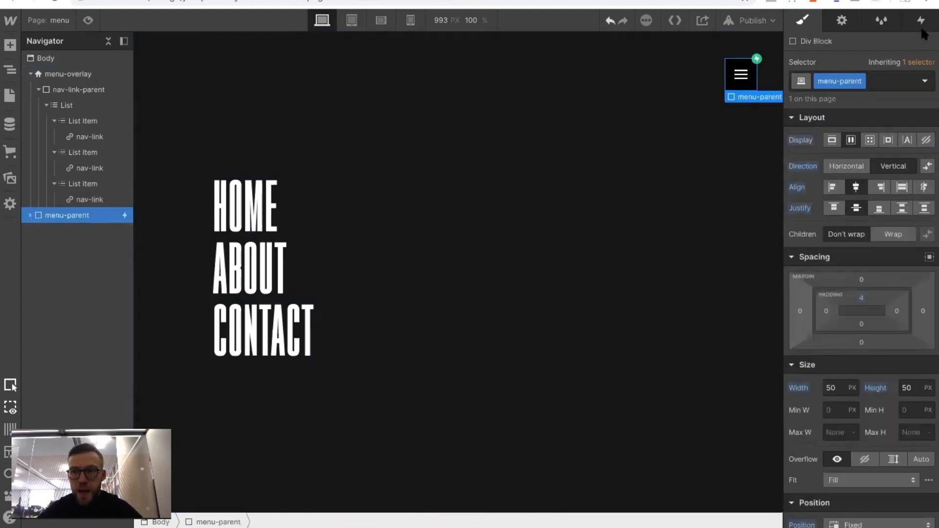
{"action": "left_click", "coordinate": [921, 20]}
{"action": "left_click", "coordinate": [822, 88]}
{"action": "scroll", "coordinate": [821, 308], "scroll_direction": "down", "scroll_amount": 3}
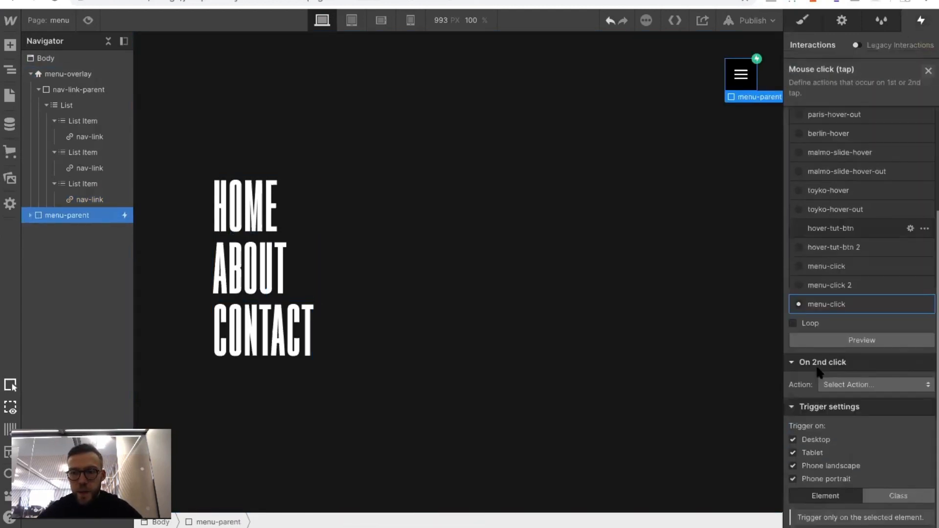
{"action": "left_click", "coordinate": [820, 307]}
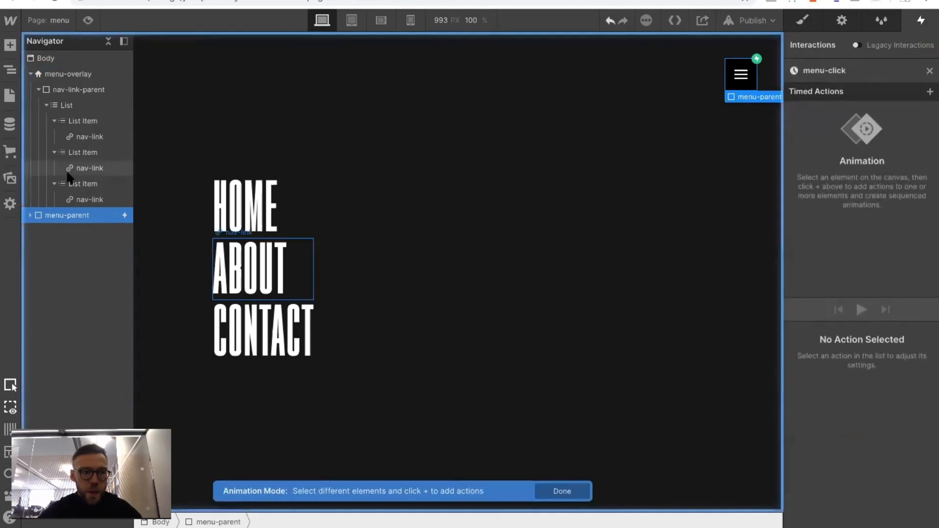
Add a Move action to the HOME nav-link with a vertical offset of 100%
{"action": "left_click", "coordinate": [81, 142]}
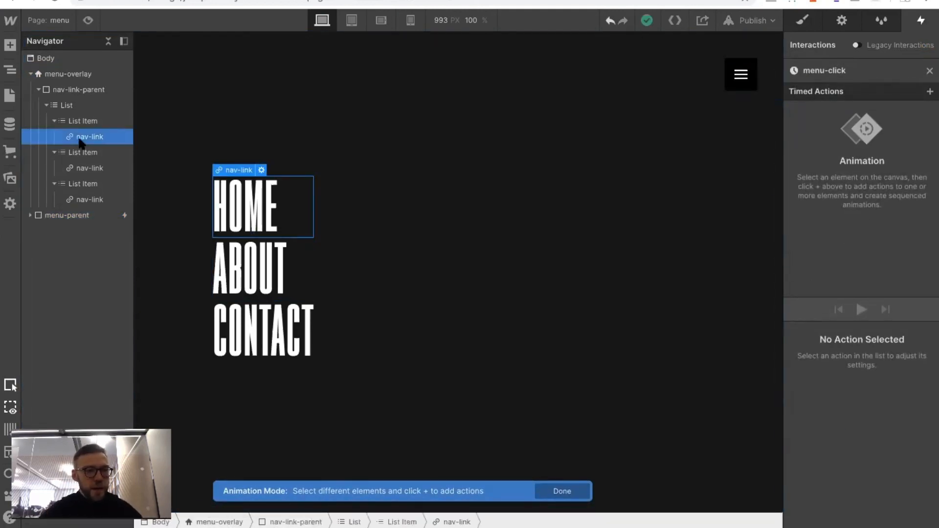
{"action": "left_click", "coordinate": [930, 91]}
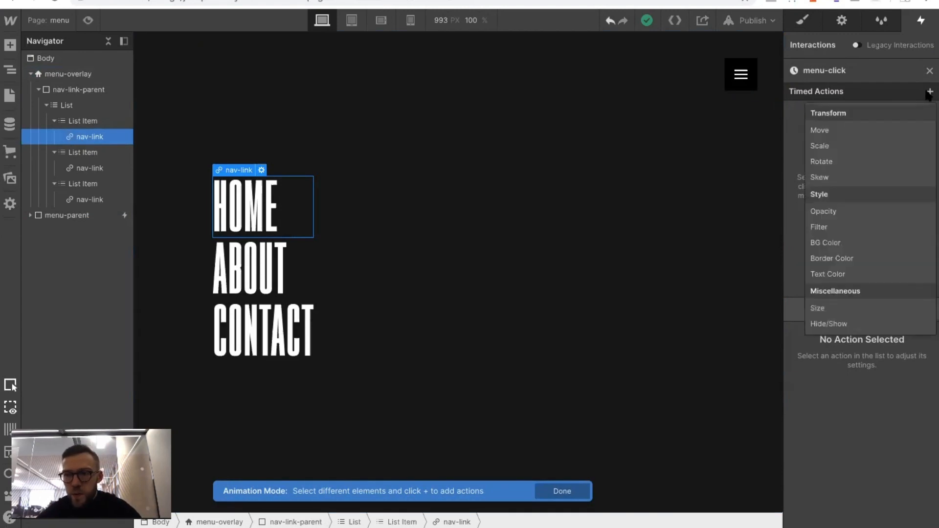
{"action": "left_click", "coordinate": [836, 126]}
{"action": "scroll", "coordinate": [867, 442], "scroll_direction": "down", "scroll_amount": 3}
{"action": "left_click", "coordinate": [907, 495]}
{"action": "type", "text": "100%"}
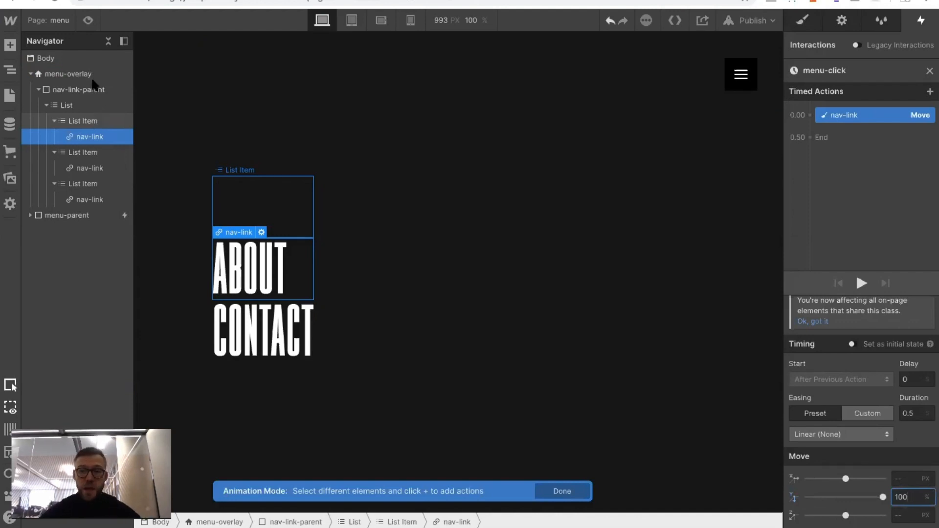
Set the HOME nav-link's 100% Move action as its initial state
{"action": "left_click", "coordinate": [852, 343]}
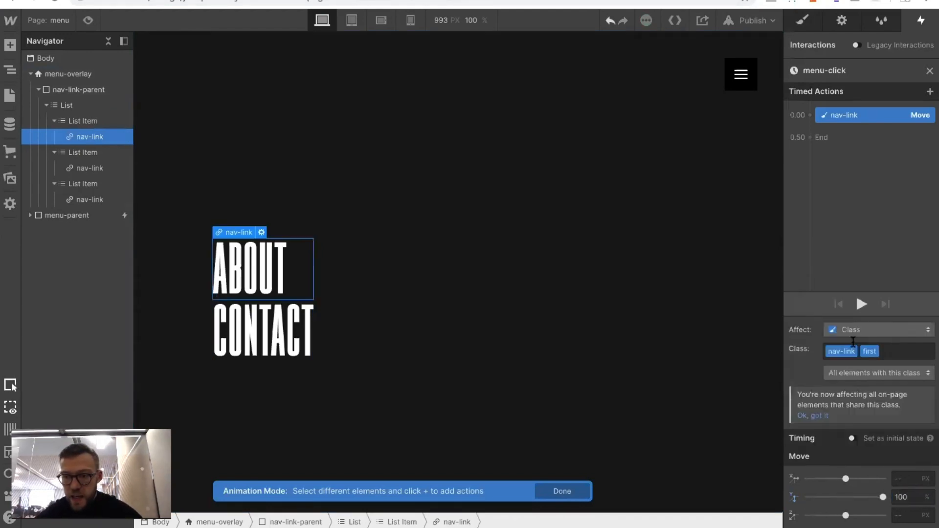
{"action": "left_click", "coordinate": [852, 438]}
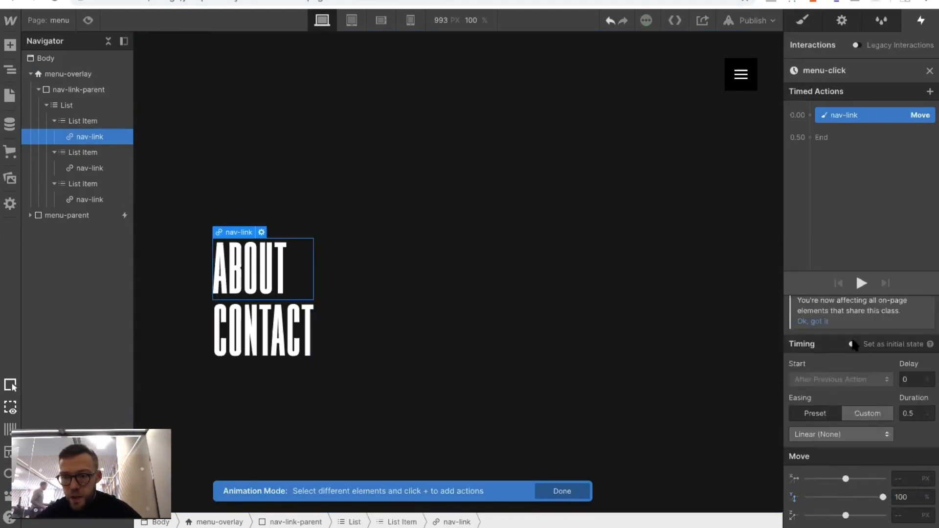
{"action": "left_click", "coordinate": [853, 344]}
{"action": "left_click", "coordinate": [811, 140]}
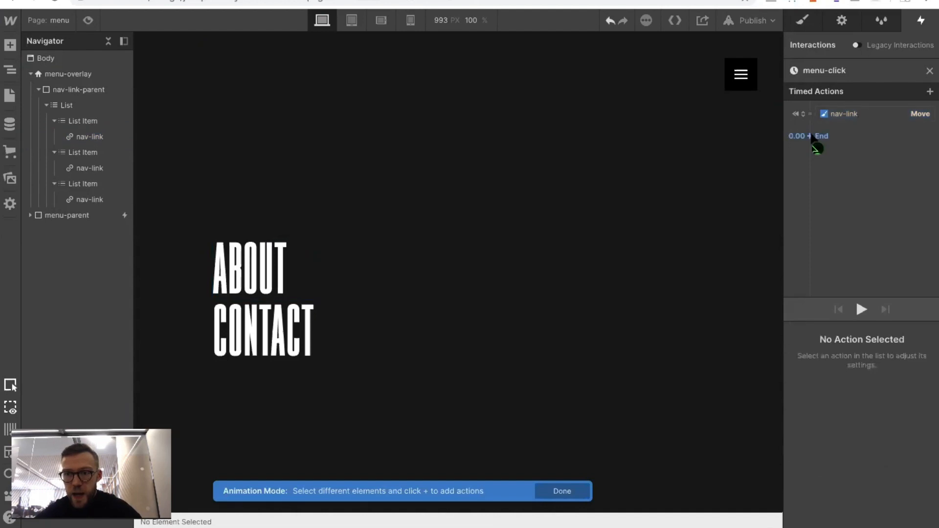
Add a second Move action to the HOME nav-link with a vertical offset of 0
{"action": "left_click", "coordinate": [845, 112]}
{"action": "left_click", "coordinate": [820, 136]}
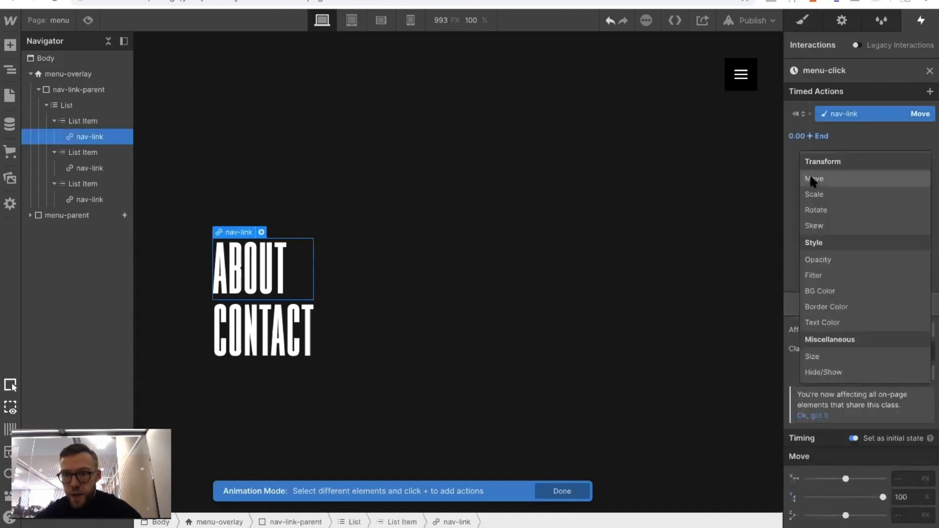
{"action": "left_click", "coordinate": [811, 177]}
{"action": "left_click", "coordinate": [903, 497]}
{"action": "type", "text": "0"}
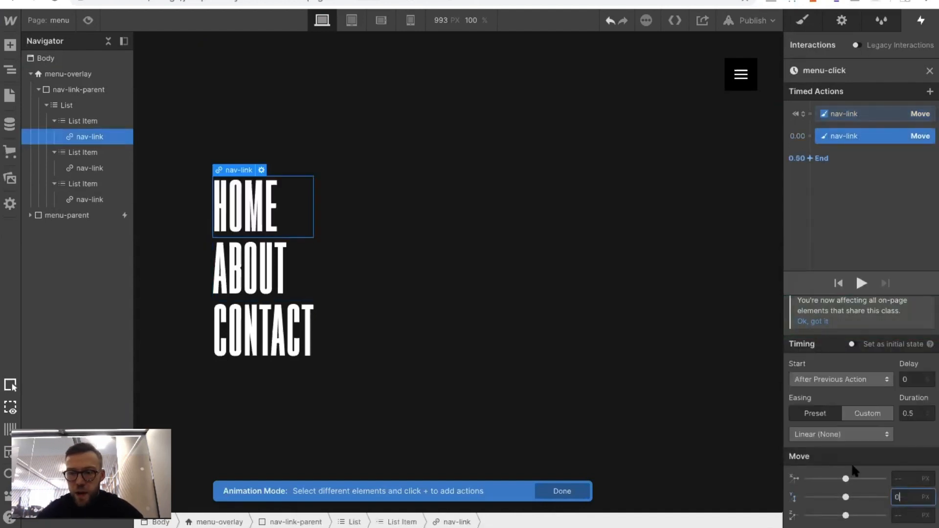
Give the HOME link's second Move action Out Quint easing and a 1.5 s duration, and preview the animation
{"action": "left_click", "coordinate": [821, 435]}
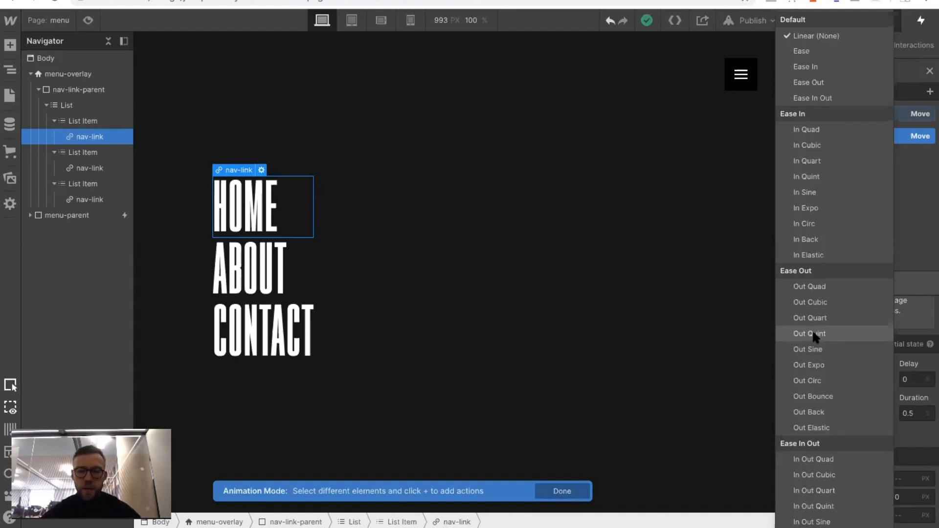
{"action": "left_click", "coordinate": [812, 335]}
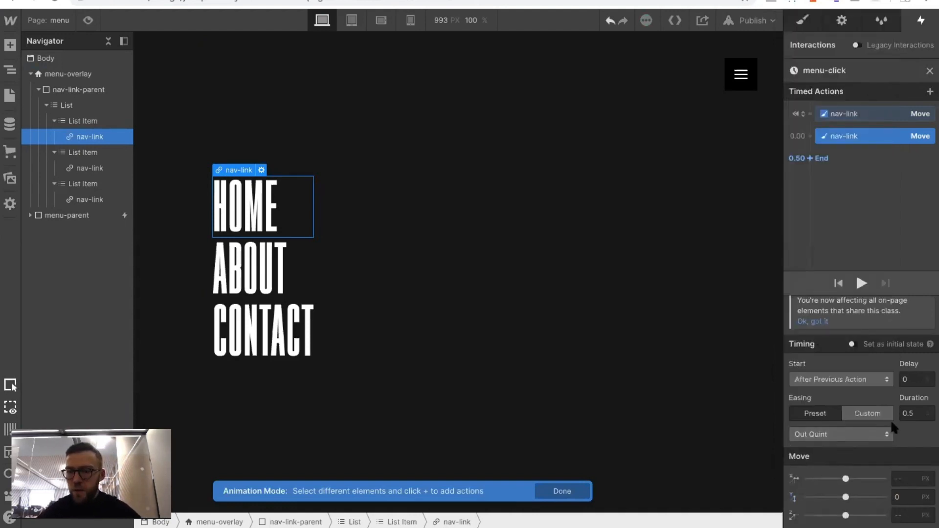
{"action": "left_click", "coordinate": [918, 414]}
{"action": "type", "text": "1"}
{"action": "left_click", "coordinate": [860, 283]}
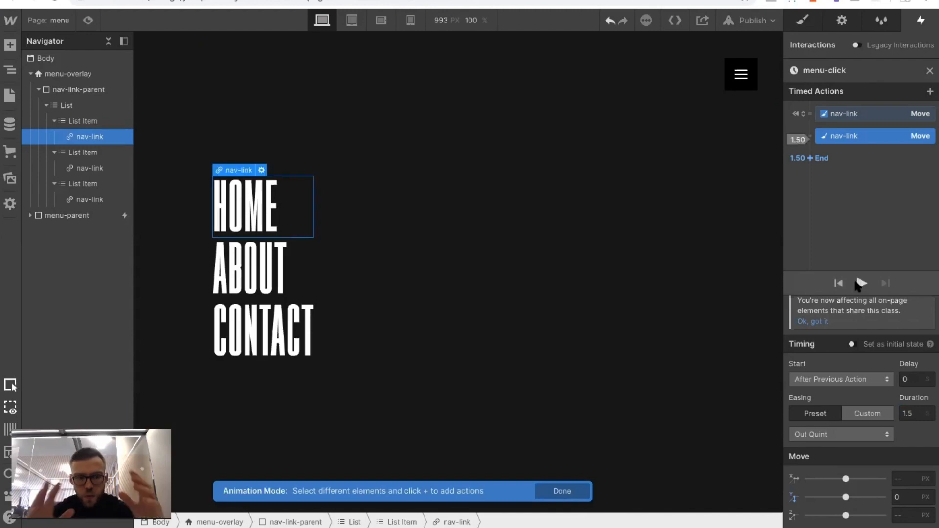
Duplicate both of the HOME nav-link's Move actions
{"action": "left_click", "coordinate": [837, 115]}
{"action": "right_click", "coordinate": [837, 115]}
{"action": "left_click", "coordinate": [834, 159]}
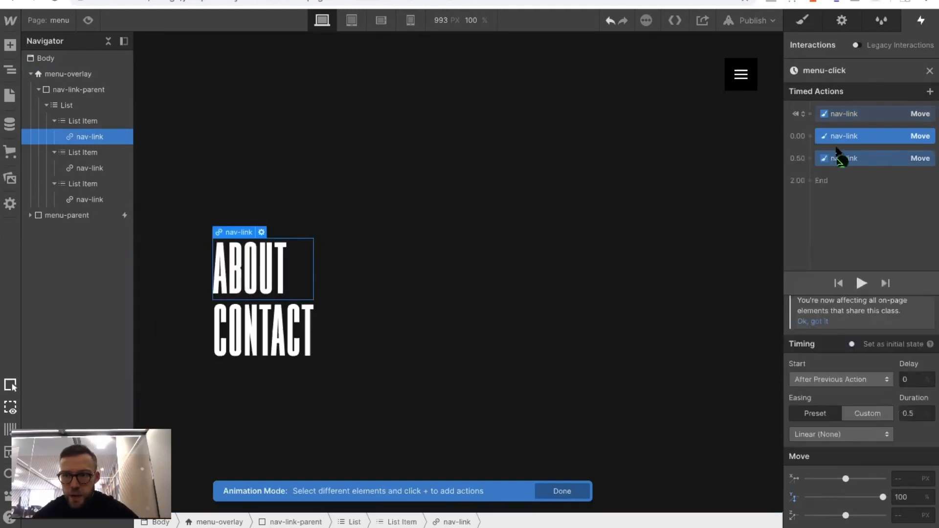
{"action": "left_click", "coordinate": [838, 152]}
{"action": "right_click", "coordinate": [838, 153]}
{"action": "left_click", "coordinate": [837, 206]}
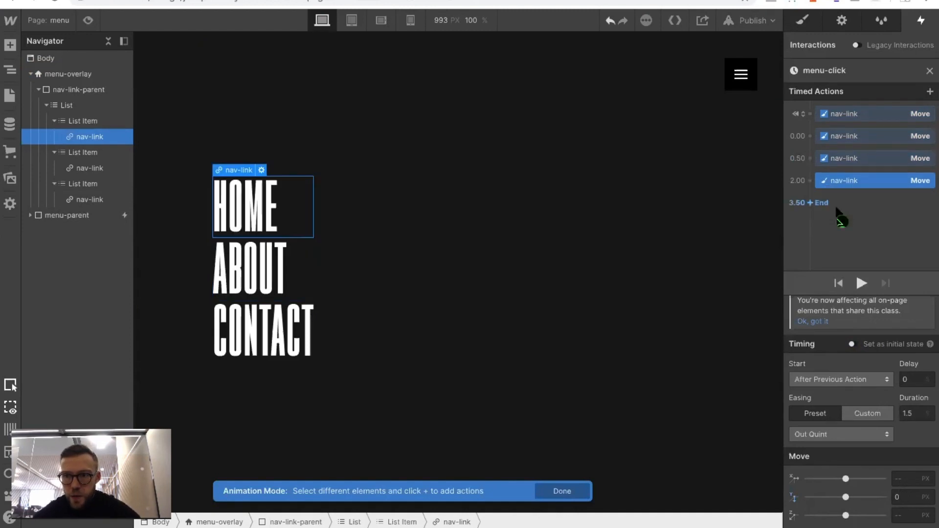
Change the target of the two duplicated Move actions to the ABOUT nav-link
{"action": "left_click", "coordinate": [830, 138], "text": "shift"}
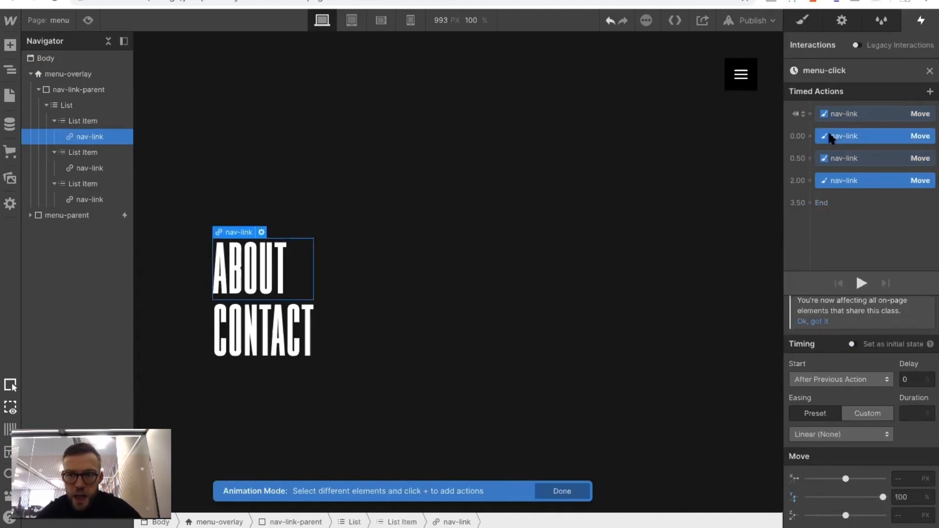
{"action": "right_click", "coordinate": [831, 137]}
{"action": "left_click", "coordinate": [842, 163]}
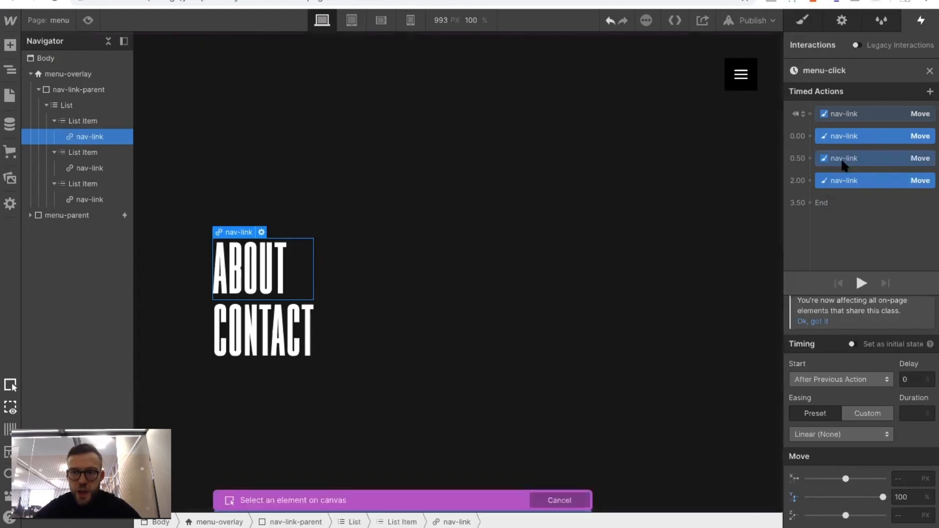
{"action": "left_click", "coordinate": [263, 264]}
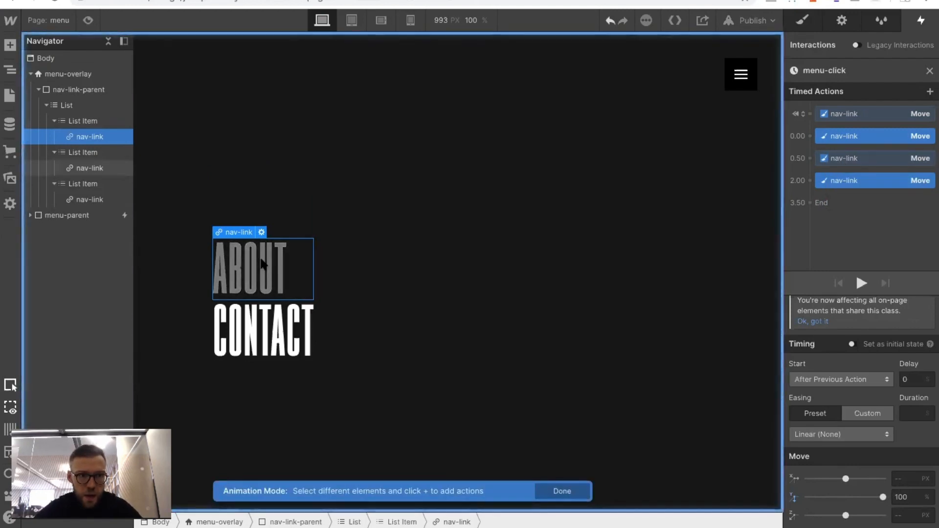
{"action": "left_click", "coordinate": [843, 210]}
Group the ABOUT link's Move actions with the matching HOME actions and give its closing move a 0.2 s delay
{"action": "left_click", "coordinate": [833, 137]}
{"action": "left_click_drag", "start_coordinate": [833, 137], "coordinate": [835, 128]}
{"action": "mouse_move", "coordinate": [837, 170]}
{"action": "left_mouse_down"}
{"action": "mouse_move", "coordinate": [833, 154]}
{"action": "mouse_move", "coordinate": [838, 163]}
{"action": "left_mouse_up"}
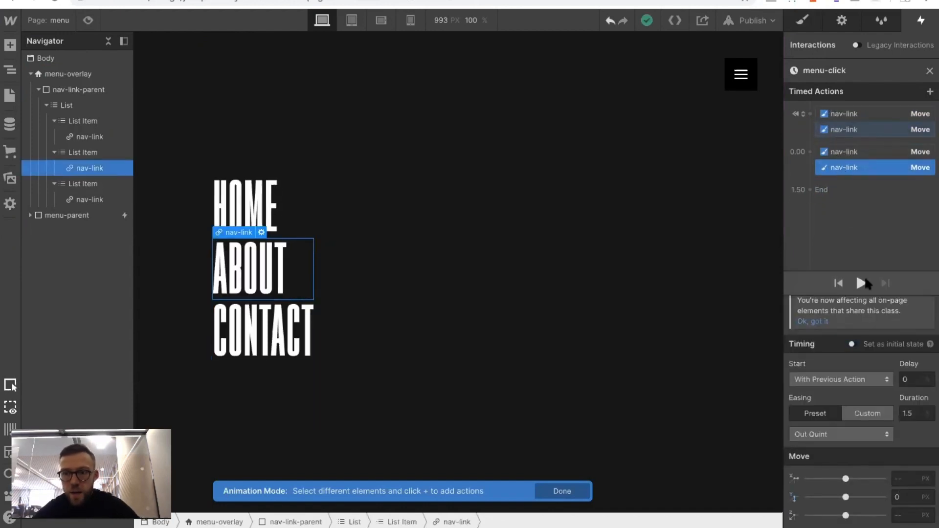
{"action": "left_click", "coordinate": [911, 380]}
{"action": "type", "text": ".2"}
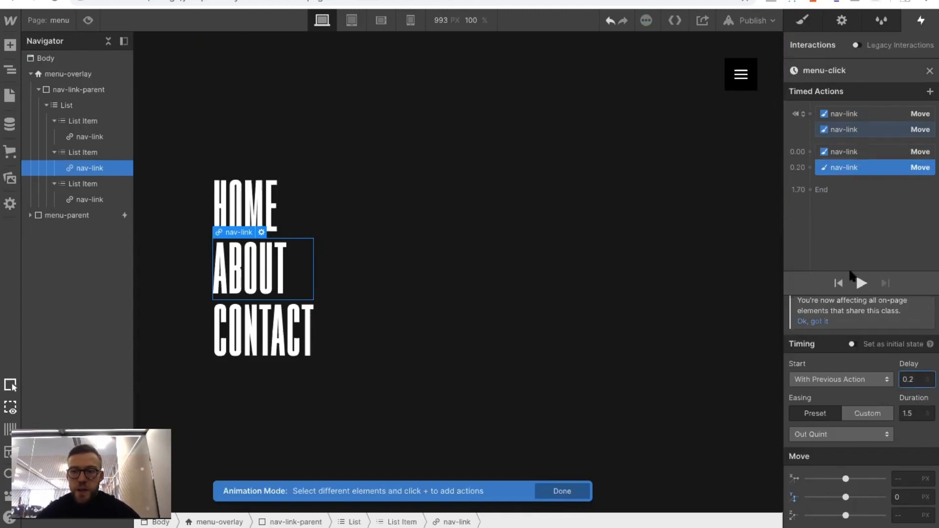
Duplicate both of the ABOUT nav-link's Move actions
{"action": "right_click", "coordinate": [841, 169]}
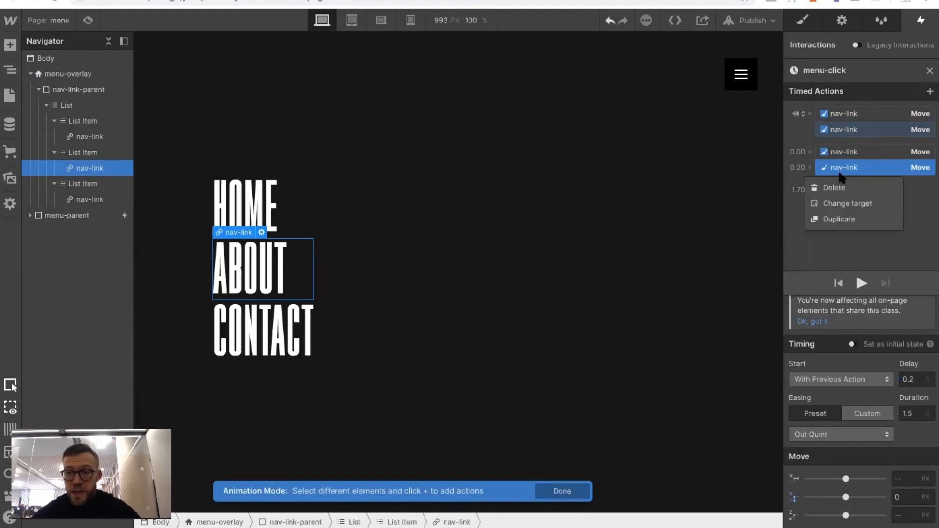
{"action": "left_click", "coordinate": [837, 211]}
{"action": "right_click", "coordinate": [836, 130]}
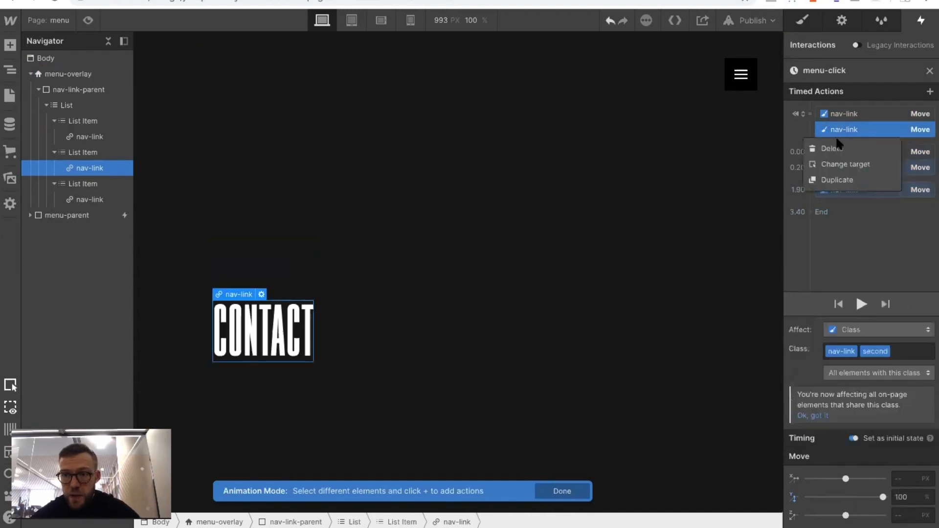
{"action": "left_click", "coordinate": [839, 180]}
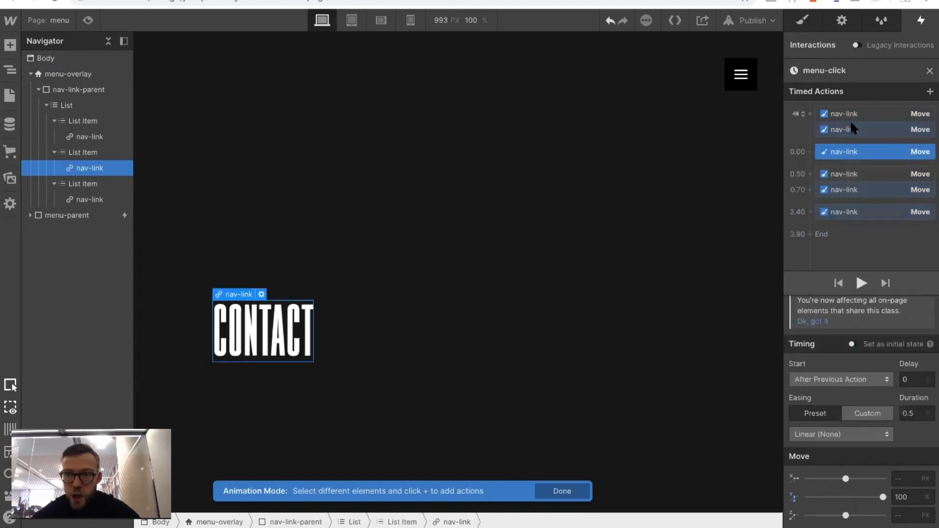
Change the target of the two newly duplicated Move actions to the CONTACT nav-link
{"action": "left_click", "coordinate": [840, 211]}
{"action": "left_click", "coordinate": [826, 147], "text": "shift"}
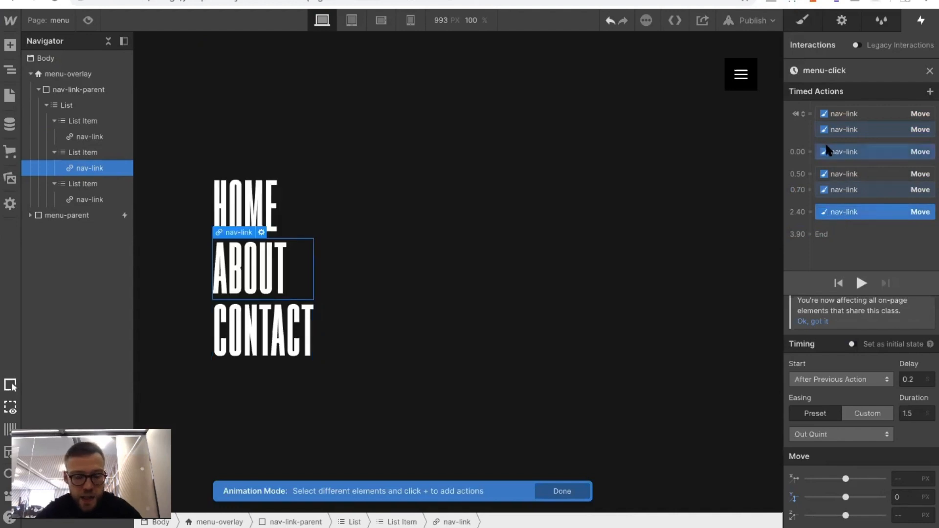
{"action": "right_click", "coordinate": [826, 145]}
{"action": "left_click", "coordinate": [854, 177]}
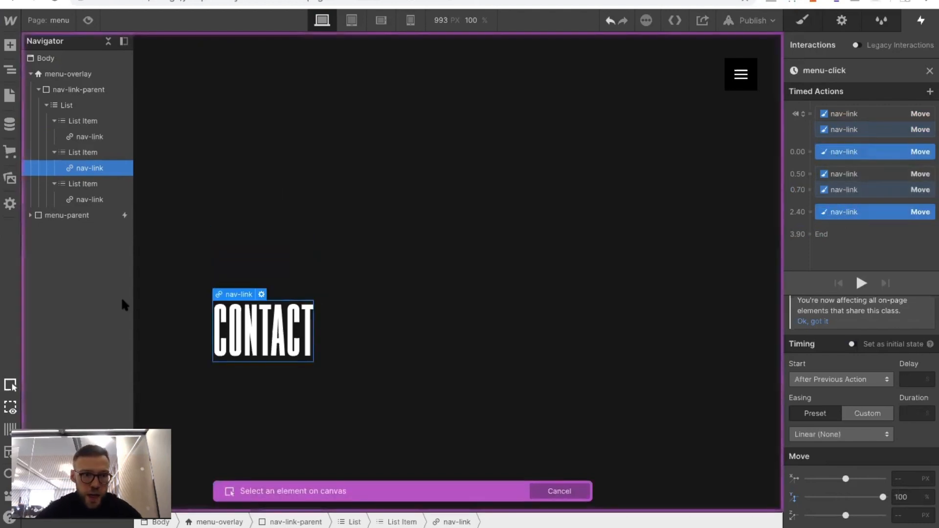
{"action": "left_click", "coordinate": [89, 196]}
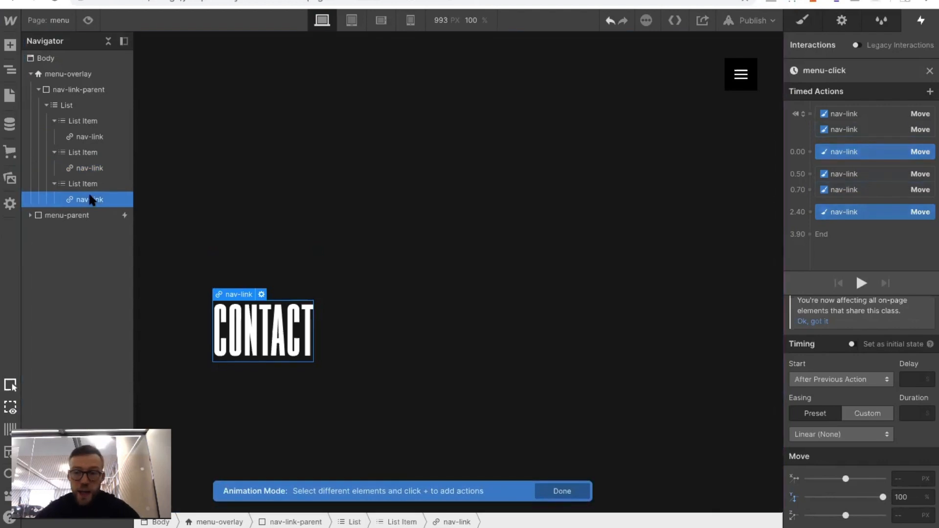
{"action": "right_click", "coordinate": [830, 147]}
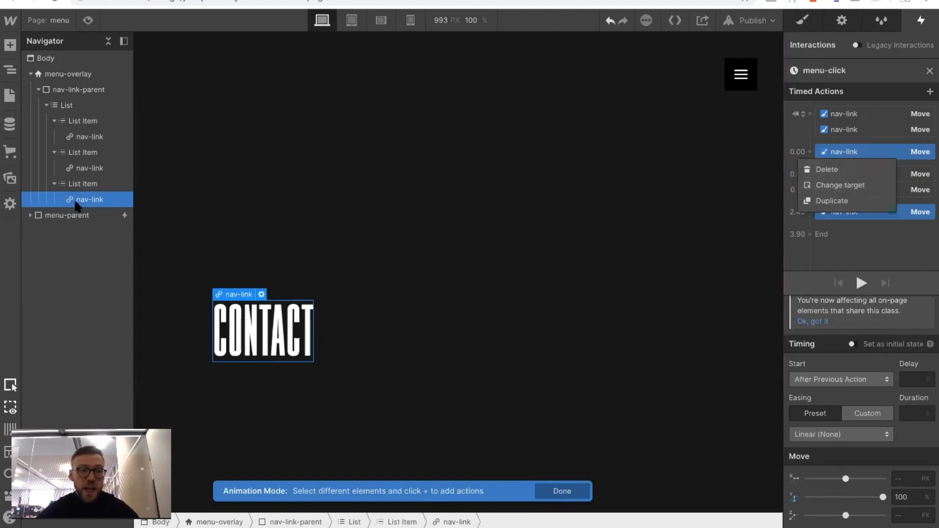
{"action": "left_click", "coordinate": [75, 201]}
{"action": "left_click", "coordinate": [838, 160]}
Move the CONTACT link's first Move action into the initial-state group and its second alongside the other timed moves
{"action": "left_click", "coordinate": [837, 154]}
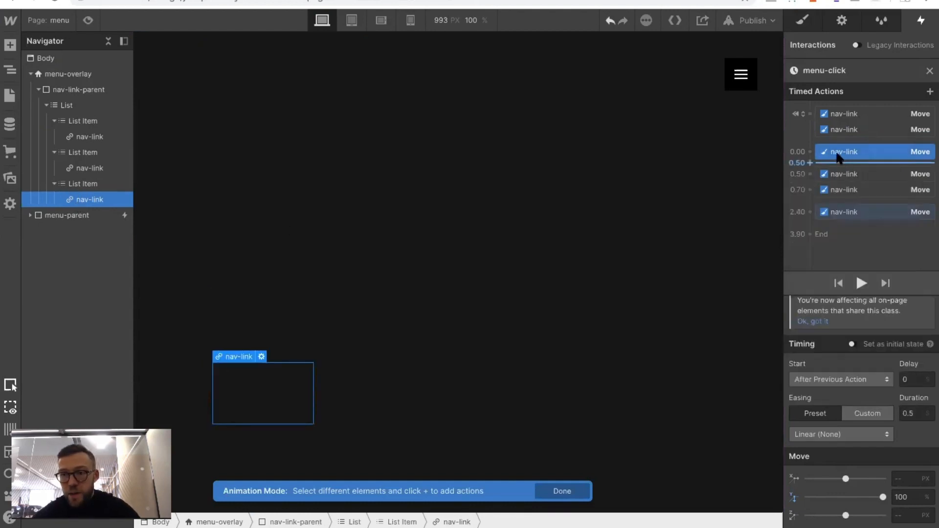
{"action": "left_click", "coordinate": [837, 130]}
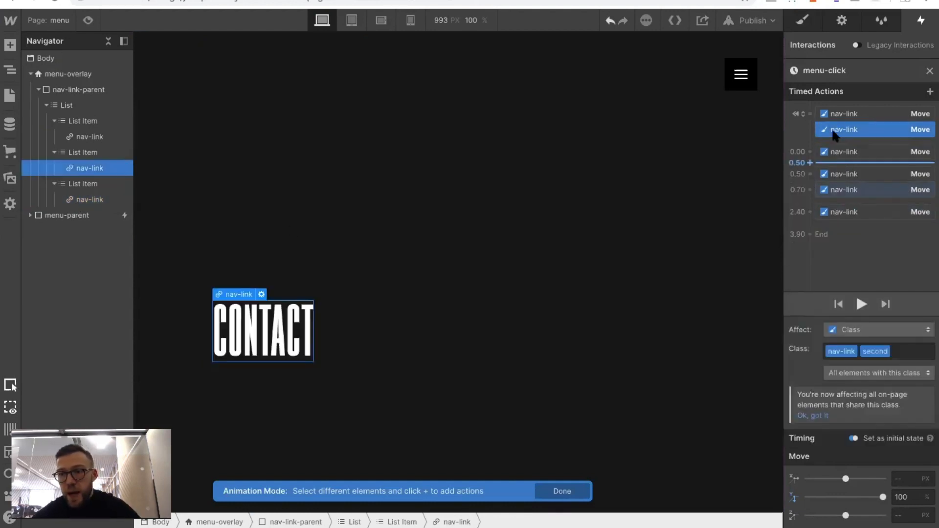
{"action": "left_click_drag", "start_coordinate": [839, 153], "coordinate": [838, 128]}
{"action": "left_click_drag", "start_coordinate": [838, 205], "coordinate": [844, 184]}
Set the CONTACT link's closing Move action delay to 0.4 s and preview the staggered animation
{"action": "left_click", "coordinate": [916, 380]}
{"action": "type", "text": "4"}
{"action": "left_click", "coordinate": [861, 284]}
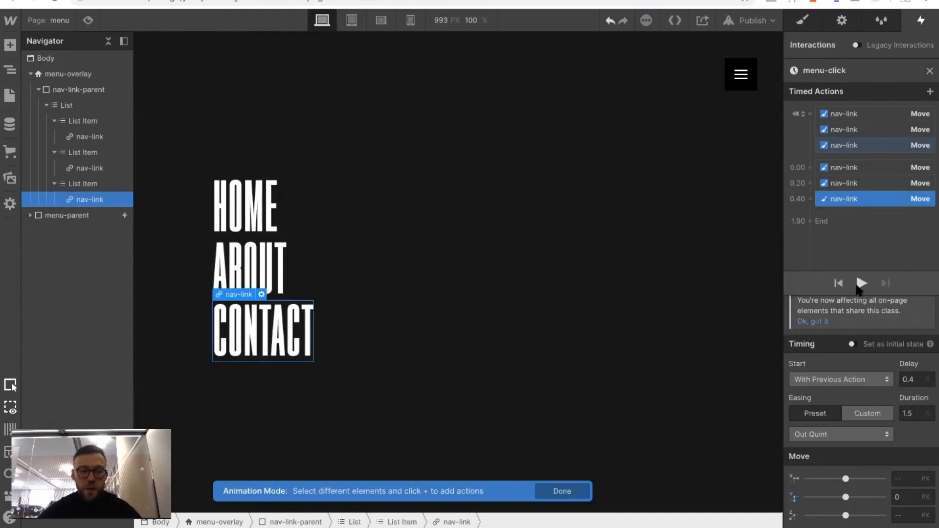
{"action": "left_click", "coordinate": [859, 287]}
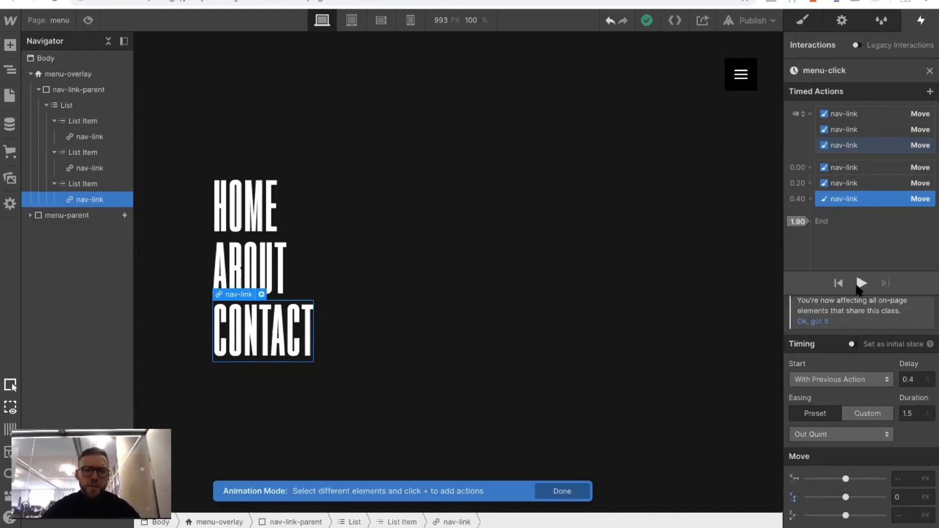
Anchor the fixed menu-overlay to the bottom of the page, keeping 0% offsets on the bottom and both sides
{"action": "left_click", "coordinate": [60, 76]}
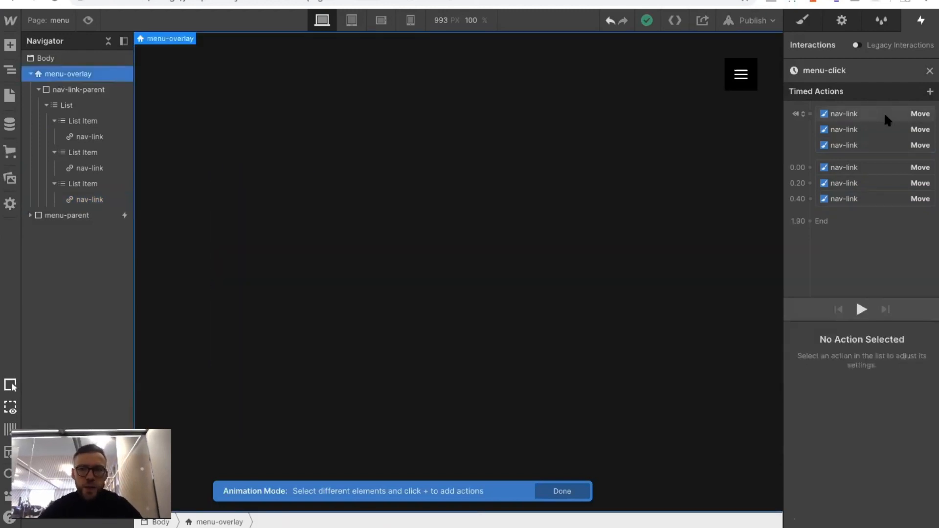
{"action": "left_click", "coordinate": [794, 28]}
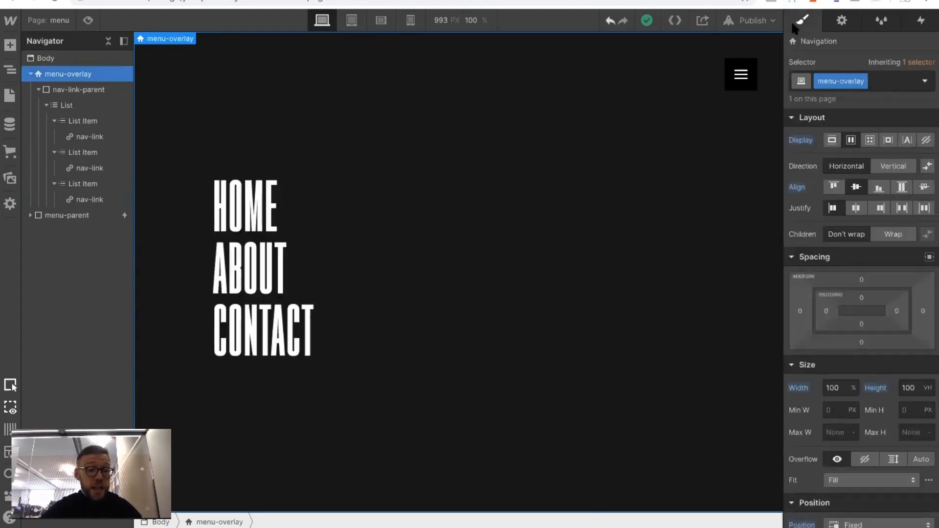
{"action": "scroll", "coordinate": [910, 166], "scroll_direction": "down", "scroll_amount": 5}
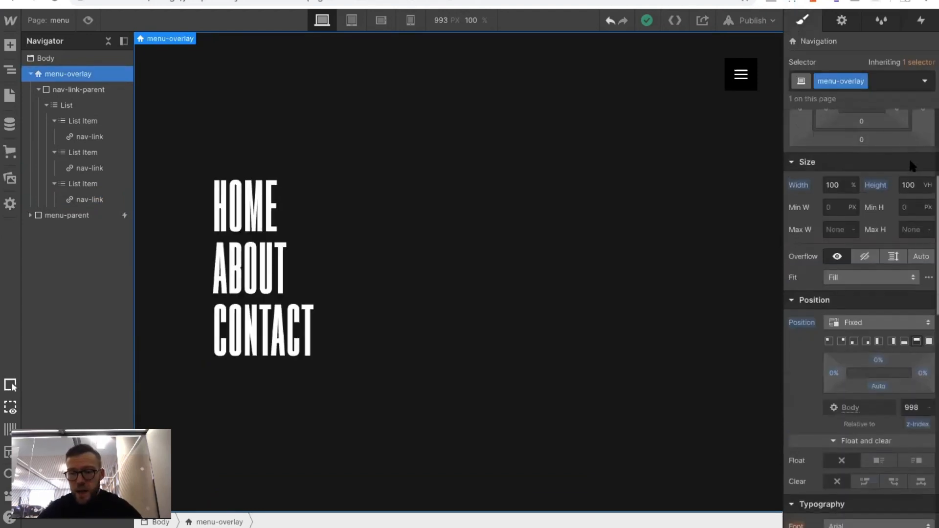
{"action": "left_click", "coordinate": [904, 284]}
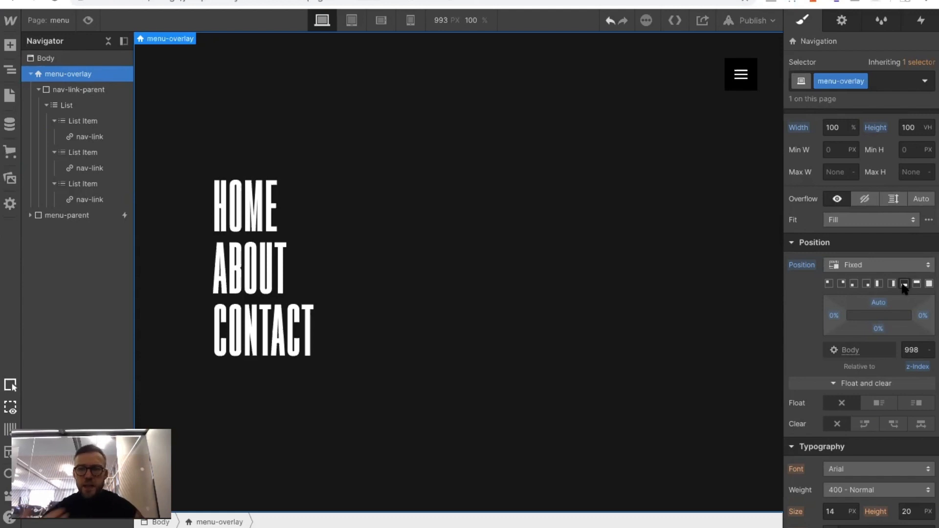
Reopen the hamburger button's menu-click animation and add a Size action for menu-overlay to the initial-state group
{"action": "left_click", "coordinate": [749, 78]}
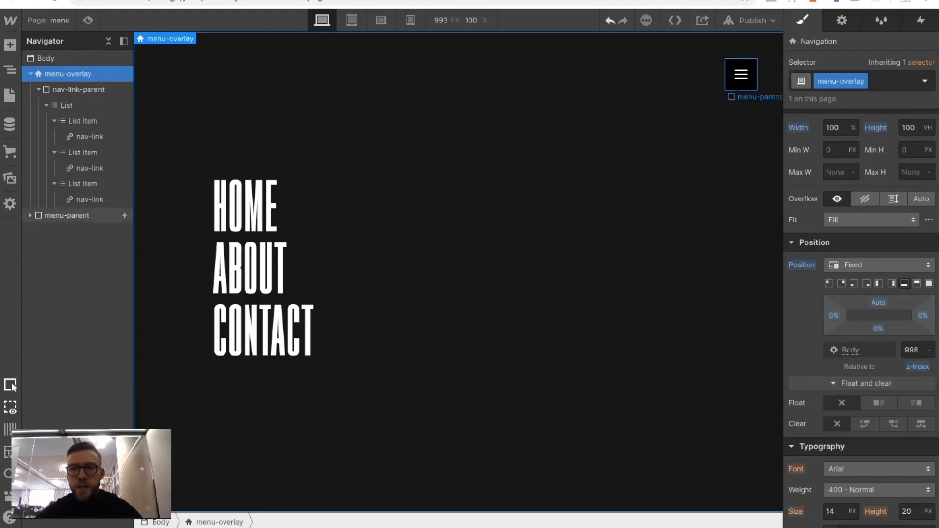
{"action": "left_click", "coordinate": [914, 22]}
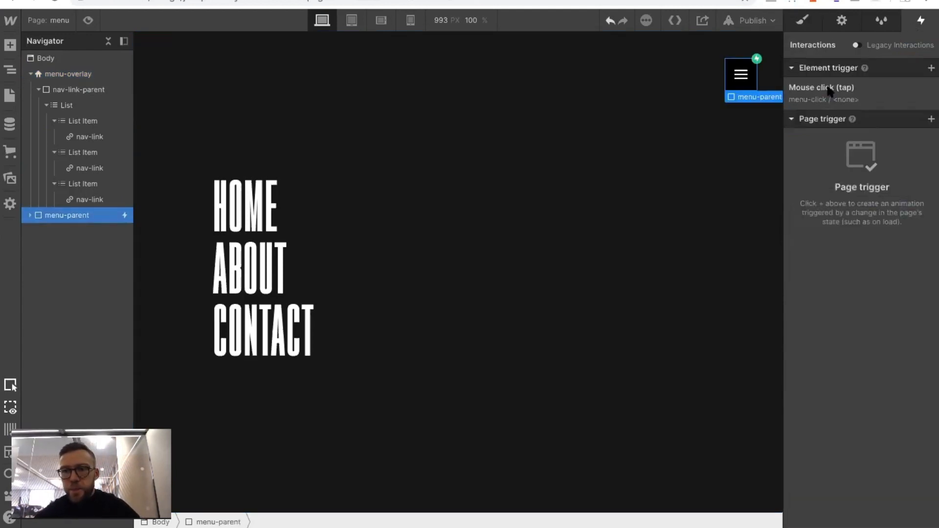
{"action": "left_click", "coordinate": [831, 90]}
{"action": "left_click", "coordinate": [835, 439]}
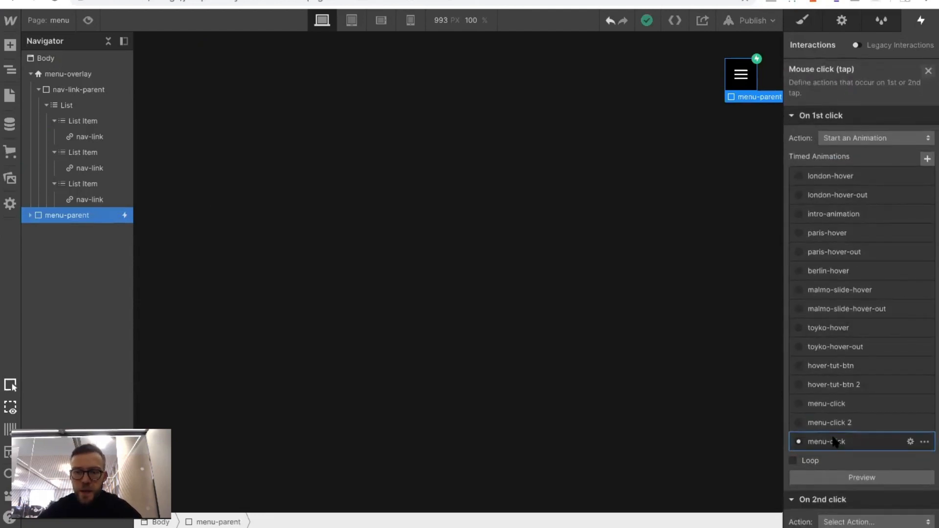
{"action": "left_click", "coordinate": [52, 75]}
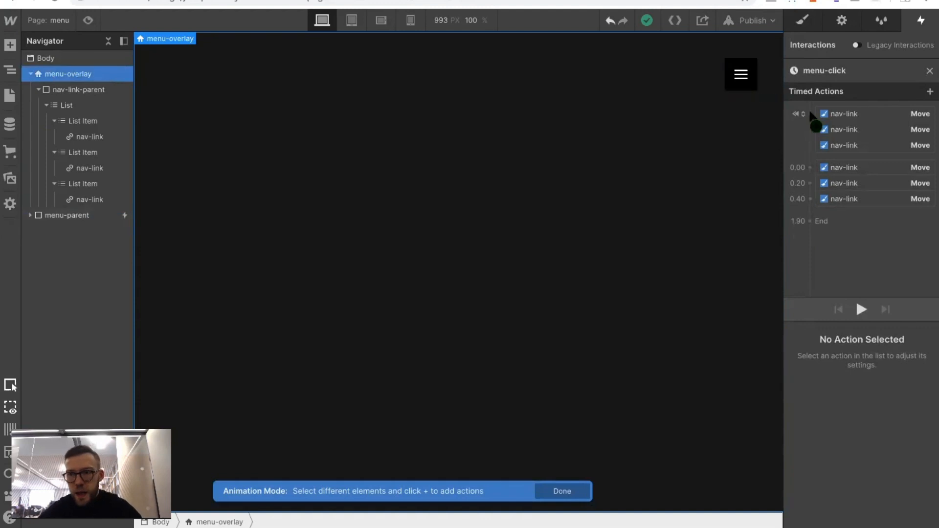
{"action": "left_click", "coordinate": [809, 114]}
{"action": "left_click", "coordinate": [805, 334]}
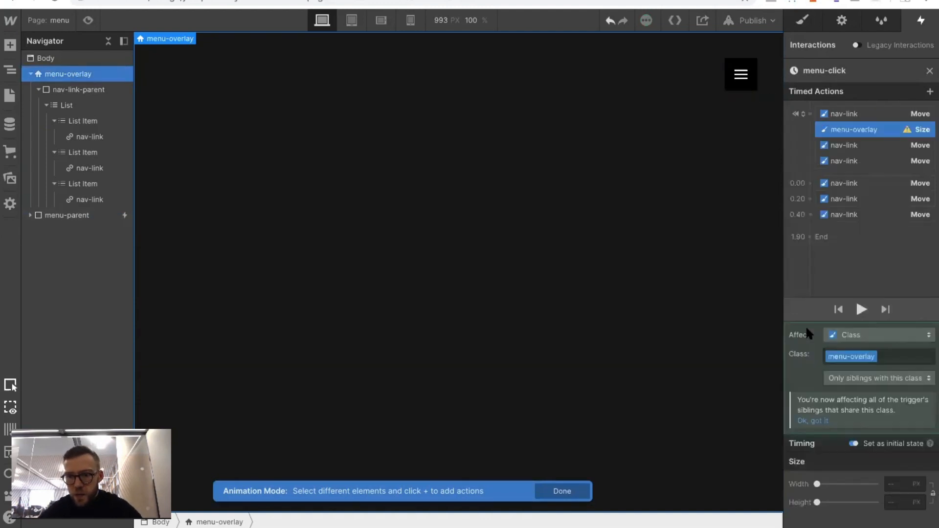
Set the menu-overlay's initial size to 100% width and 0 VH height
{"action": "left_click", "coordinate": [904, 484]}
{"action": "type", "text": "1"}
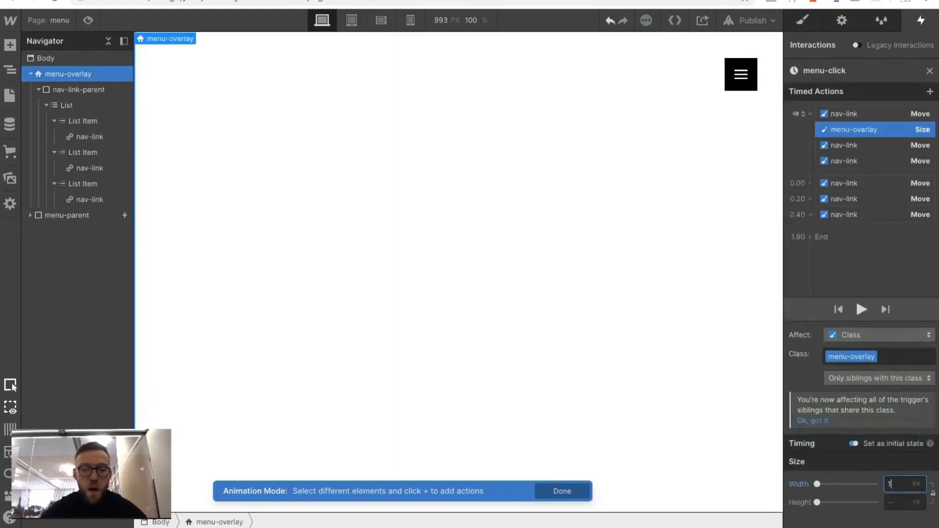
{"action": "type", "text": "00%"}
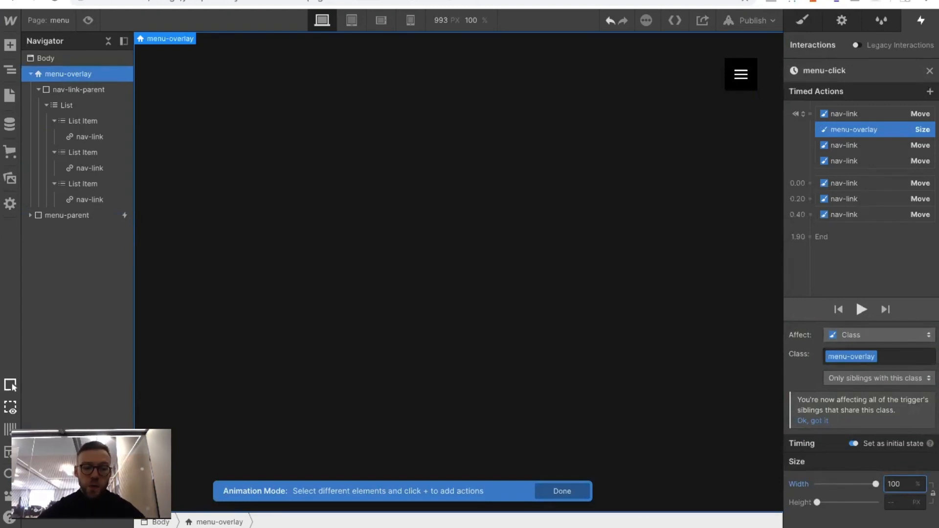
{"action": "key", "text": "BackSpace"}
{"action": "key", "text": "BackSpace"}
{"action": "key", "text": "BackSpace"}
{"action": "left_click", "coordinate": [889, 502]}
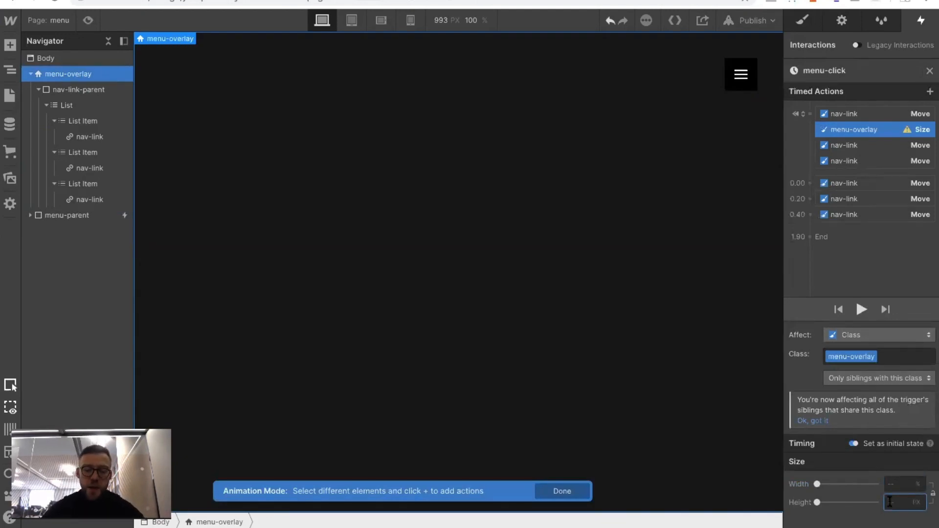
{"action": "left_click", "coordinate": [890, 484]}
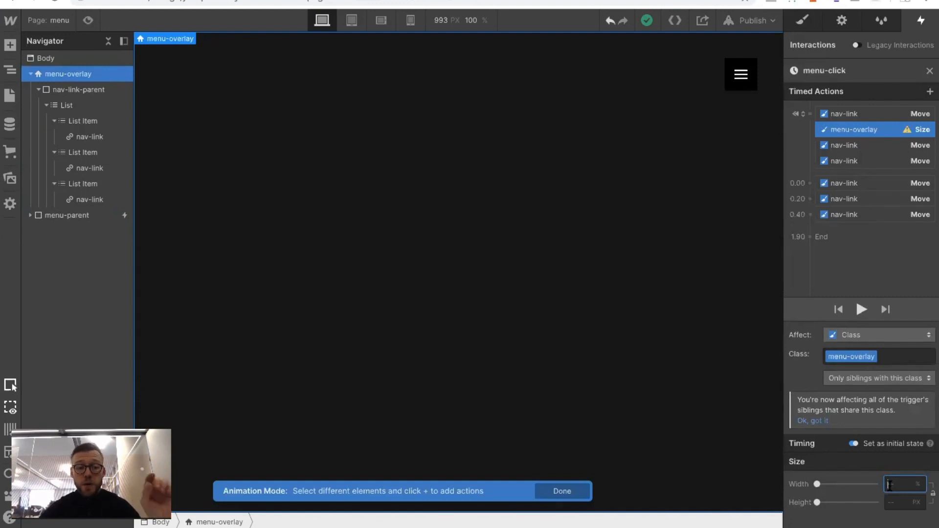
{"action": "type", "text": "100"}
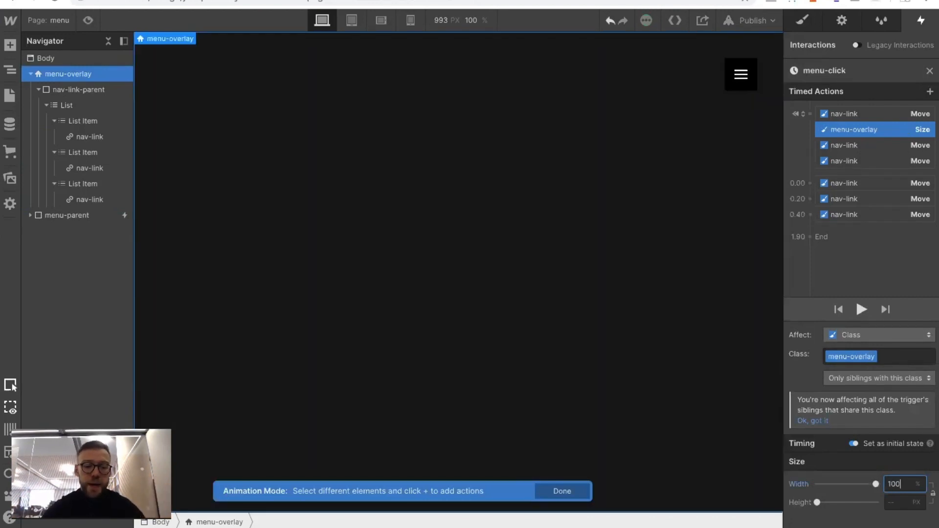
{"action": "key", "text": "Tab"}
{"action": "type", "text": "0vh"}
{"action": "key", "text": "Return"}
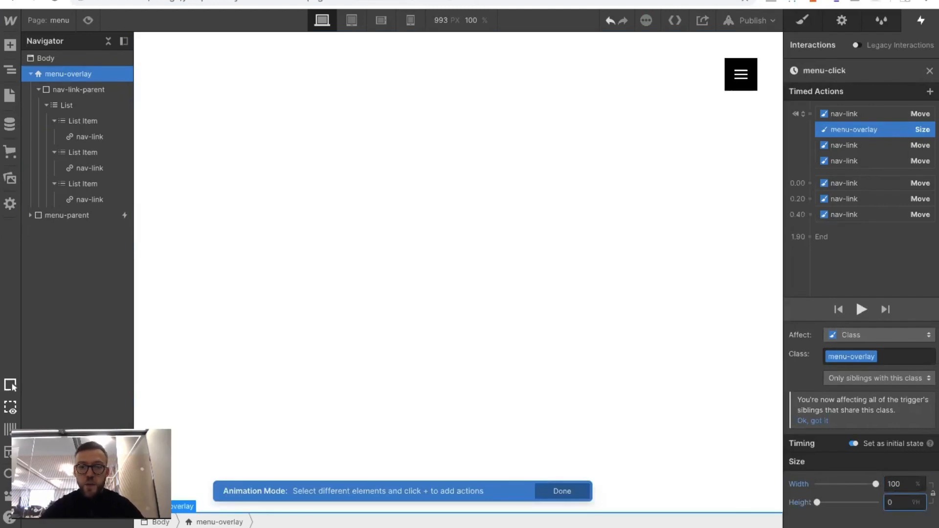
Add a timed Size action at 0.00 s for menu-overlay with 100% width and 100 VH height
{"action": "left_click", "coordinate": [810, 183]}
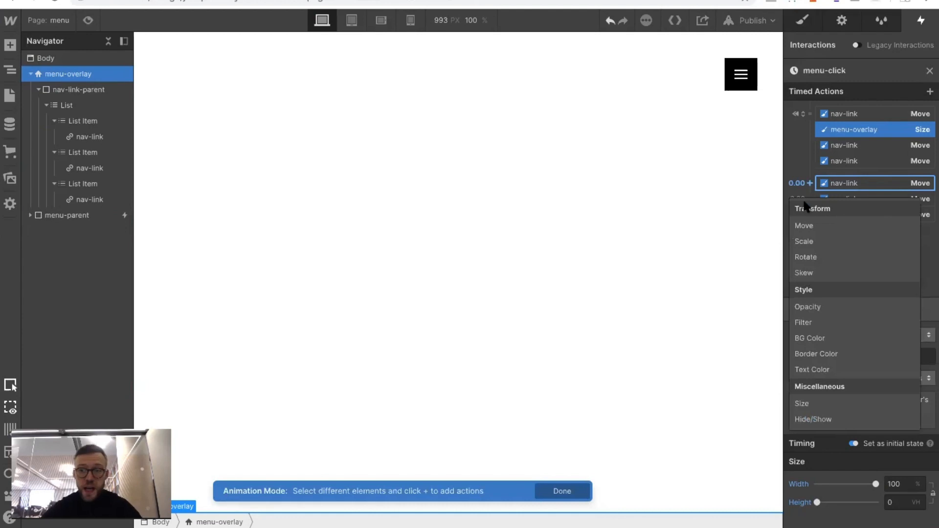
{"action": "left_click", "coordinate": [802, 399]}
{"action": "scroll", "coordinate": [860, 411], "scroll_direction": "down", "scroll_amount": 1}
{"action": "left_click", "coordinate": [886, 500]}
{"action": "type", "text": "100%"}
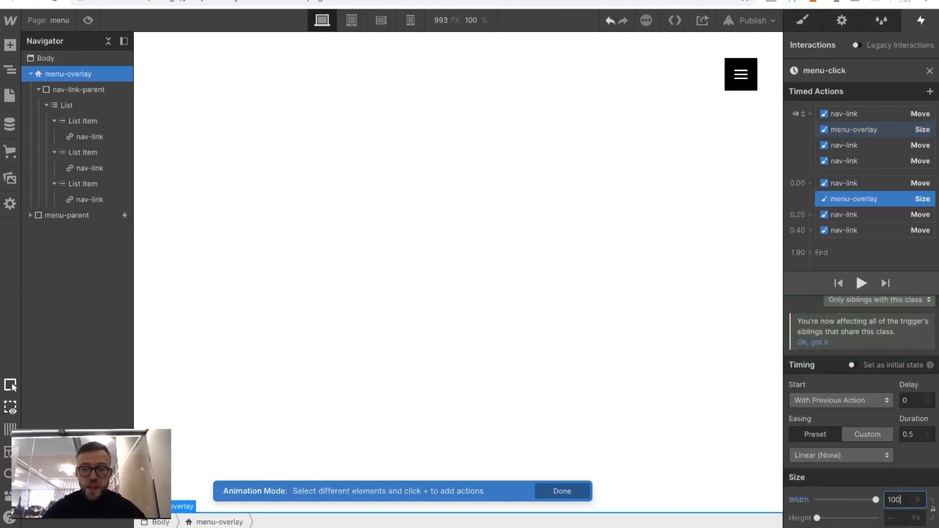
{"action": "key", "text": "Tab"}
{"action": "type", "text": "100vh"}
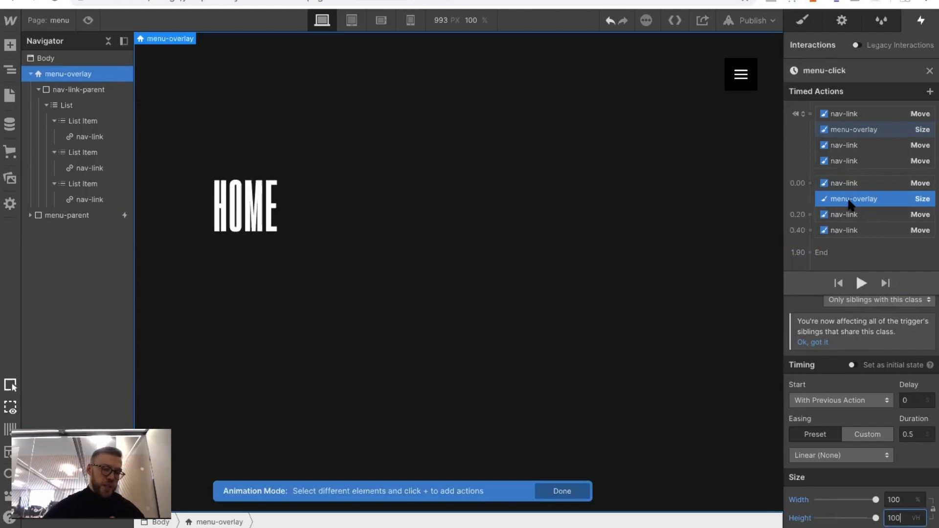
Give the menu-overlay's timed Size action Out Quint easing and a 1.5 s duration
{"action": "left_click", "coordinate": [910, 435]}
{"action": "left_click", "coordinate": [827, 456]}
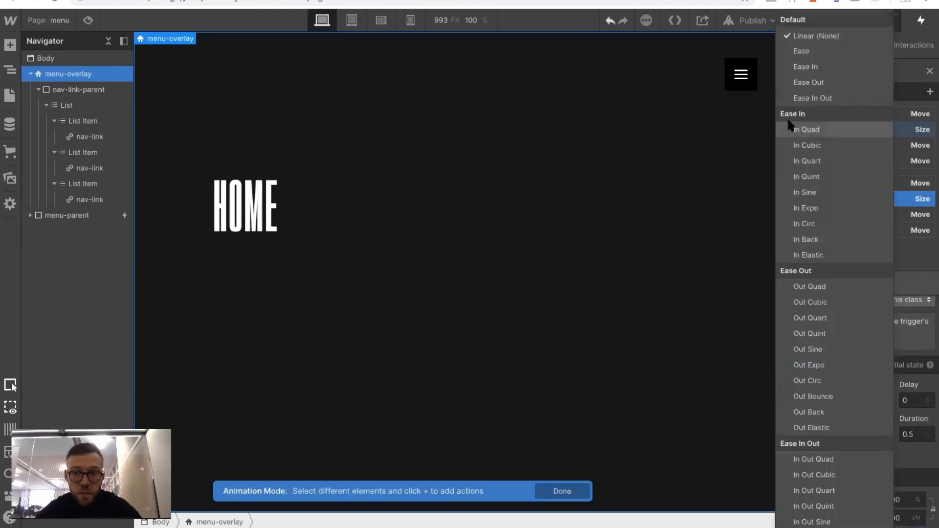
{"action": "left_click", "coordinate": [808, 333]}
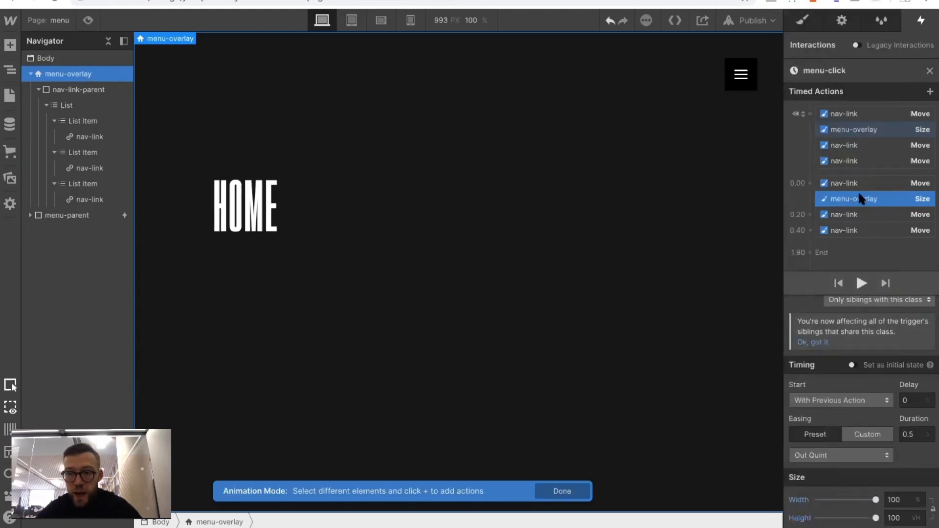
{"action": "left_click", "coordinate": [908, 434]}
{"action": "type", "text": "1"}
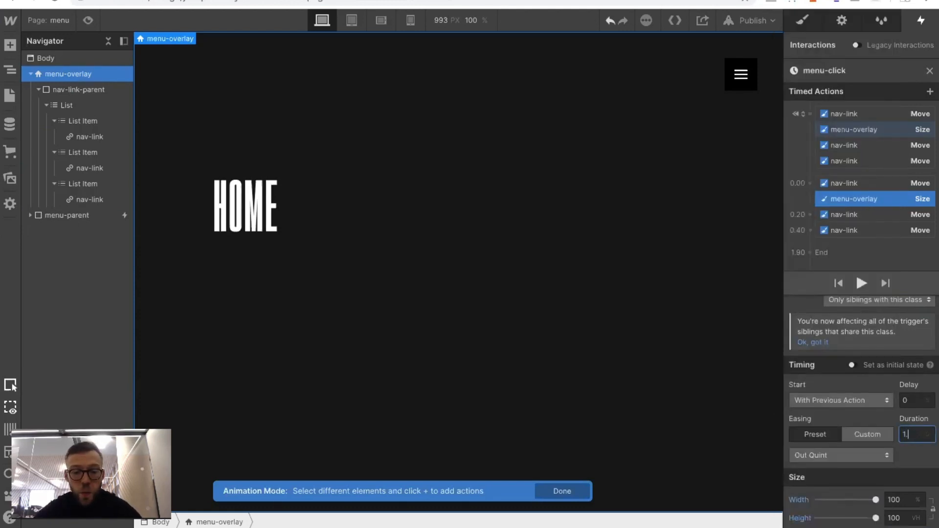
{"action": "type", "text": ".5"}
Set the timed Move delays to 0.8 s for CONTACT, 0.6 s for ABOUT and 0.4 s for HOME, and play the animation
{"action": "left_click", "coordinate": [836, 226]}
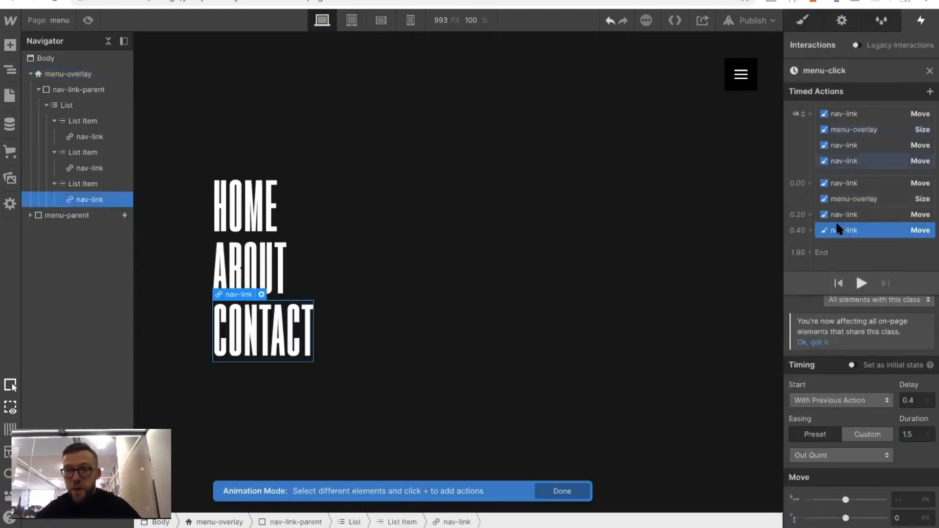
{"action": "left_click", "coordinate": [915, 400]}
{"action": "type", "text": "0."}
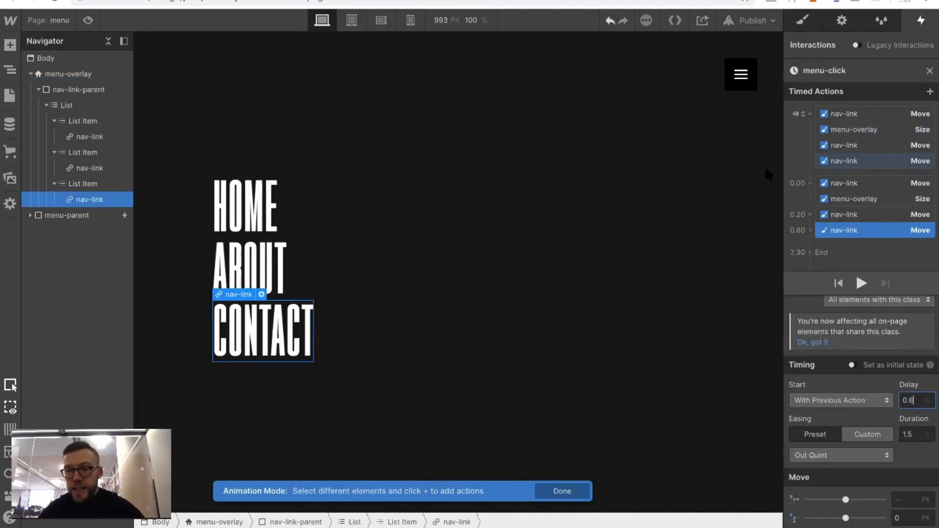
{"action": "left_click", "coordinate": [832, 215]}
{"action": "left_click", "coordinate": [915, 400]}
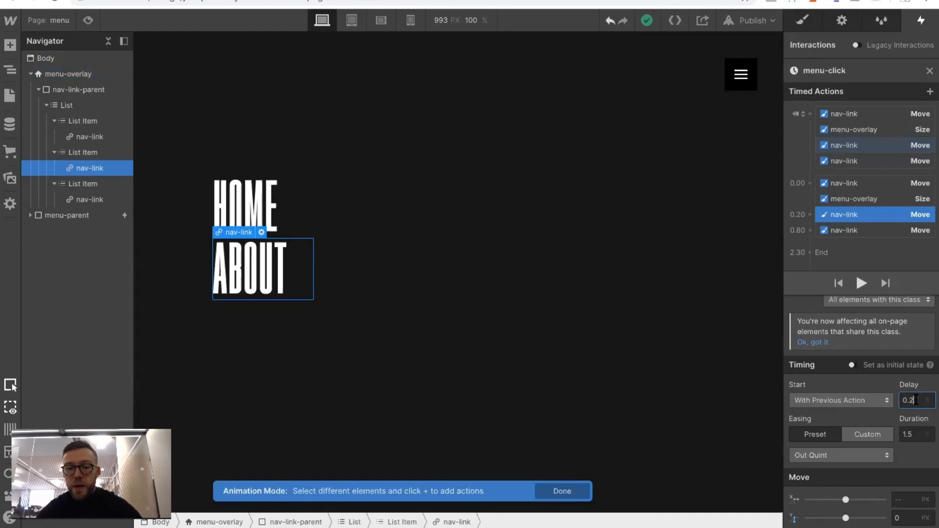
{"action": "left_click", "coordinate": [831, 182]}
{"action": "left_click", "coordinate": [914, 399]}
{"action": "type", "text": ".4"}
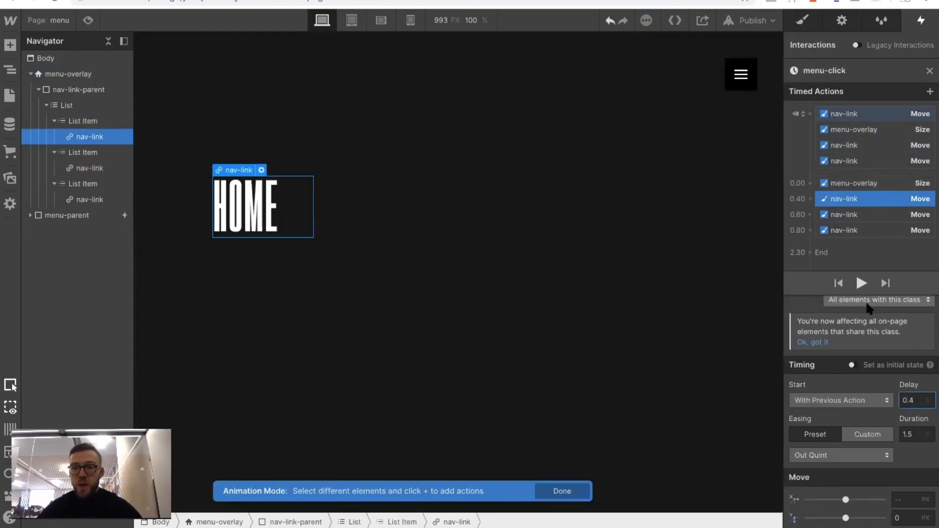
{"action": "left_click", "coordinate": [861, 283]}
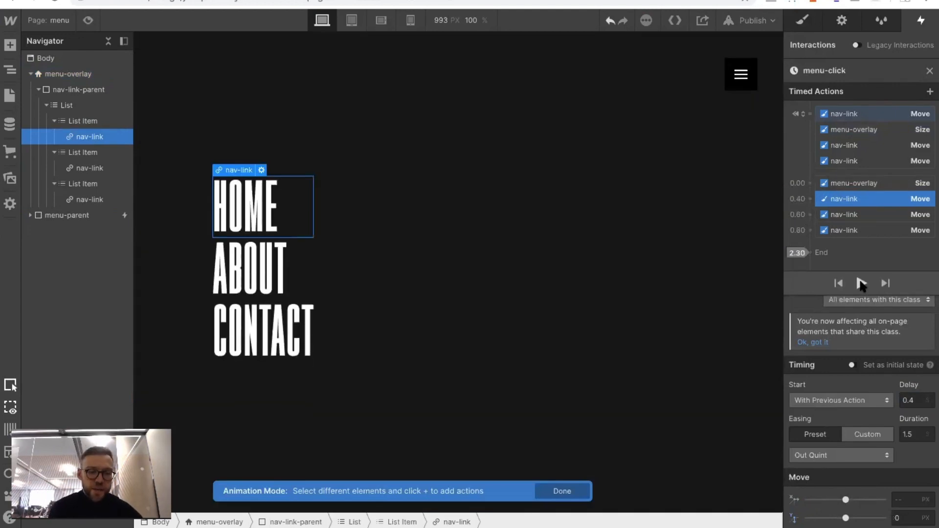
Test the menu-click animation in the page preview by opening the menu with the hamburger button
{"action": "left_click", "coordinate": [88, 20]}
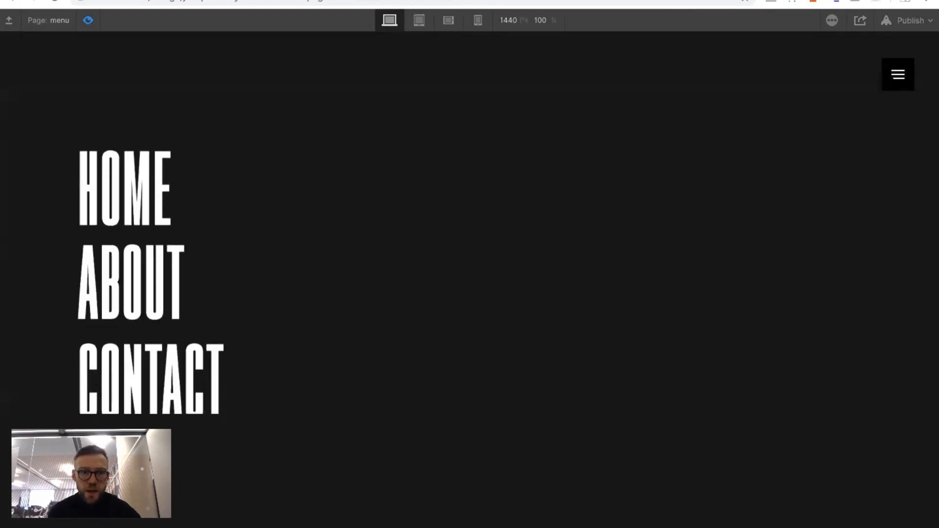
{"action": "left_click", "coordinate": [87, 20]}
{"action": "left_click", "coordinate": [88, 20]}
{"action": "left_click", "coordinate": [89, 21]}
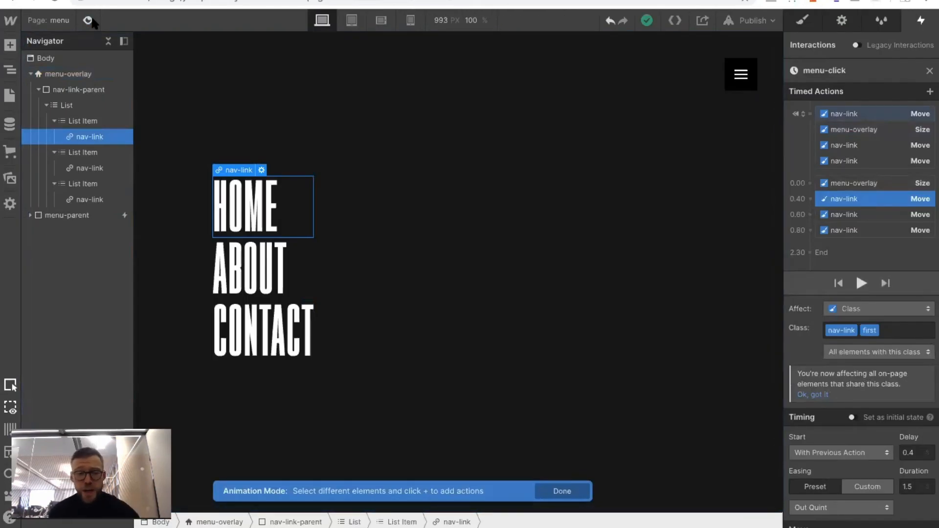
{"action": "left_click", "coordinate": [88, 20]}
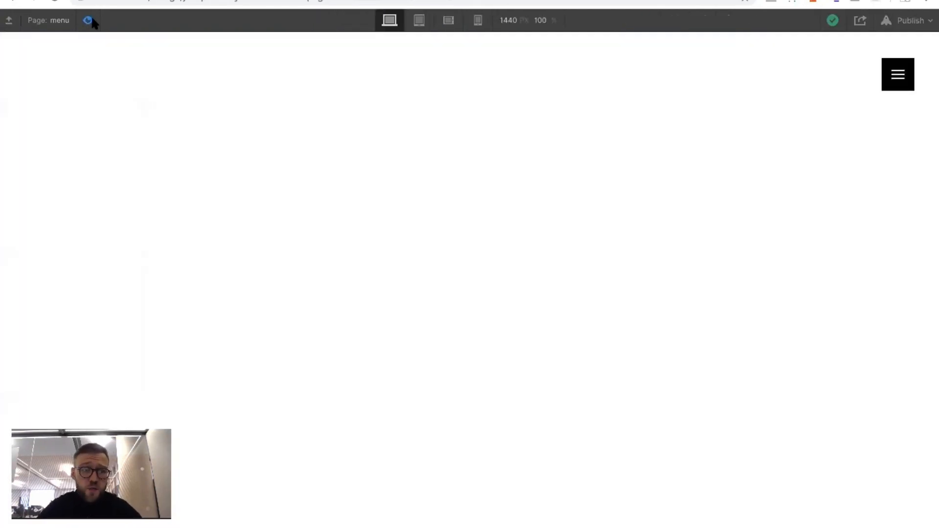
{"action": "left_click", "coordinate": [899, 88]}
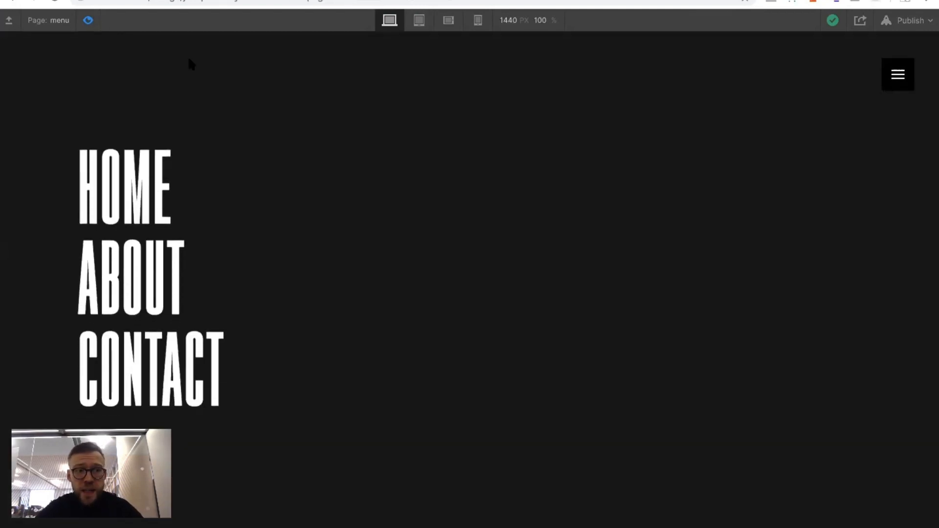
{"action": "left_click", "coordinate": [88, 20]}
Set the timed Move delays to 1 s for CONTACT, 0.8 s for ABOUT and 0.6 s for HOME, and check them in preview
{"action": "left_click", "coordinate": [916, 451]}
{"action": "key", "text": "BackSpace"}
{"action": "type", "text": "1"}
{"action": "left_click", "coordinate": [851, 214]}
{"action": "left_click", "coordinate": [918, 452]}
{"action": "key", "text": "BackSpace"}
{"action": "type", "text": "8"}
{"action": "left_click", "coordinate": [826, 196]}
{"action": "left_click", "coordinate": [913, 451]}
{"action": "key", "text": "BackSpace"}
{"action": "type", "text": "6"}
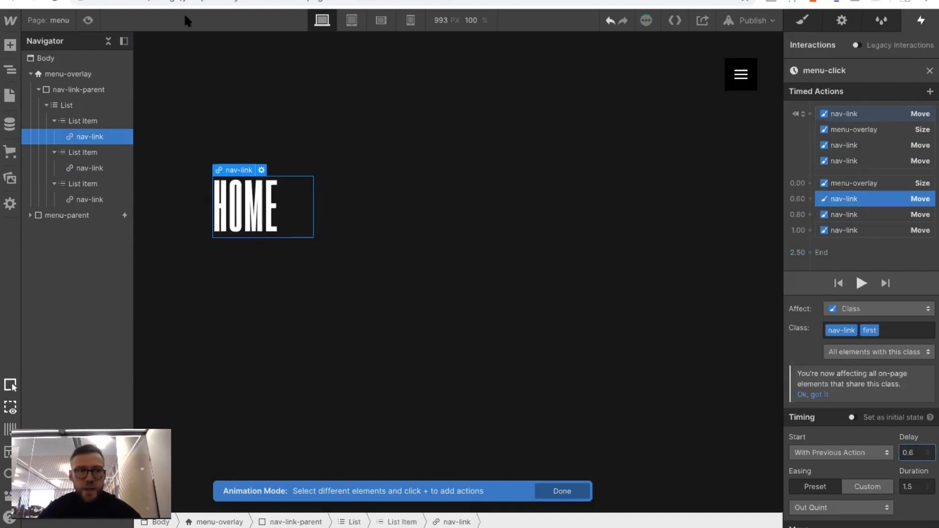
{"action": "left_click", "coordinate": [92, 19]}
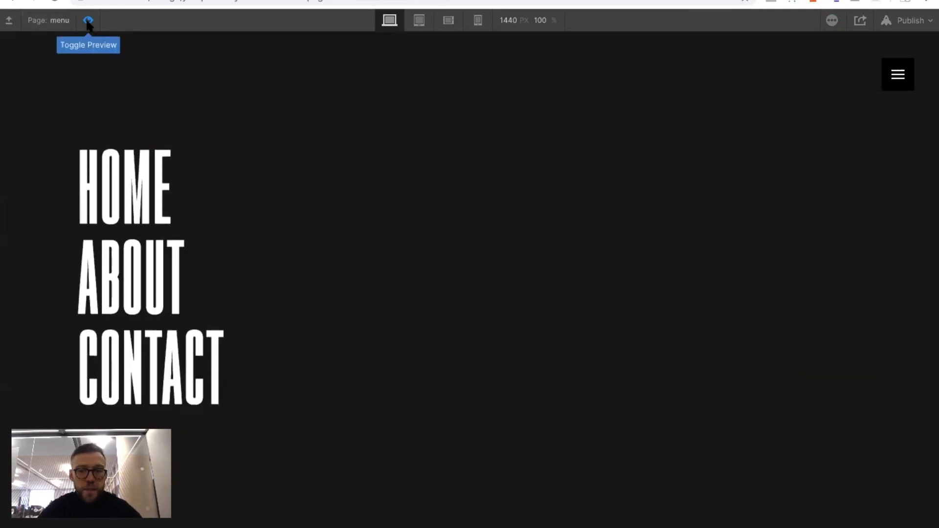
{"action": "left_click", "coordinate": [88, 22]}
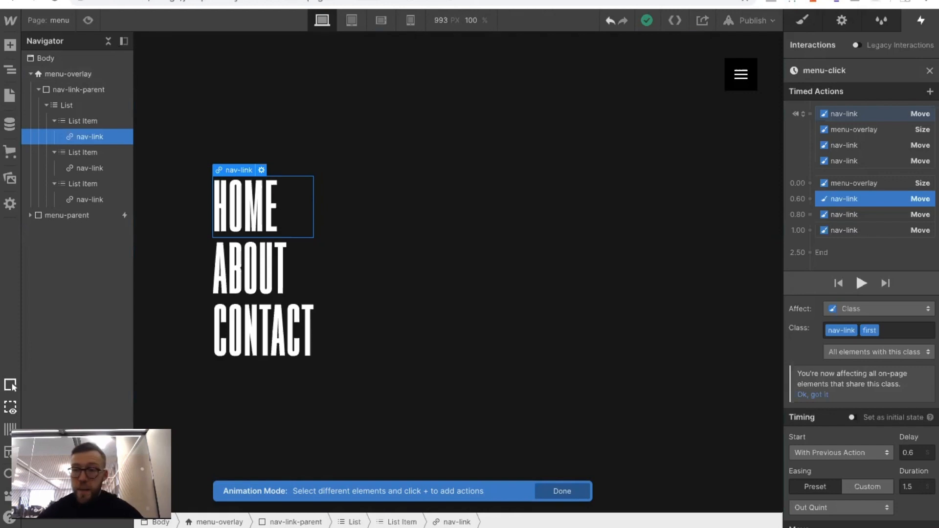
Set the HOME link's initial-state vertical Move to -100%
{"action": "left_click", "coordinate": [847, 112]}
{"action": "left_click", "coordinate": [893, 497]}
{"action": "type", "text": "-"}
{"action": "key", "text": "Return"}
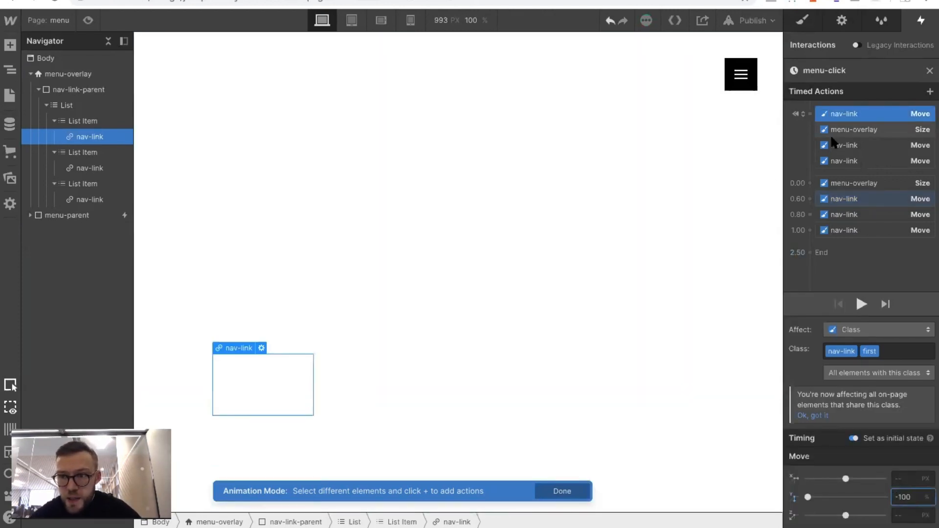
Set the initial-state vertical Move of the ABOUT and CONTACT links to -100%
{"action": "left_click", "coordinate": [835, 146]}
{"action": "type", "text": "-"}
{"action": "left_click", "coordinate": [844, 145]}
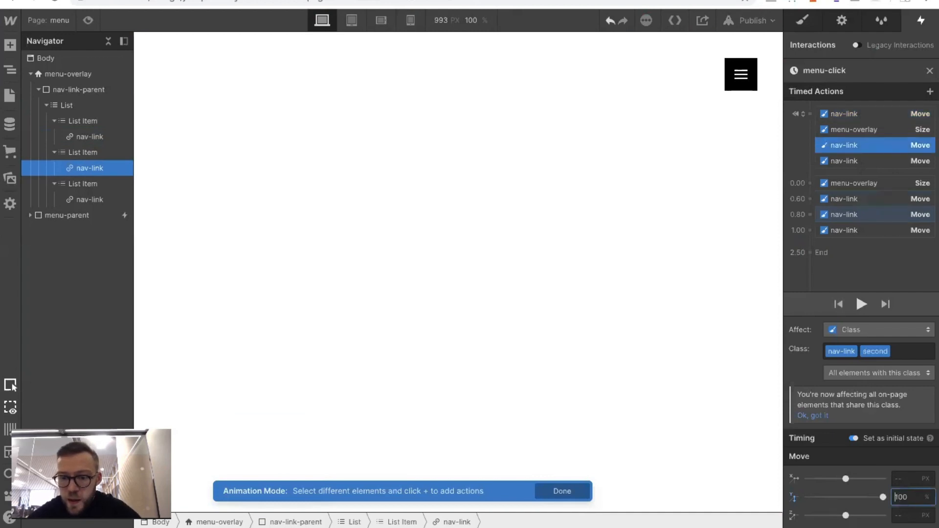
{"action": "left_click", "coordinate": [832, 161]}
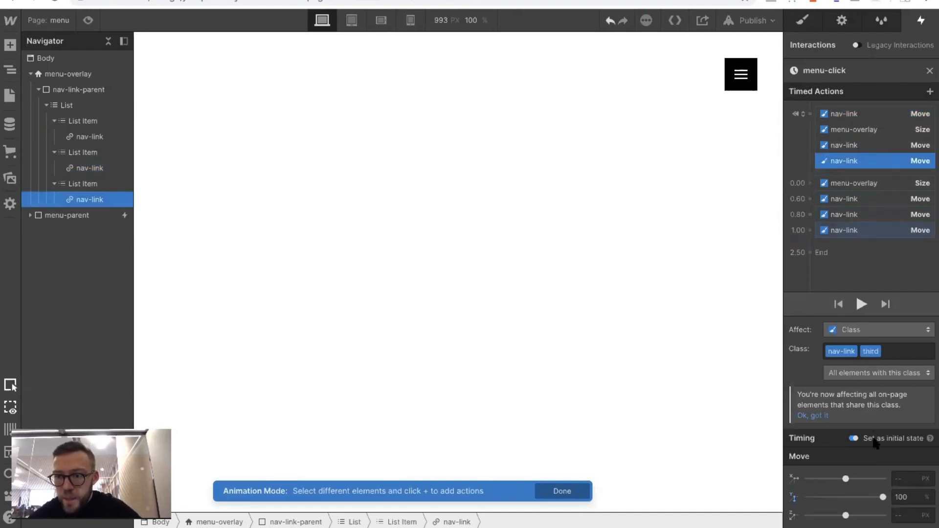
{"action": "left_click", "coordinate": [906, 514]}
{"action": "left_click", "coordinate": [901, 497]}
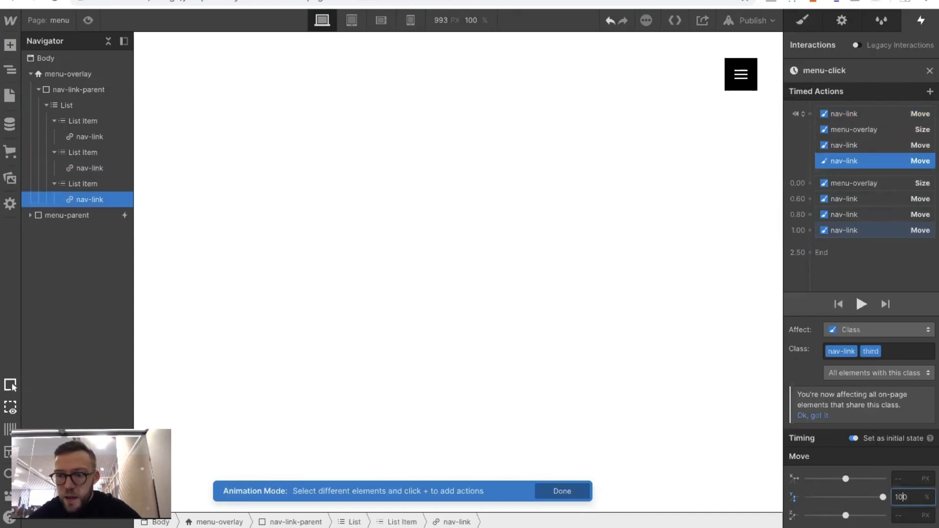
{"action": "type", "text": "-"}
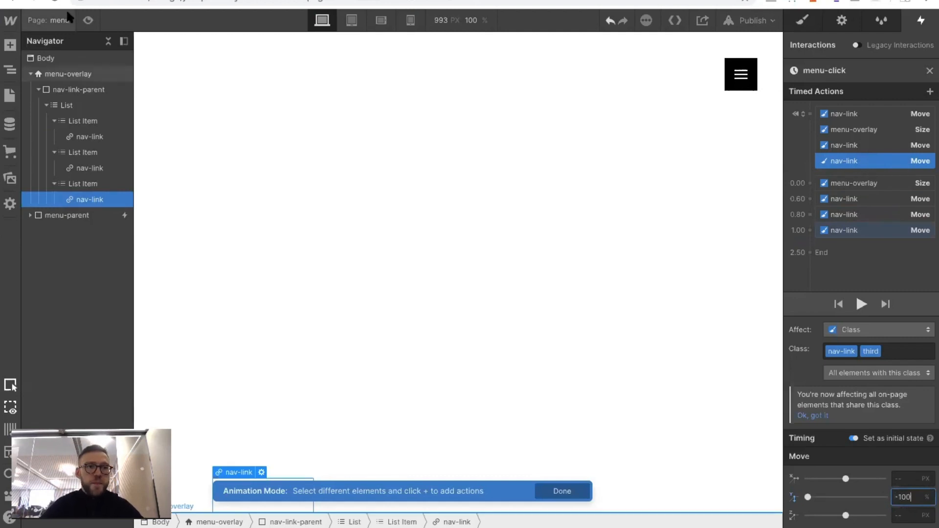
Test the links' reveal from above in the page preview, opening the menu twice with the hamburger button
{"action": "left_click", "coordinate": [89, 22]}
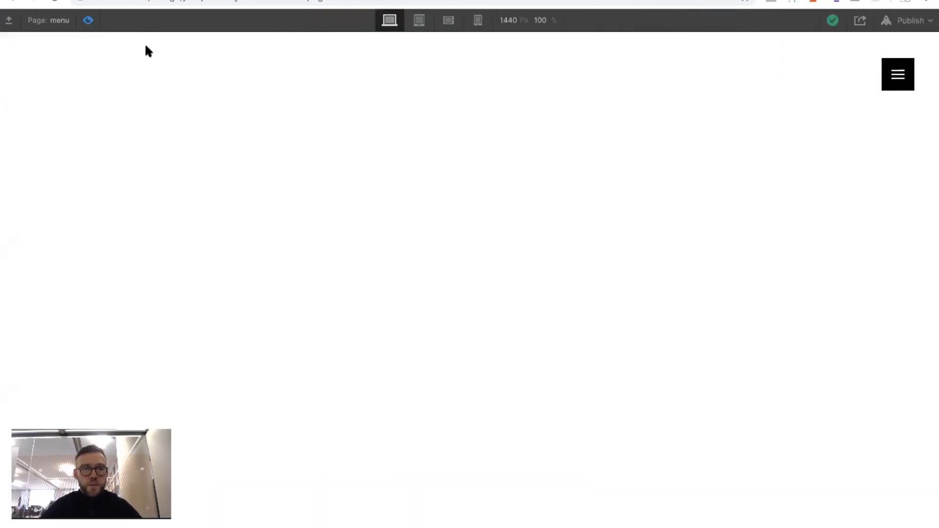
{"action": "left_click", "coordinate": [907, 87]}
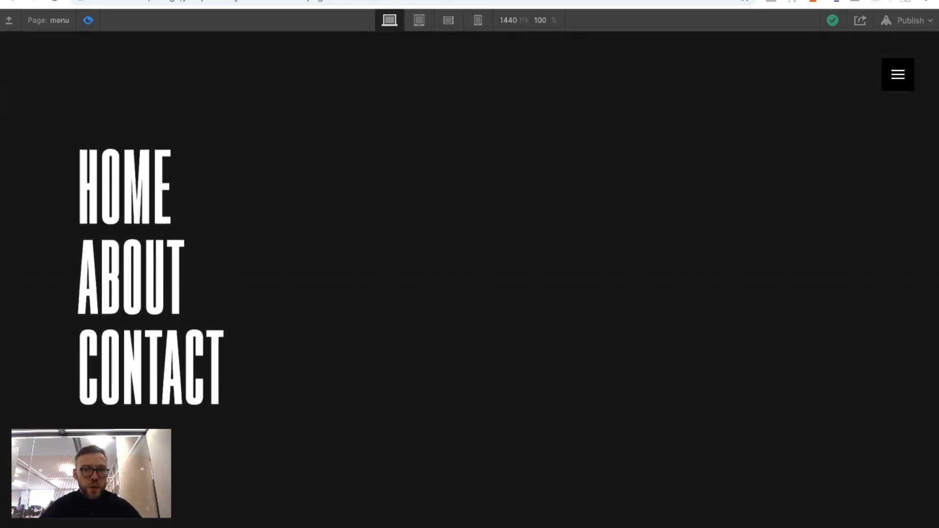
{"action": "left_click", "coordinate": [88, 21]}
{"action": "left_click", "coordinate": [88, 20]}
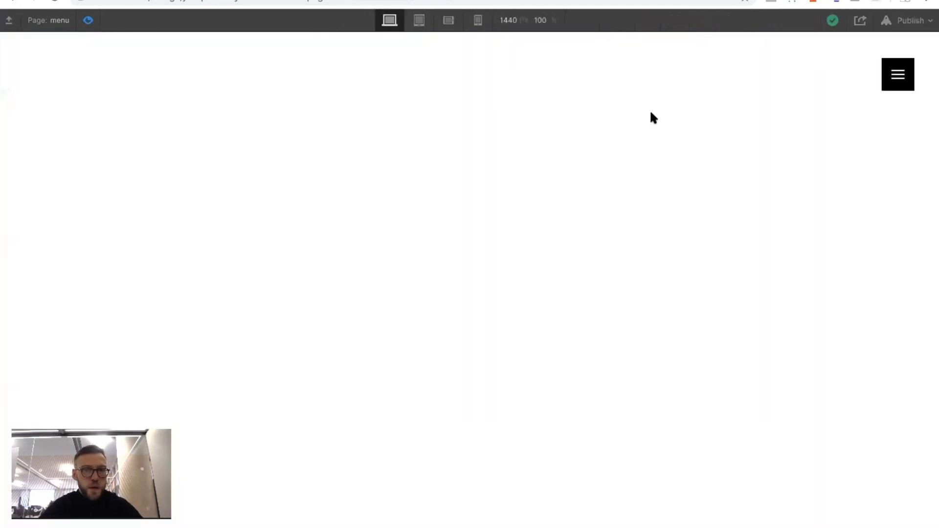
{"action": "left_click", "coordinate": [899, 78]}
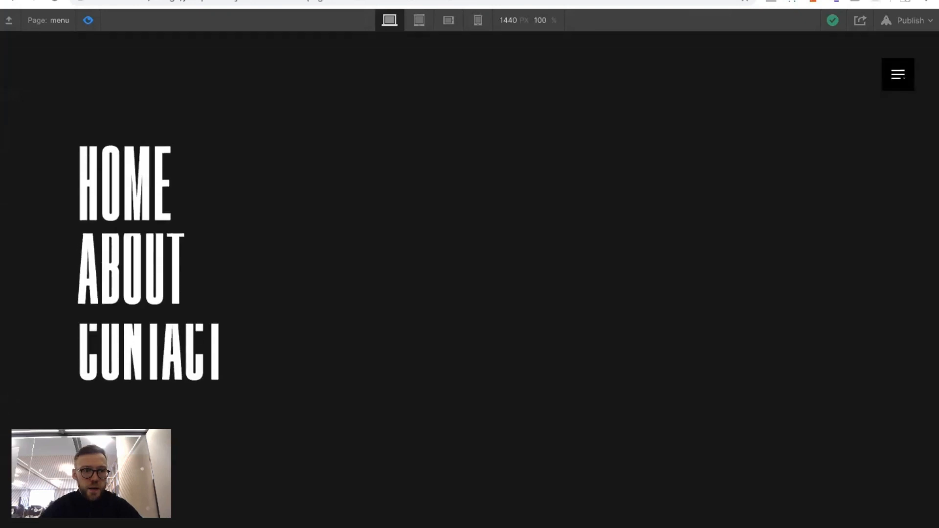
{"action": "left_click", "coordinate": [88, 21]}
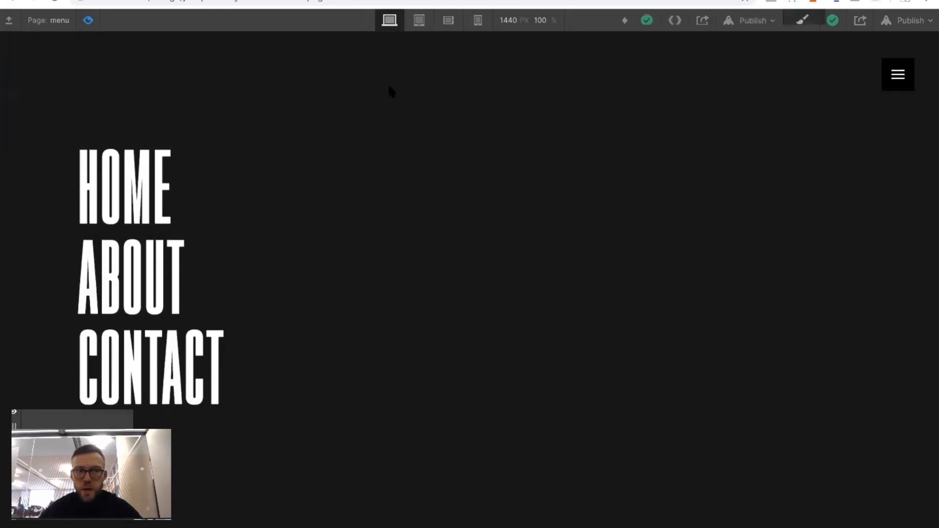
Set the duration of all three timed nav-link Move actions to 1 s and check the menu opening in preview
{"action": "left_click", "coordinate": [841, 229]}
{"action": "left_click", "coordinate": [837, 215], "text": "shift"}
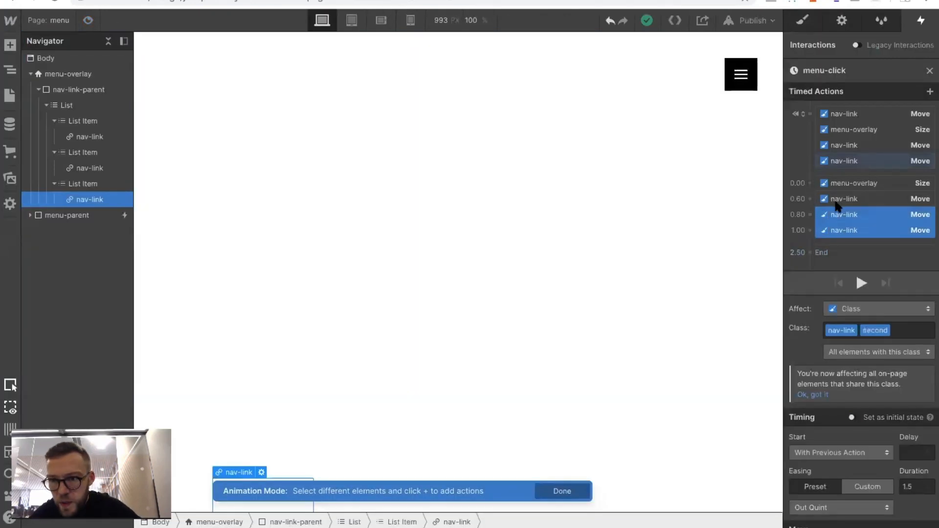
{"action": "left_click", "coordinate": [839, 199], "text": "shift"}
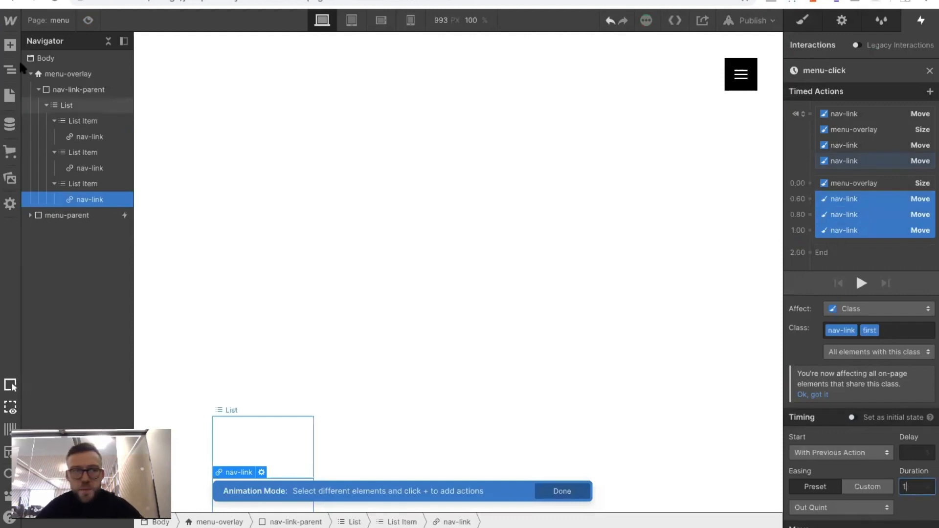
{"action": "left_click", "coordinate": [88, 21]}
{"action": "left_click", "coordinate": [898, 75]}
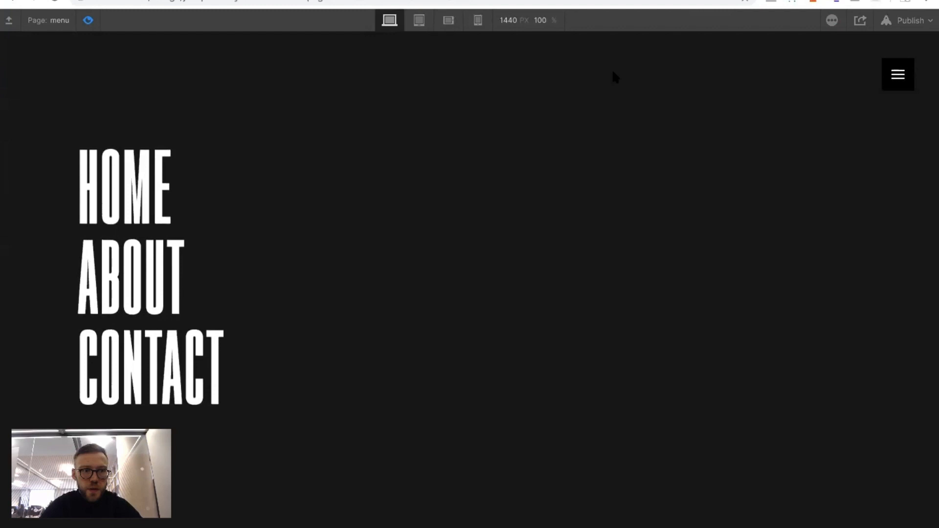
{"action": "left_click", "coordinate": [88, 21]}
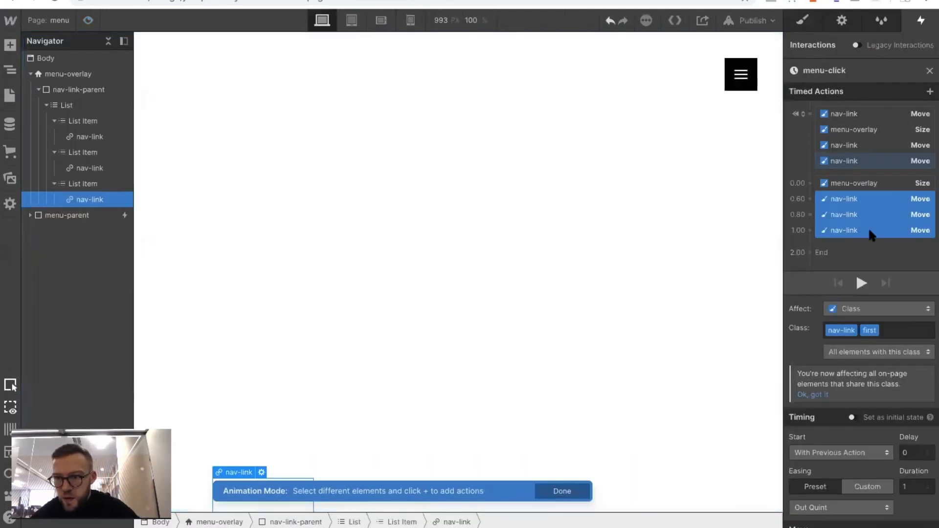
Set the timed Move delays to 1.2 s for CONTACT, 1 s for ABOUT and 0.8 s for HOME, and check them in preview
{"action": "left_click", "coordinate": [867, 229]}
{"action": "left_click", "coordinate": [917, 452]}
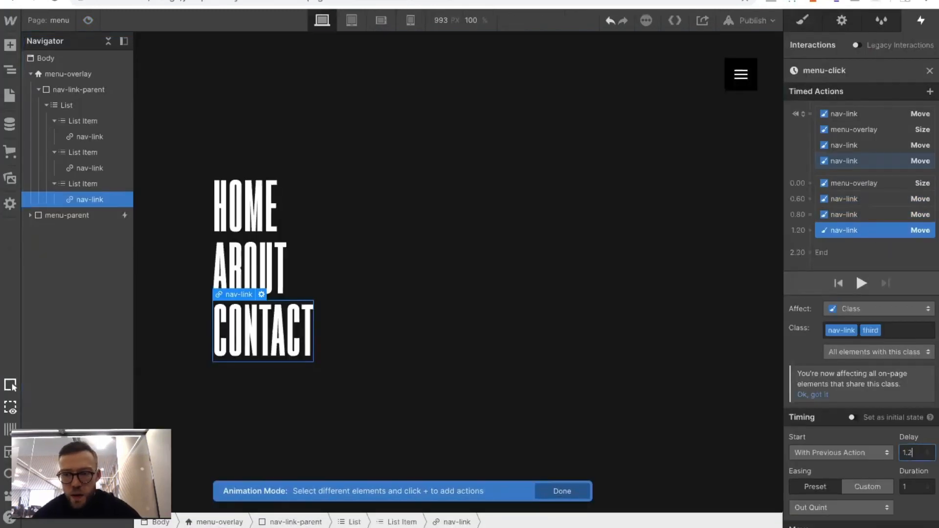
{"action": "left_click", "coordinate": [844, 214]}
{"action": "left_click", "coordinate": [913, 453]}
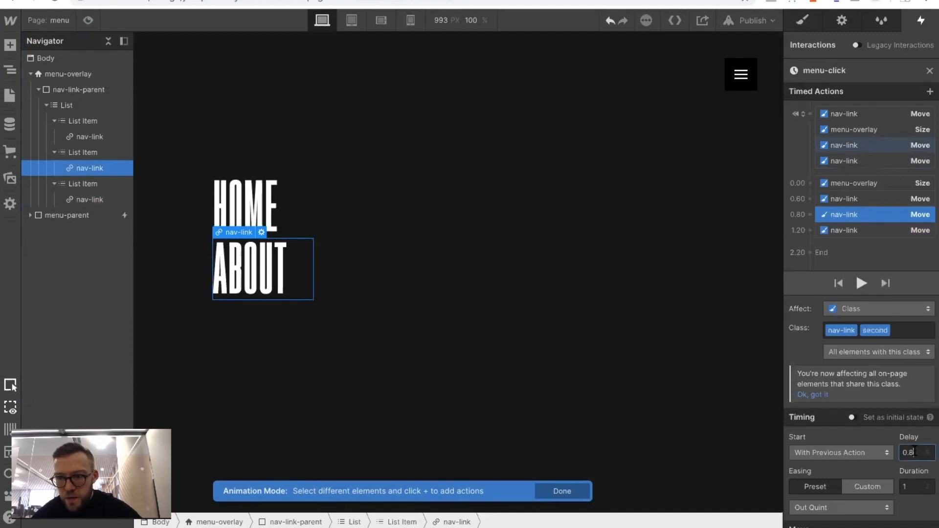
{"action": "key", "text": "BackSpace"}
{"action": "key", "text": "BackSpace"}
{"action": "type", "text": "1"}
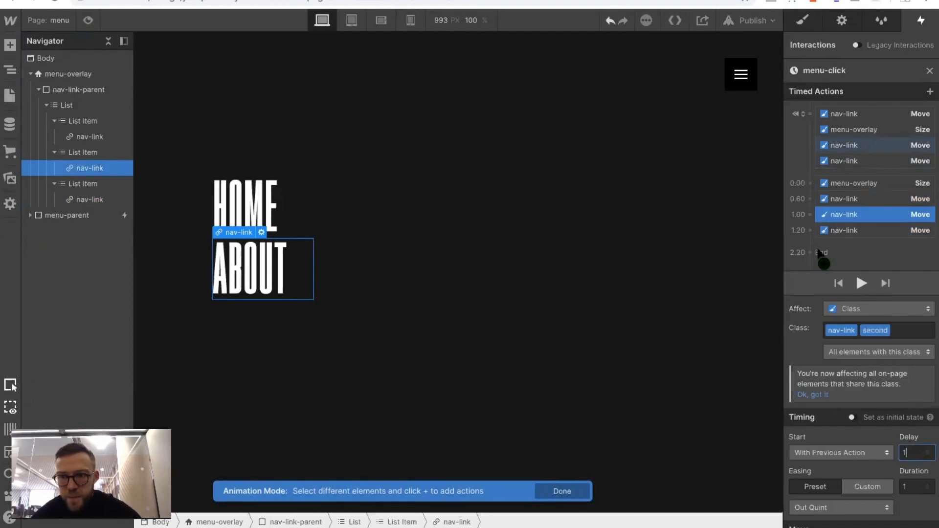
{"action": "left_click", "coordinate": [838, 201]}
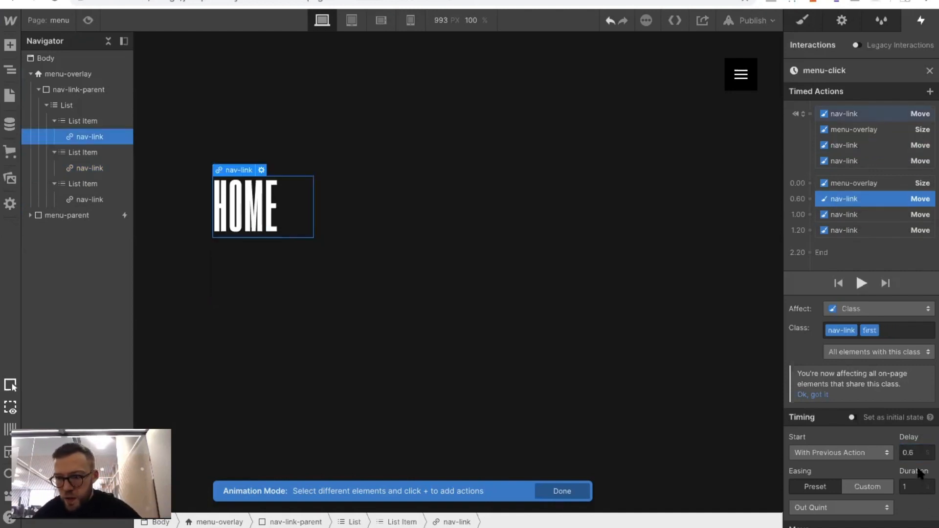
{"action": "left_click", "coordinate": [915, 452]}
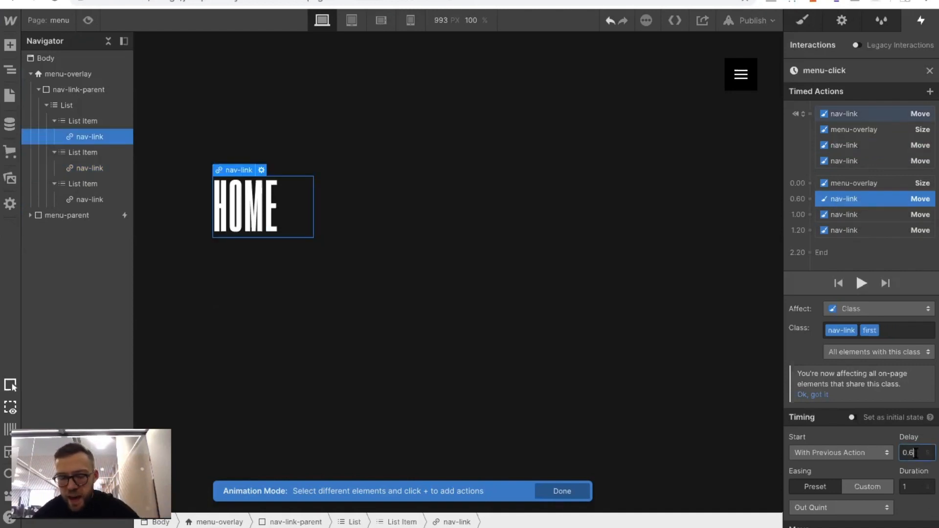
{"action": "left_click", "coordinate": [88, 20]}
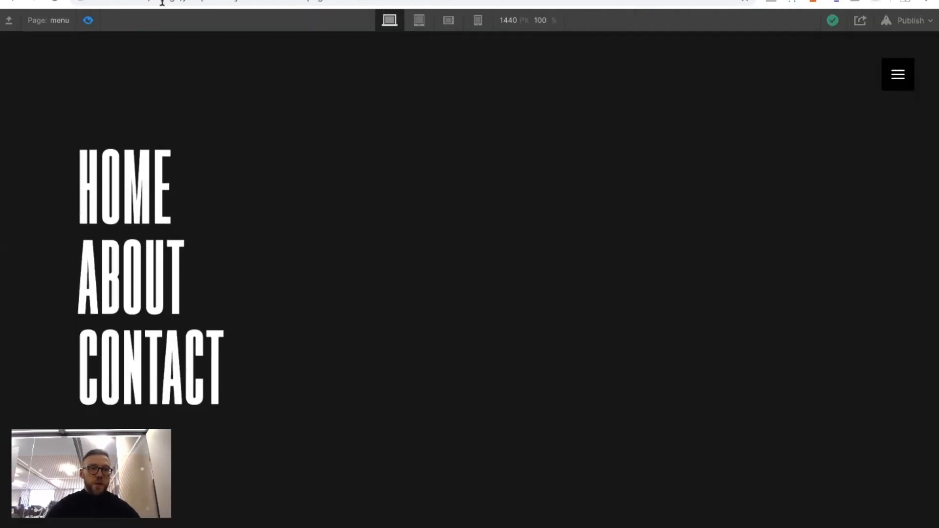
{"action": "left_click", "coordinate": [88, 20]}
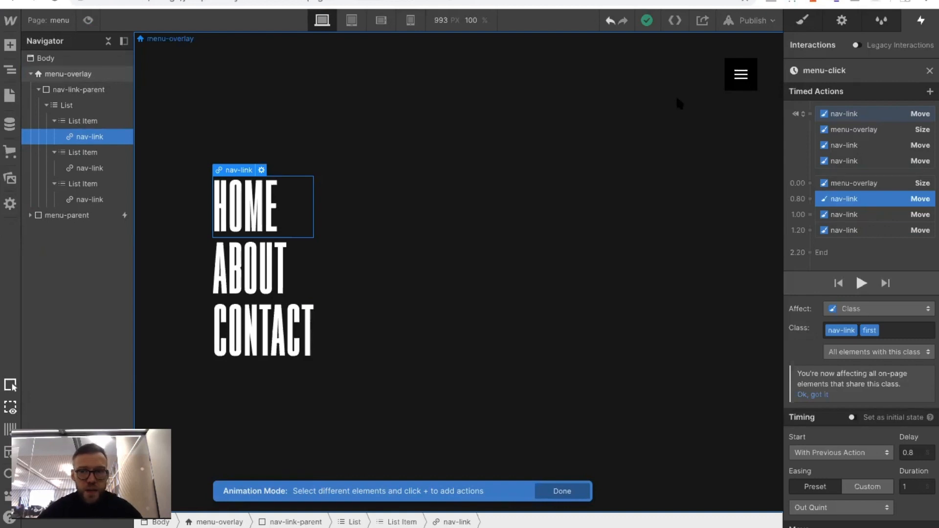
Close the menu-click animation and add goonies-header.png as the background image of menu-overlay
{"action": "left_click", "coordinate": [853, 183]}
{"action": "left_click", "coordinate": [929, 70]}
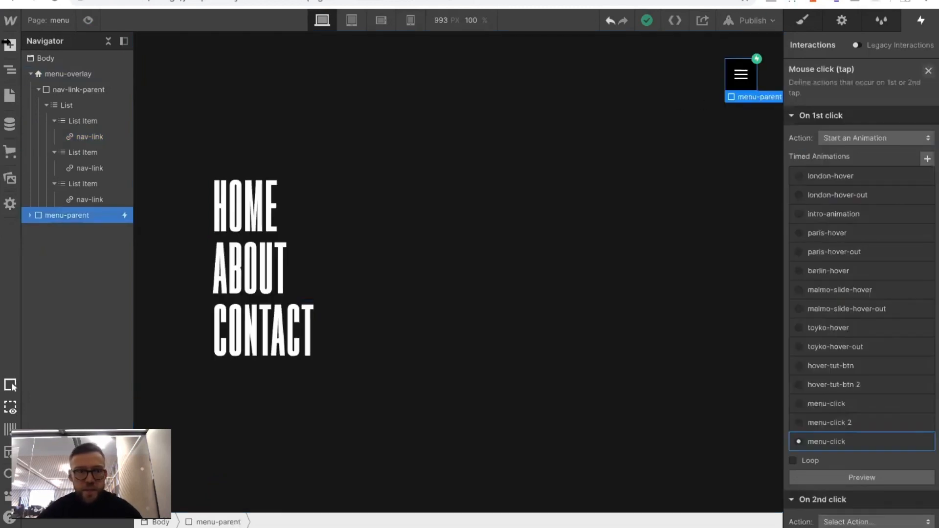
{"action": "left_click", "coordinate": [62, 76]}
{"action": "left_click", "coordinate": [802, 20]}
{"action": "scroll", "coordinate": [859, 269], "scroll_direction": "down", "scroll_amount": 10}
{"action": "scroll", "coordinate": [860, 270], "scroll_direction": "down", "scroll_amount": 4}
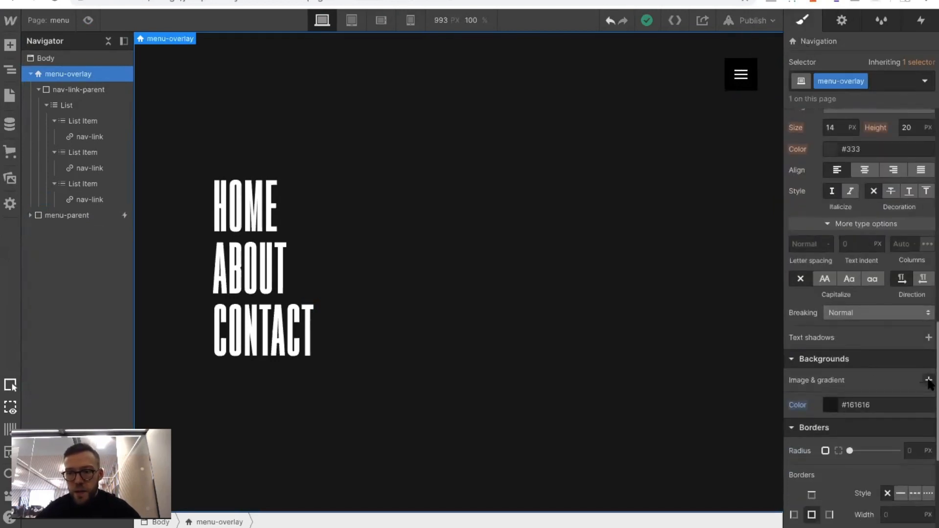
{"action": "left_click", "coordinate": [928, 380]}
{"action": "left_click", "coordinate": [863, 215]}
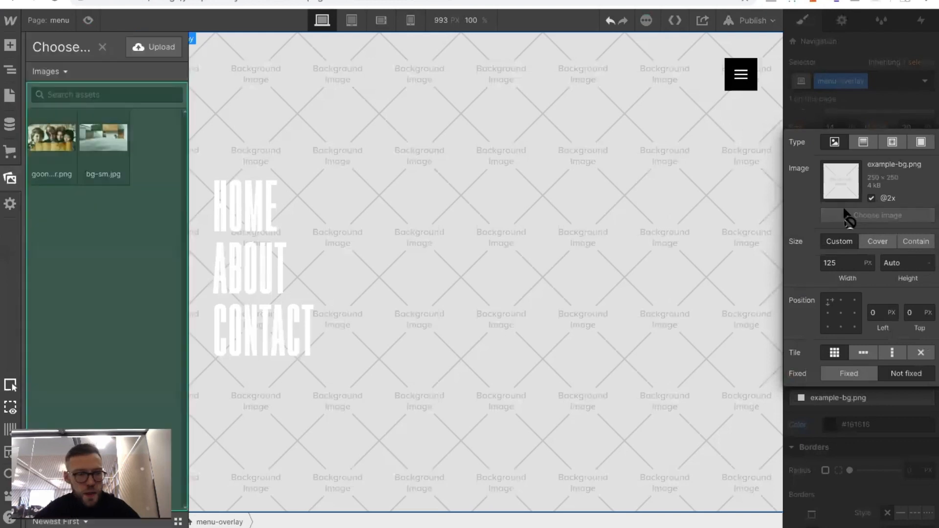
{"action": "left_click", "coordinate": [51, 137]}
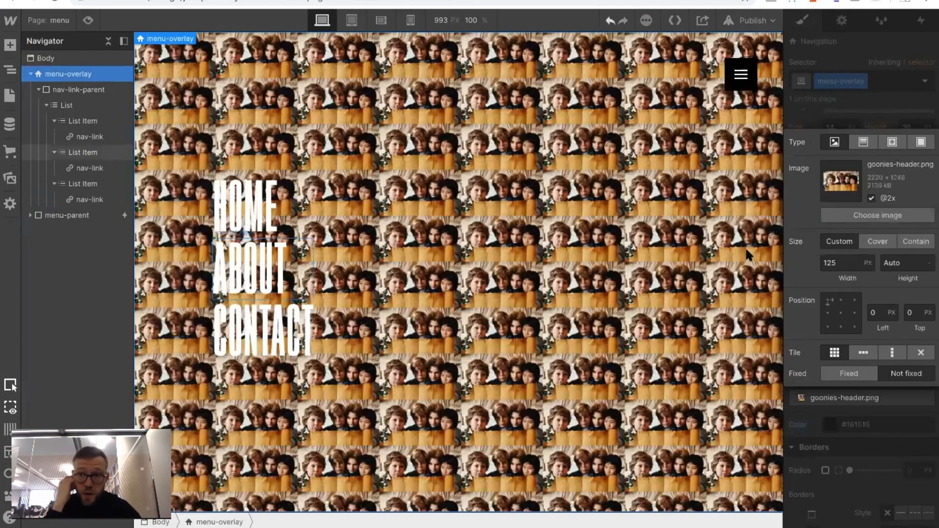
Set the background image to Cover, centred at 50% left and 50% top, without tiling
{"action": "left_click", "coordinate": [874, 247]}
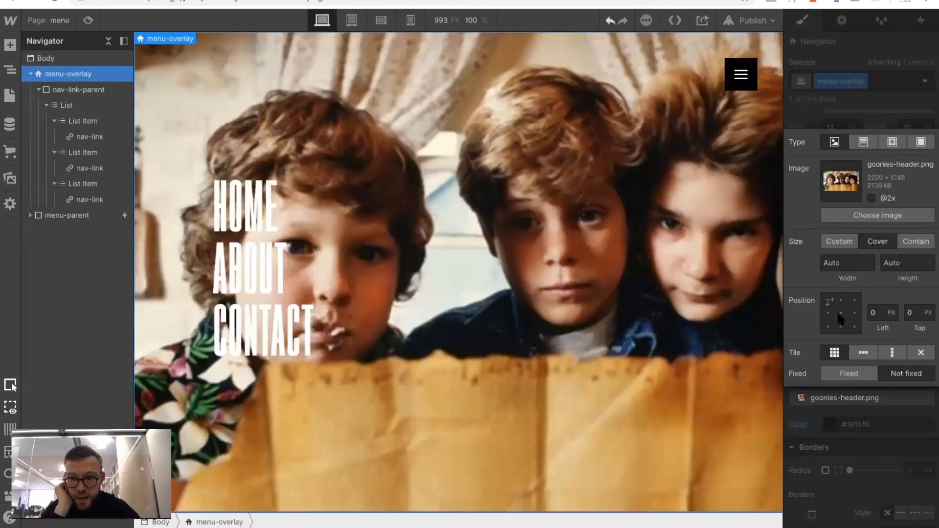
{"action": "left_click", "coordinate": [840, 313]}
{"action": "left_click", "coordinate": [916, 347]}
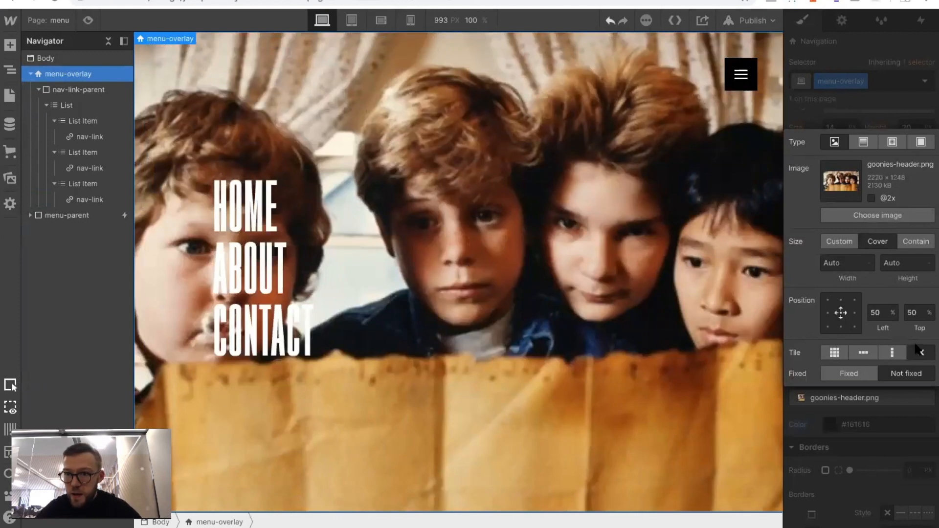
{"action": "left_click", "coordinate": [894, 124]}
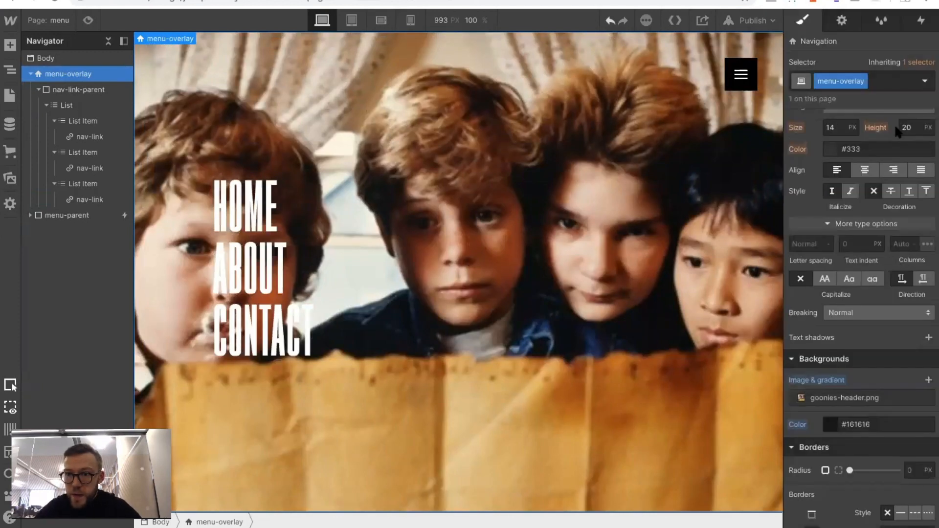
Add a solid colour overlay of rgba(0, 0, 0, 0.7) above the menu-overlay background image and test the menu in preview
{"action": "left_click", "coordinate": [928, 380]}
{"action": "left_click", "coordinate": [920, 143]}
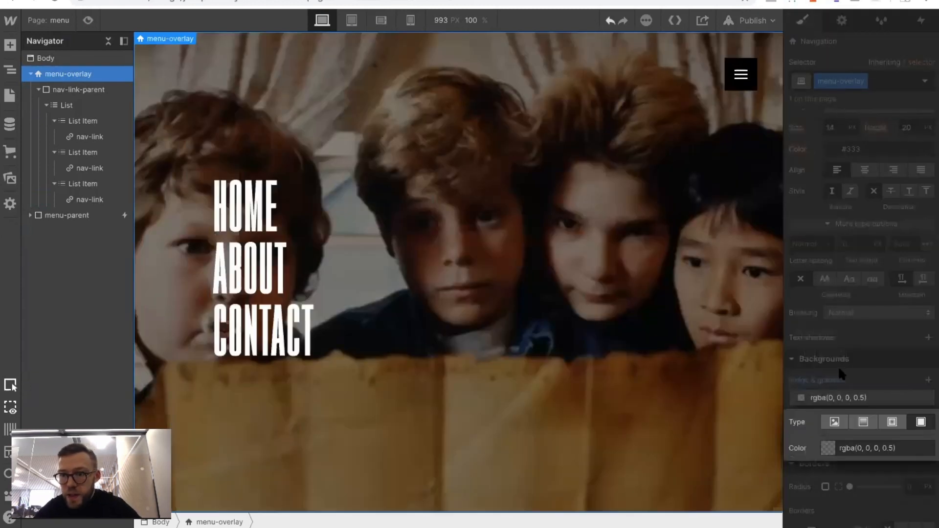
{"action": "left_click", "coordinate": [883, 449]}
{"action": "left_click_drag", "start_coordinate": [882, 449], "coordinate": [839, 449]}
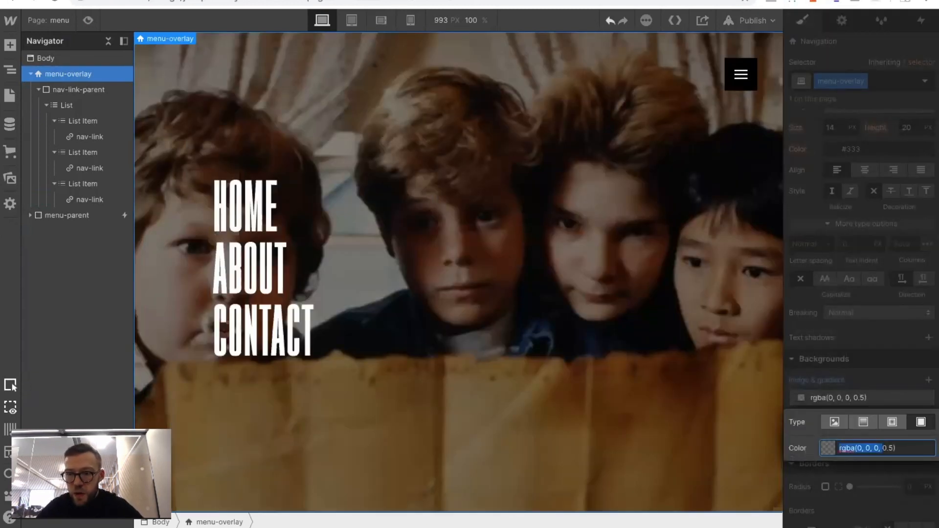
{"action": "key", "text": "Right"}
{"action": "key", "text": "Right"}
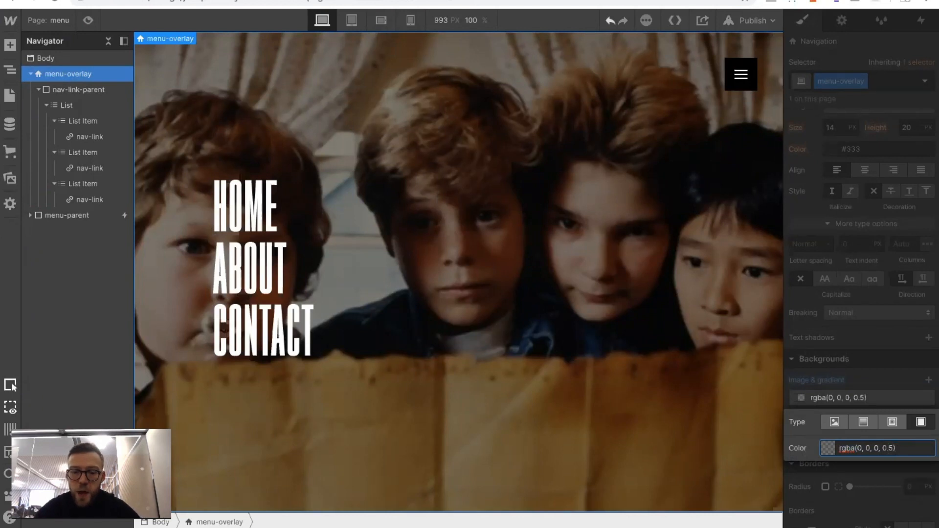
{"action": "type", "text": ".8"}
{"action": "key", "text": "Return"}
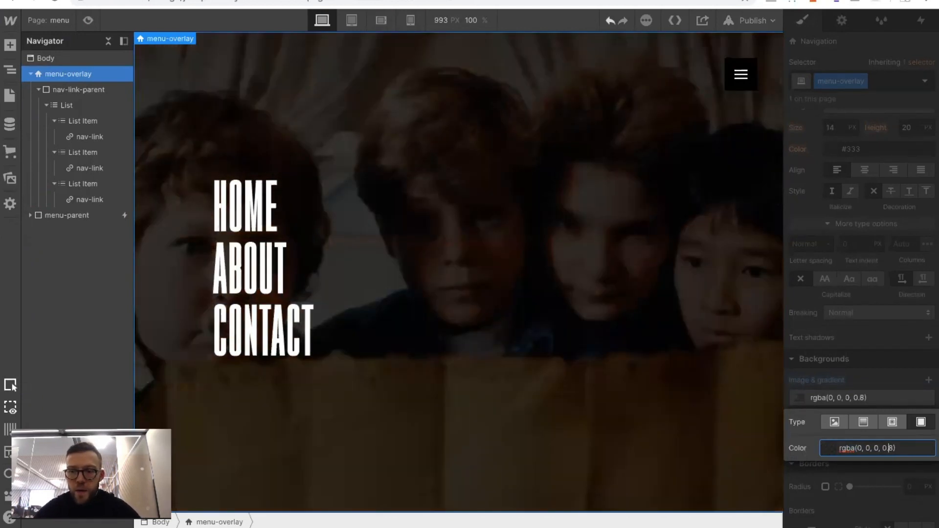
{"action": "type", "text": "7"}
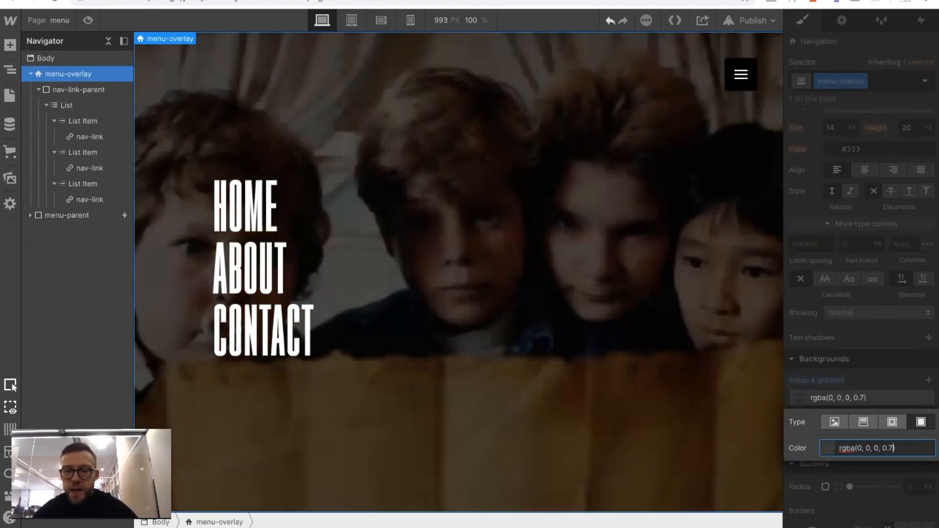
{"action": "left_click", "coordinate": [846, 349]}
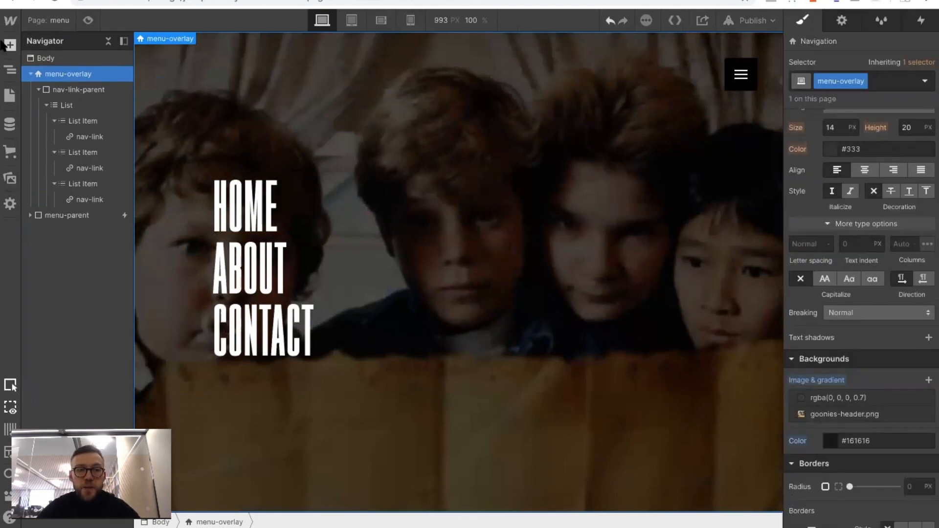
{"action": "left_click", "coordinate": [88, 20]}
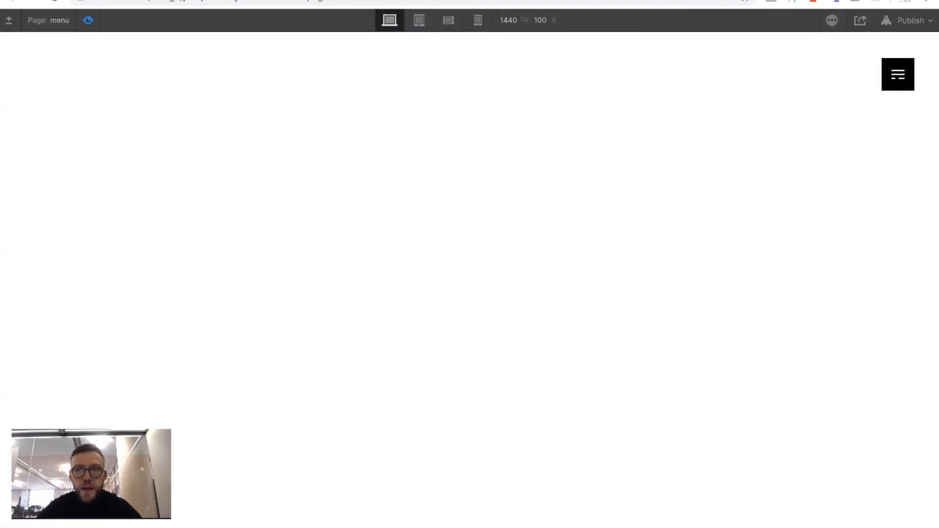
{"action": "left_click", "coordinate": [898, 75]}
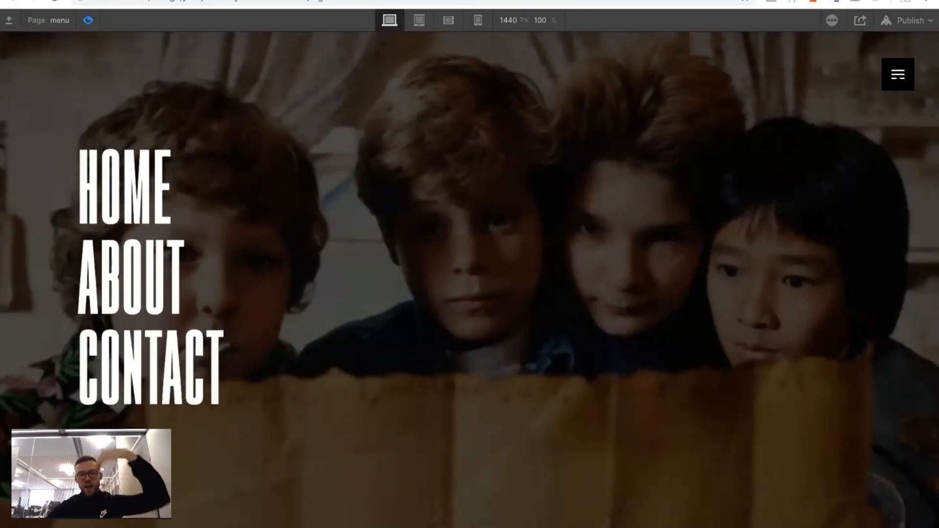
Replay the menu opening from the hamburger button in preview and return to the designer
{"action": "left_click", "coordinate": [89, 19]}
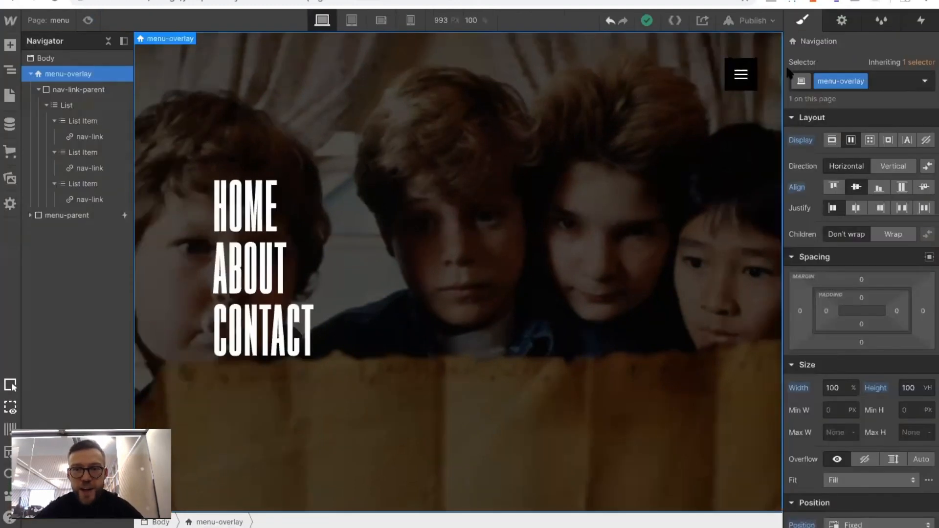
{"action": "left_click", "coordinate": [88, 20]}
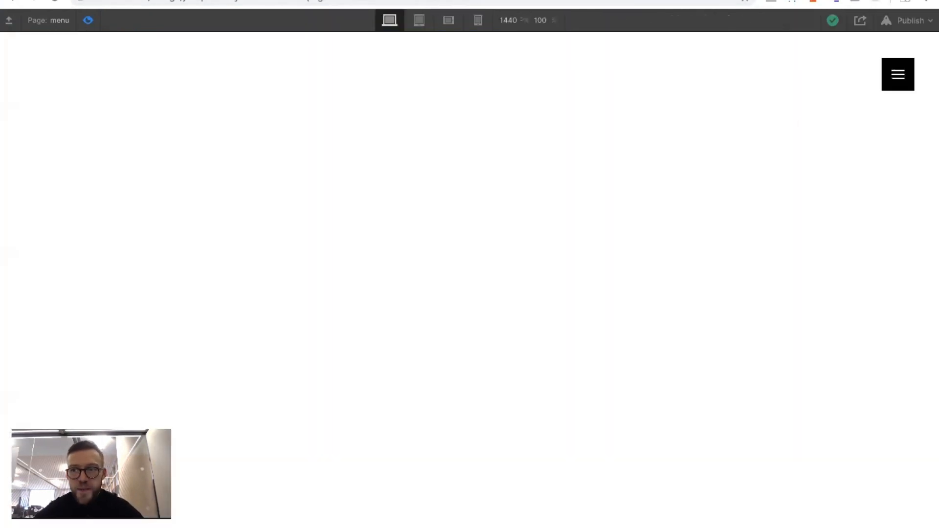
{"action": "left_click", "coordinate": [898, 75]}
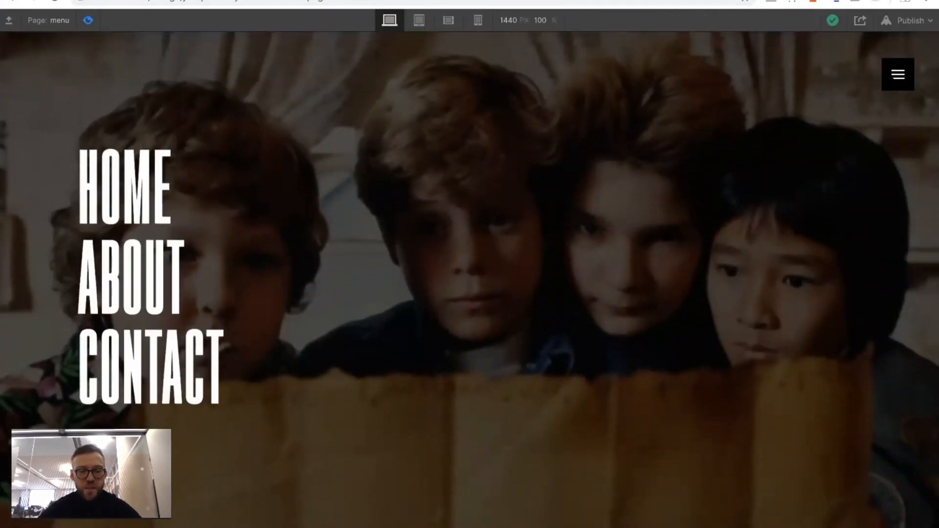
{"action": "left_click", "coordinate": [88, 21]}
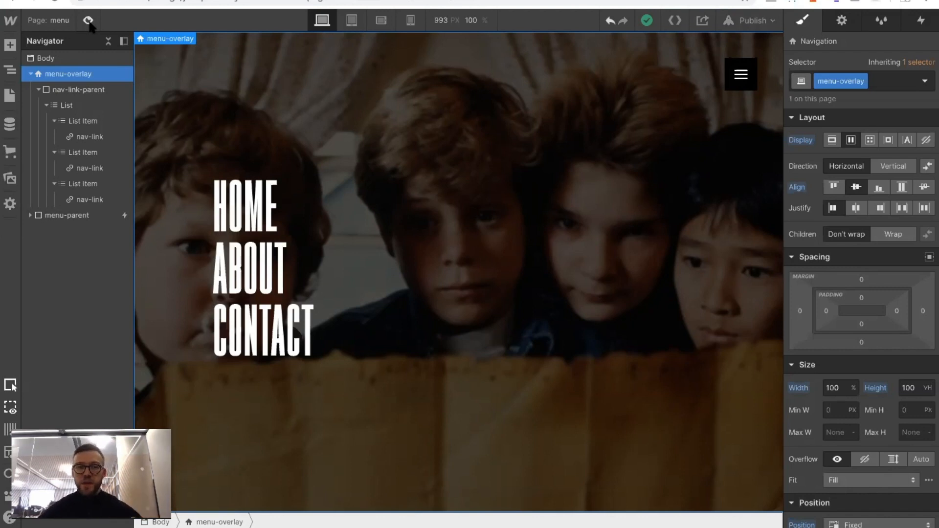
In the hamburger button's menu-click animation, add an initial-state Hide/Show action that sets menu-overlay to display none
{"action": "left_click", "coordinate": [741, 75]}
{"action": "left_click", "coordinate": [919, 20]}
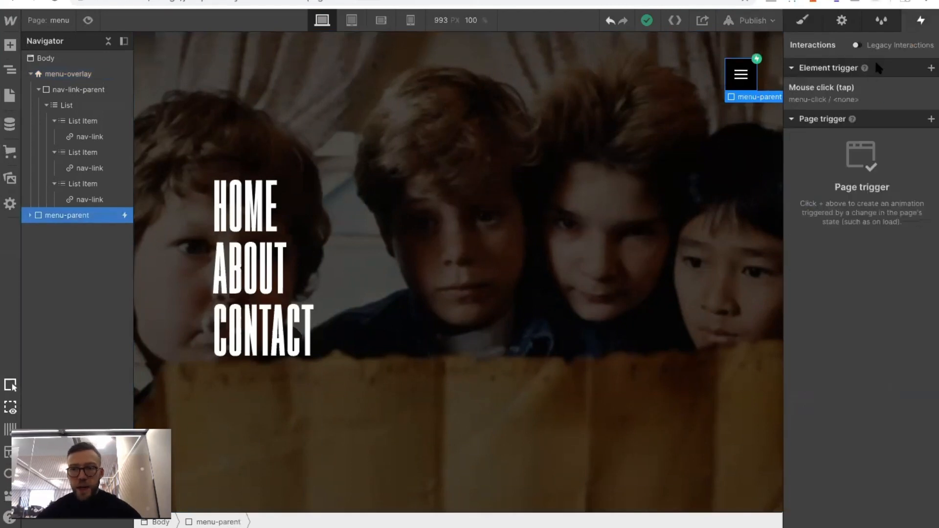
{"action": "left_click", "coordinate": [858, 87]}
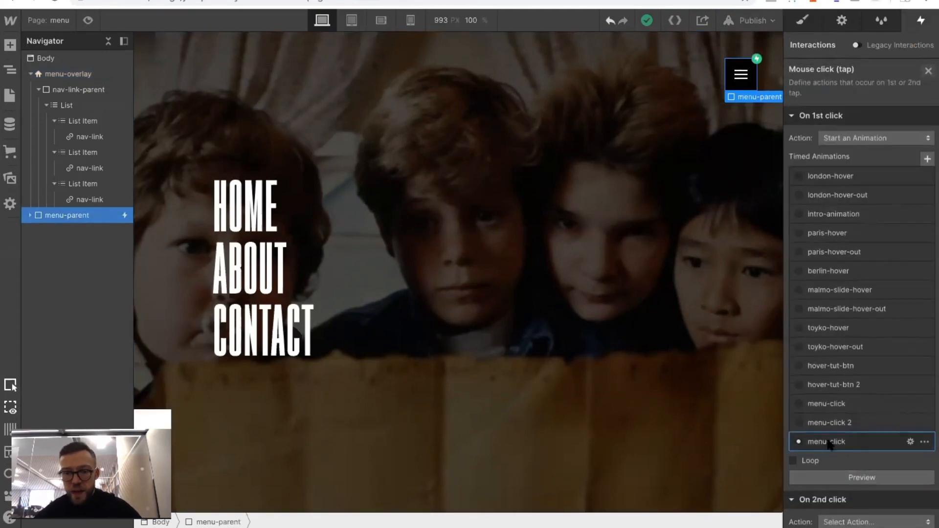
{"action": "left_click", "coordinate": [831, 443]}
{"action": "left_click", "coordinate": [30, 74]}
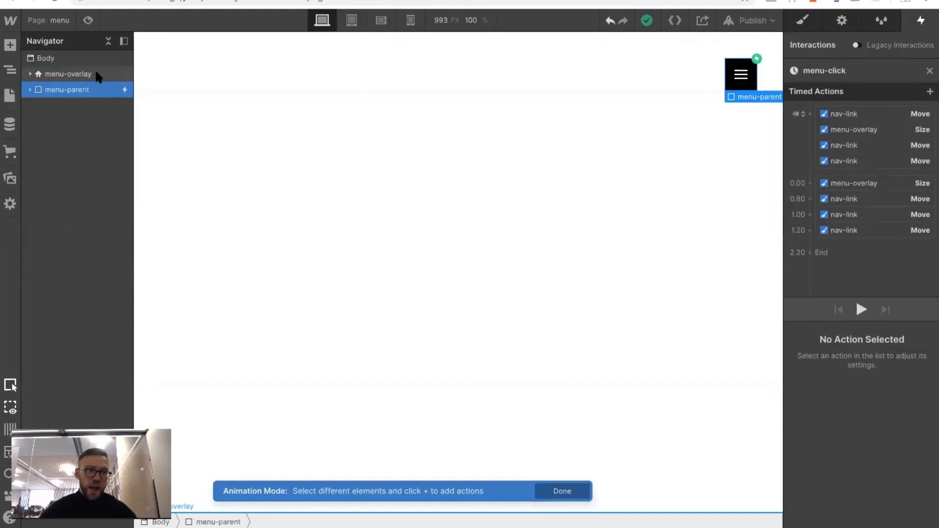
{"action": "left_click", "coordinate": [96, 73]}
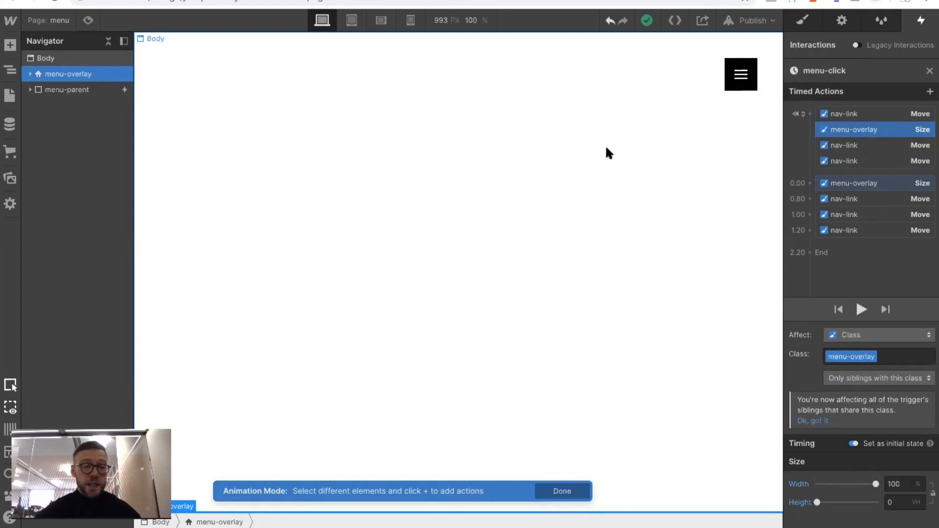
{"action": "left_click", "coordinate": [810, 114]}
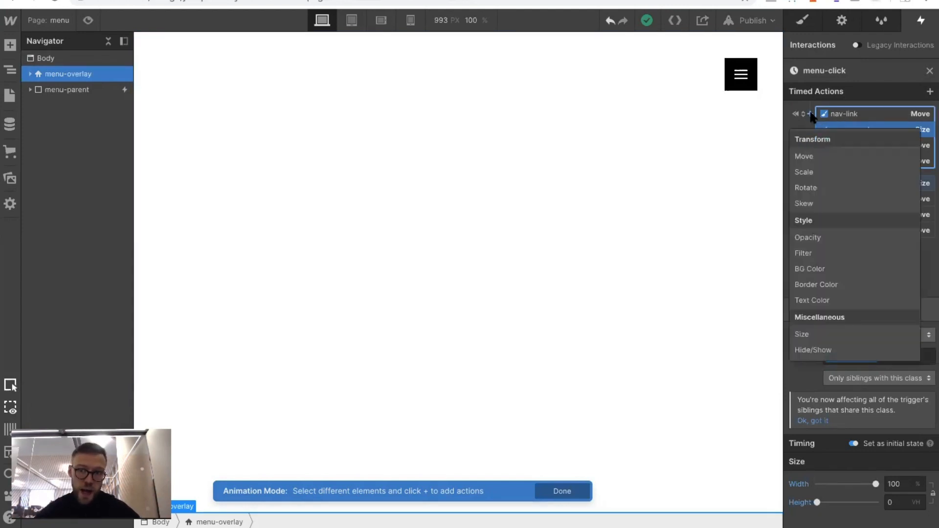
{"action": "left_click", "coordinate": [813, 350]}
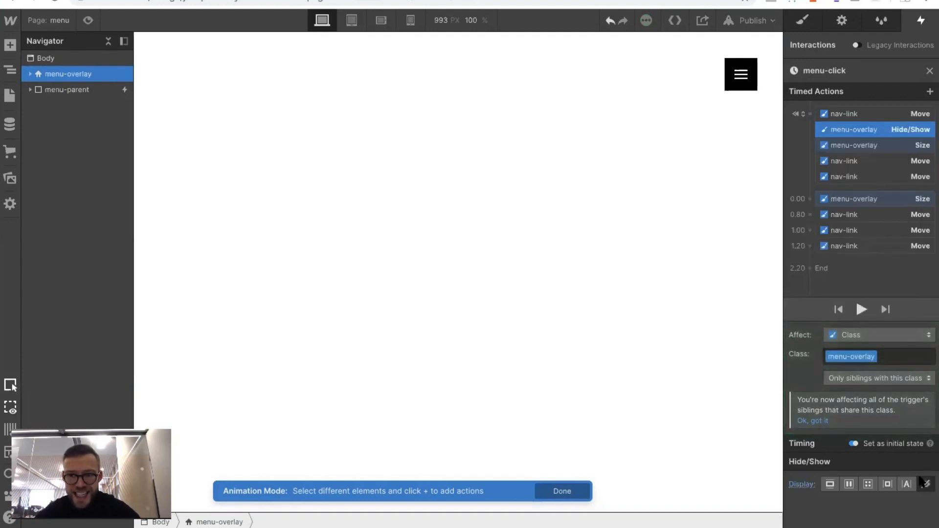
Add a timed Hide/Show action at 0 s that sets menu-overlay to display flex, and close the menu-click animation
{"action": "left_click", "coordinate": [809, 199]}
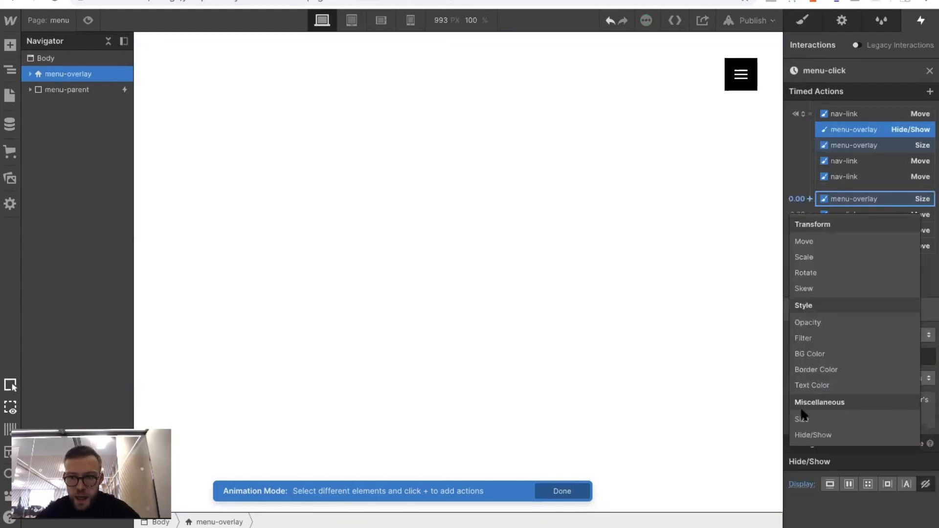
{"action": "left_click", "coordinate": [821, 433]}
{"action": "scroll", "coordinate": [859, 401], "scroll_direction": "down", "scroll_amount": 1}
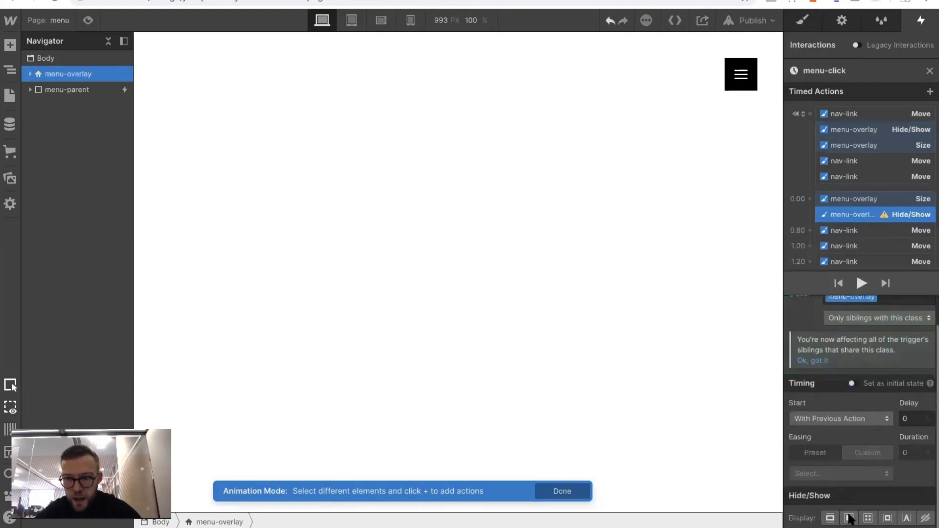
{"action": "left_click", "coordinate": [848, 518]}
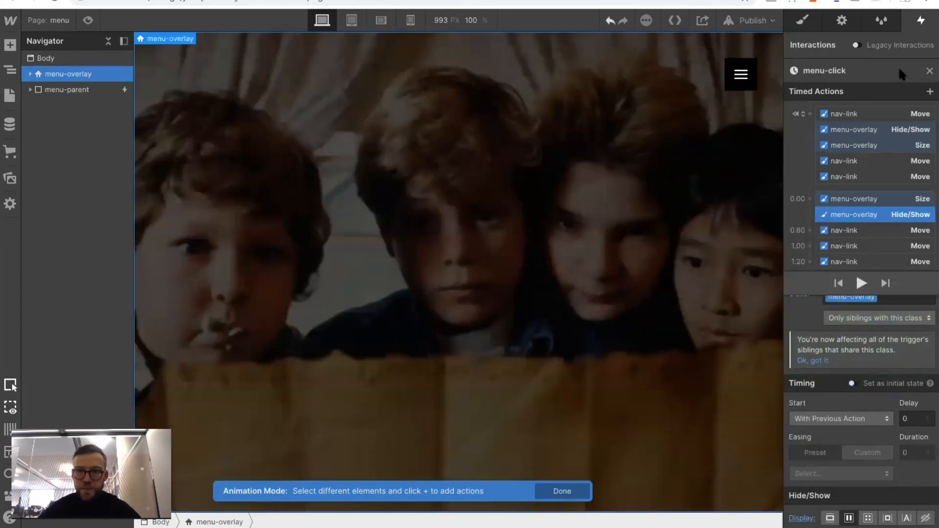
{"action": "left_click", "coordinate": [929, 71]}
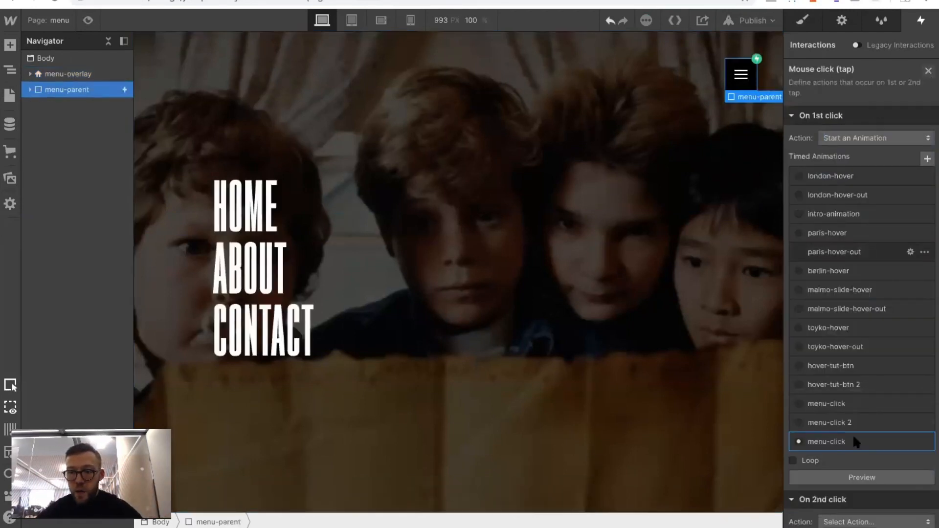
Set the second-click action to start an animation, duplicate menu-click for it and open the copy, menu-click 3
{"action": "scroll", "coordinate": [852, 445], "scroll_direction": "down", "scroll_amount": 5}
{"action": "left_click", "coordinate": [826, 384]}
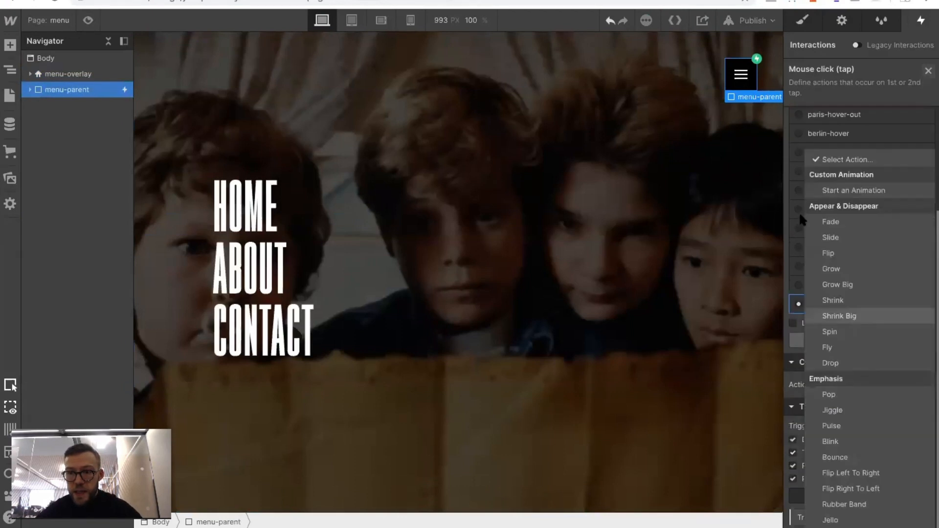
{"action": "left_click", "coordinate": [838, 191]}
{"action": "scroll", "coordinate": [897, 371], "scroll_direction": "down", "scroll_amount": 5}
{"action": "left_click", "coordinate": [911, 371]}
{"action": "left_click", "coordinate": [879, 419]}
{"action": "left_click", "coordinate": [812, 409]}
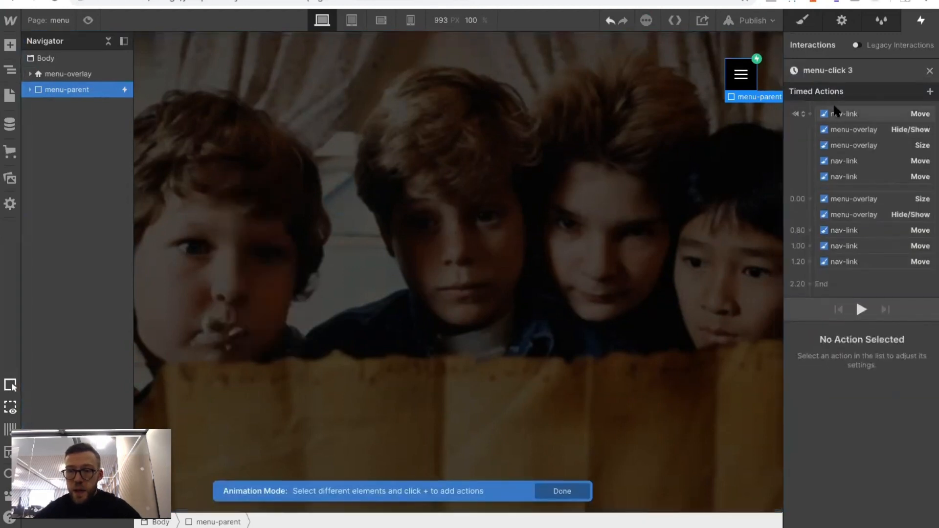
In menu-click 3, set the vertical offset of the timed Move actions for CONTACT, ABOUT and HOME to -100
{"action": "left_click", "coordinate": [847, 261]}
{"action": "left_click", "coordinate": [905, 496]}
{"action": "type", "text": "0"}
{"action": "key", "text": "BackSpace"}
{"action": "type", "text": "-100"}
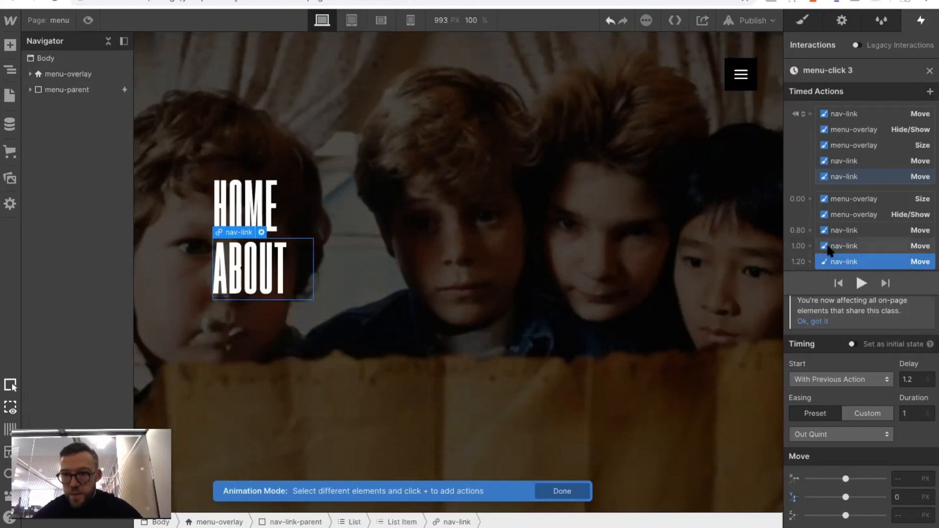
{"action": "left_click", "coordinate": [846, 246]}
{"action": "left_click", "coordinate": [899, 497]}
{"action": "type", "text": "-10"}
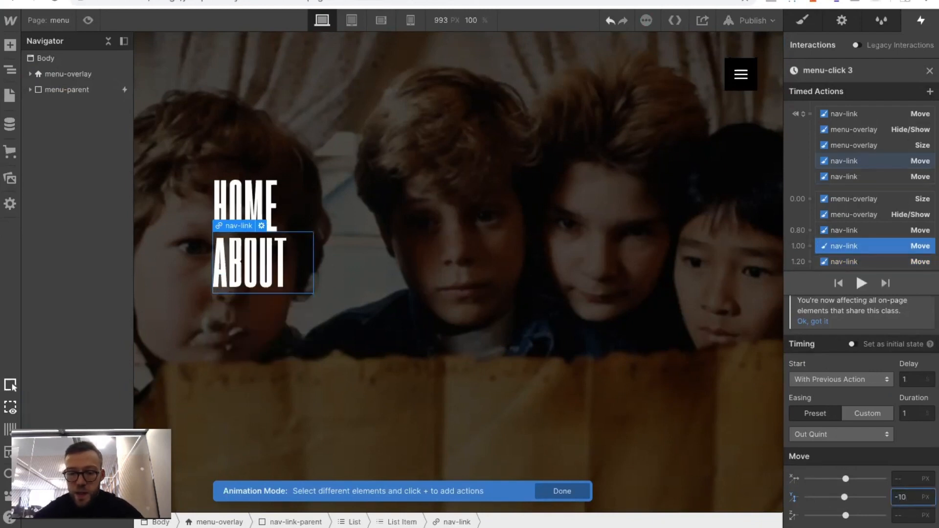
{"action": "type", "text": "0"}
{"action": "left_click", "coordinate": [849, 231]}
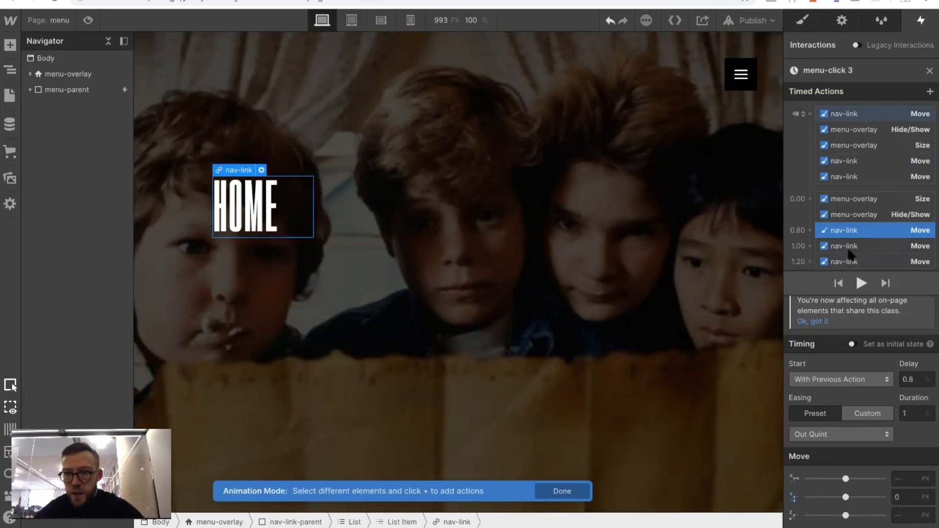
{"action": "left_click", "coordinate": [901, 497]}
{"action": "type", "text": "-100"}
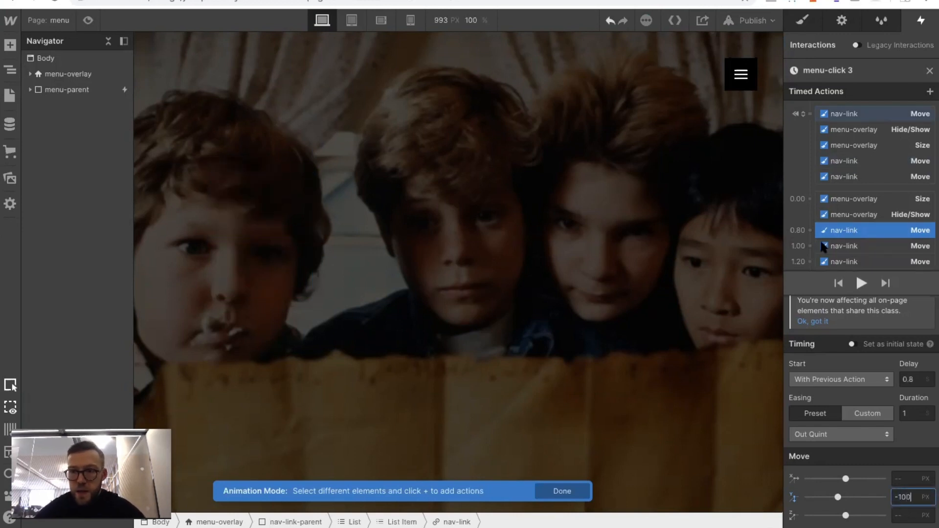
Set the timed menu-overlay Hide/Show action to display none and its Size action to a height of 0 VH
{"action": "left_click", "coordinate": [841, 214]}
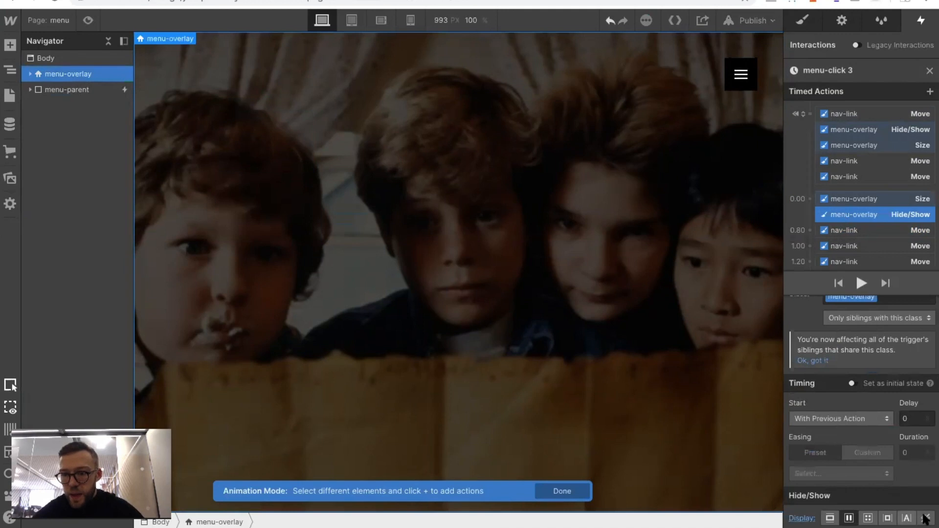
{"action": "left_click", "coordinate": [834, 199]}
{"action": "left_click", "coordinate": [903, 518]}
{"action": "type", "text": "0"}
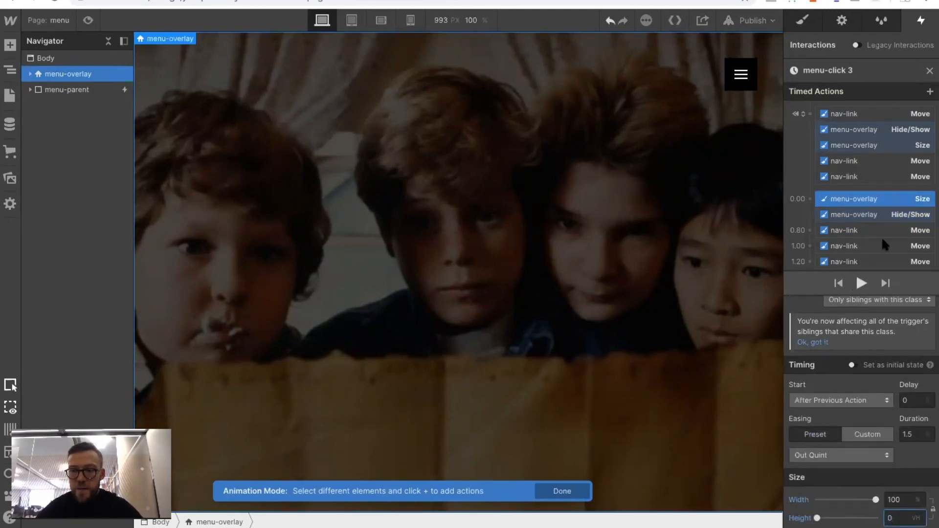
Delete all the initial-state actions from menu-click 3
{"action": "left_click", "coordinate": [841, 178]}
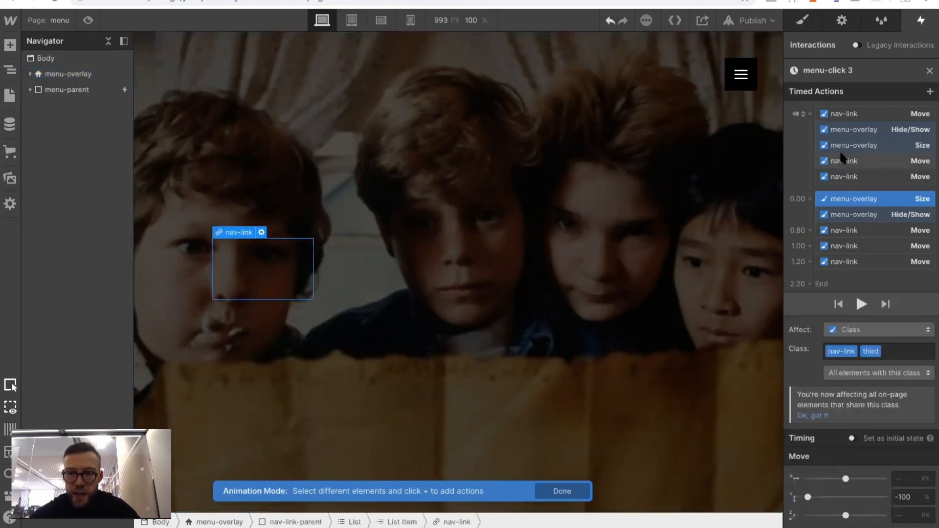
{"action": "left_click_drag", "start_coordinate": [842, 185], "coordinate": [838, 181]}
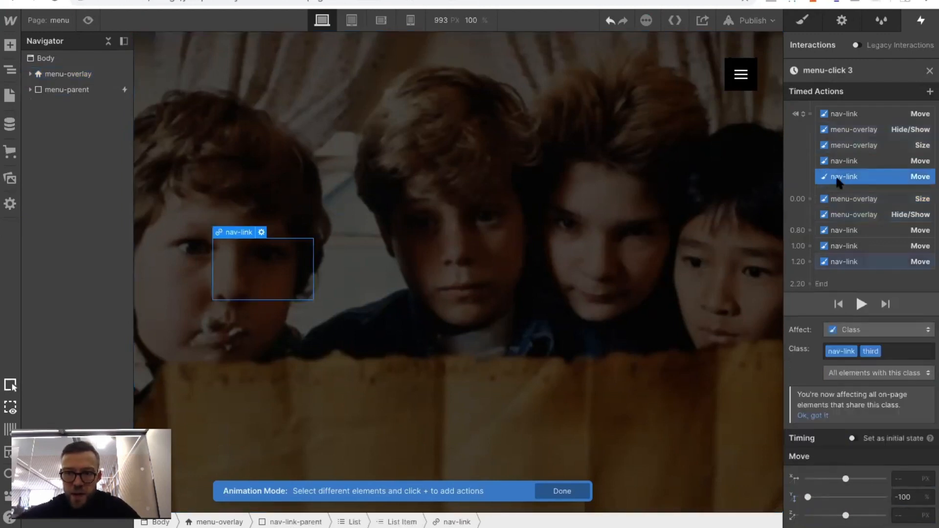
{"action": "left_click", "coordinate": [839, 114], "text": "shift"}
{"action": "right_click", "coordinate": [836, 116]}
{"action": "left_click", "coordinate": [835, 134]}
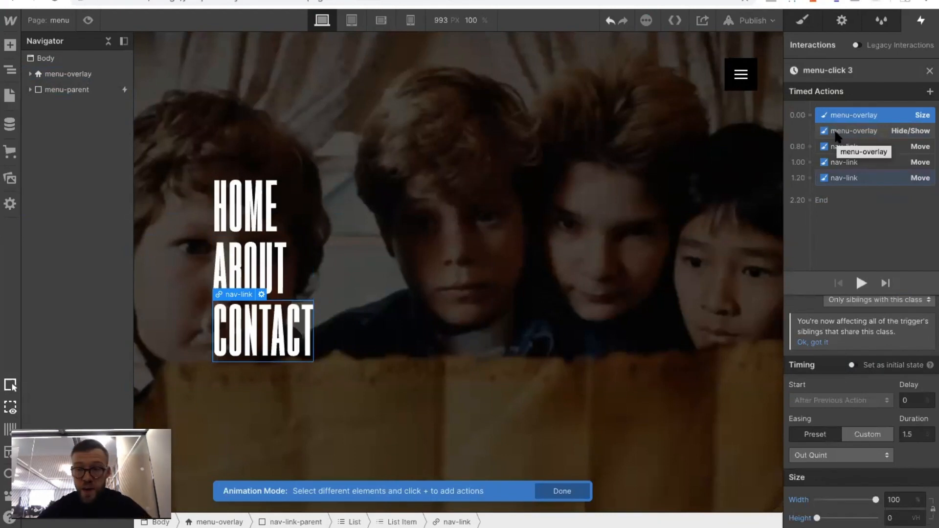
Set the delay of the HOME link's Move action to 0 s
{"action": "left_click", "coordinate": [844, 176]}
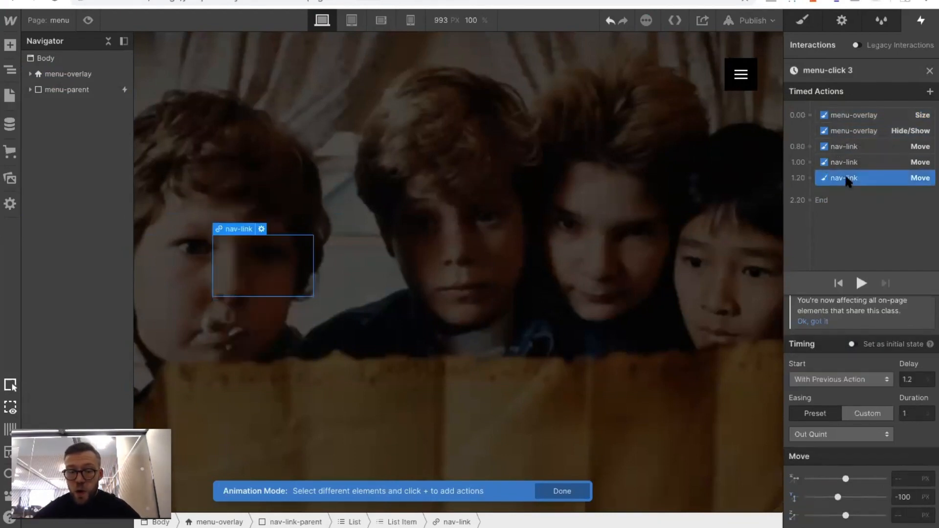
{"action": "left_click", "coordinate": [841, 163]}
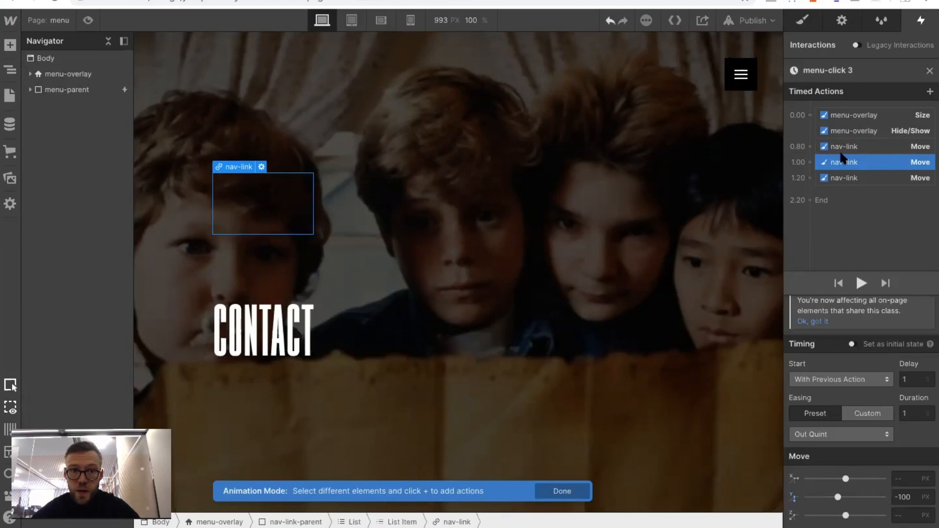
{"action": "left_click", "coordinate": [840, 149]}
{"action": "left_click", "coordinate": [905, 379]}
{"action": "key", "text": "BackSpace"}
{"action": "key", "text": "BackSpace"}
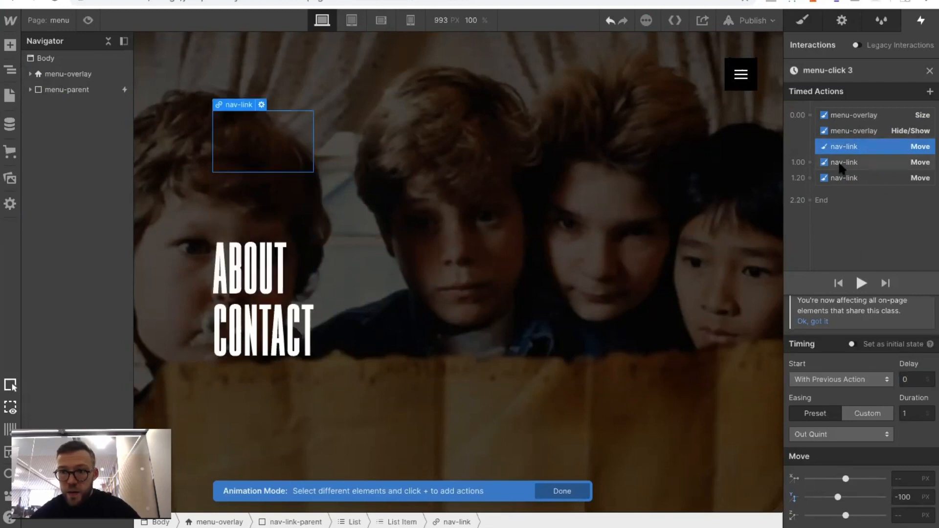
Set the Move delays to 0.2 s for ABOUT and 0.4 s for CONTACT
{"action": "left_click", "coordinate": [828, 162]}
{"action": "left_click", "coordinate": [912, 378]}
{"action": "type", "text": ".2"}
{"action": "key", "text": "Return"}
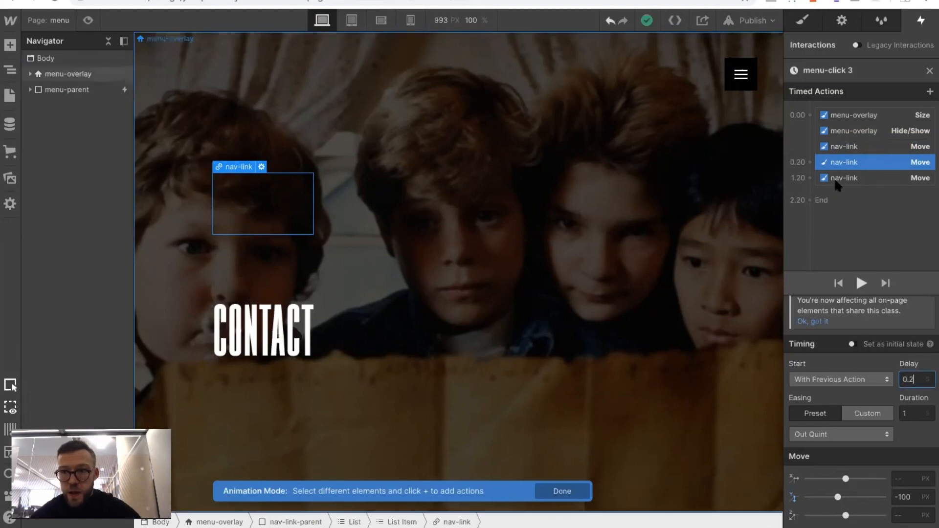
{"action": "left_click", "coordinate": [837, 179]}
{"action": "left_click", "coordinate": [919, 380]}
{"action": "key", "text": "BackSpace"}
{"action": "key", "text": "BackSpace"}
{"action": "key", "text": "BackSpace"}
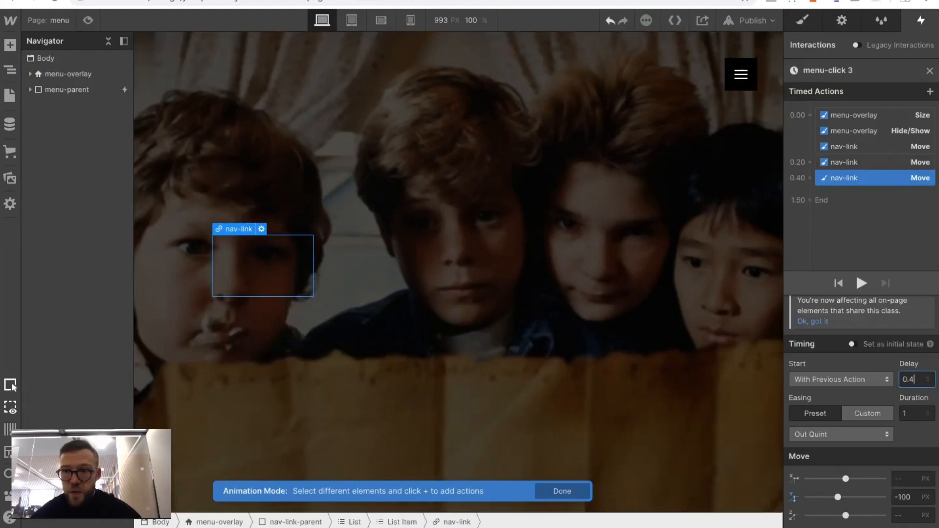
Set the delay of the menu-overlay Hide/Show action to 1.8 s and of its Size action to 0.8 s
{"action": "left_click", "coordinate": [852, 128]}
{"action": "left_click", "coordinate": [914, 419]}
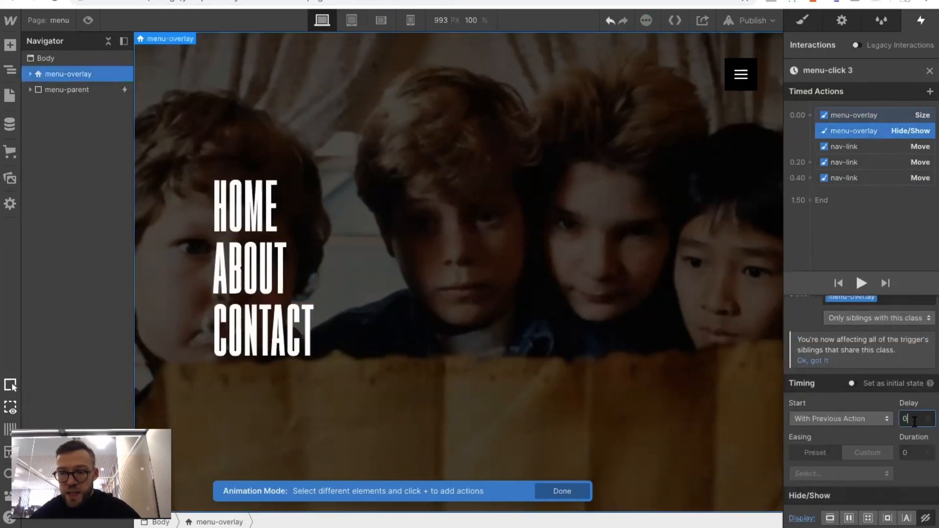
{"action": "type", "text": "1.8"}
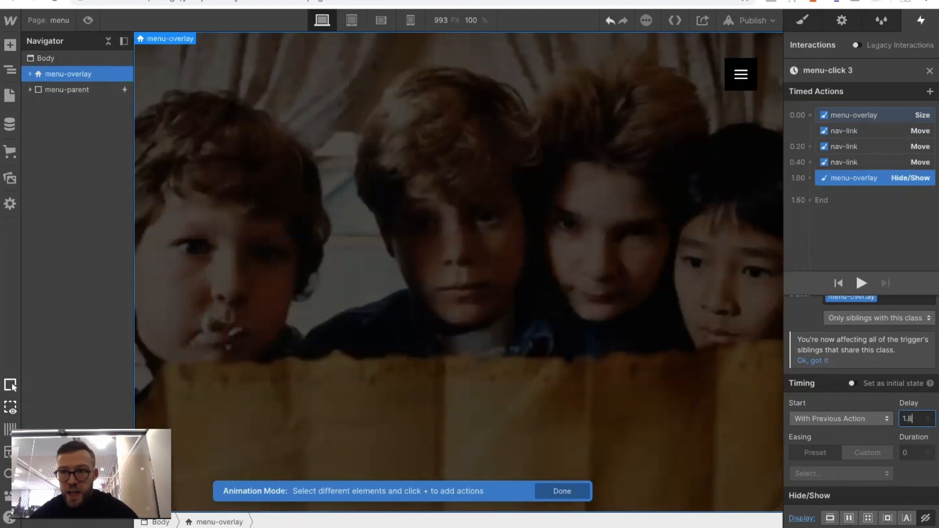
{"action": "left_click", "coordinate": [841, 114]}
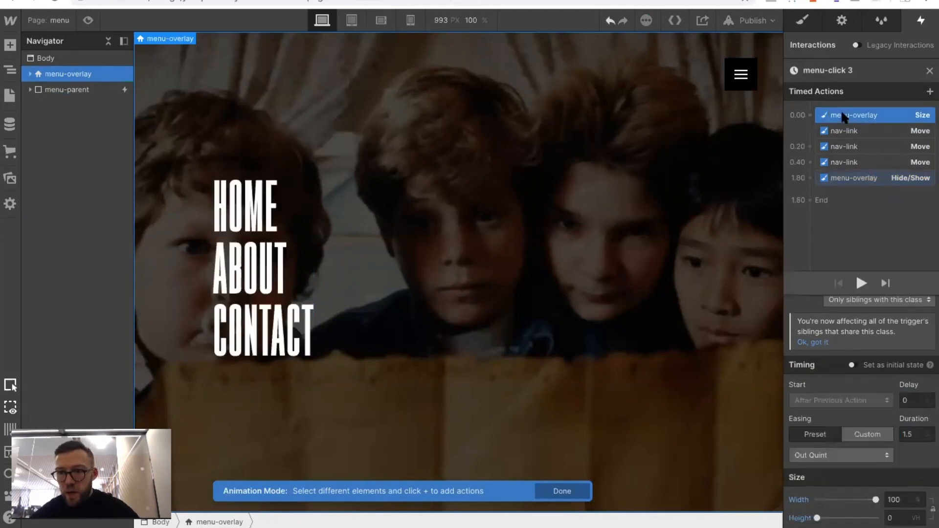
{"action": "left_click", "coordinate": [909, 400]}
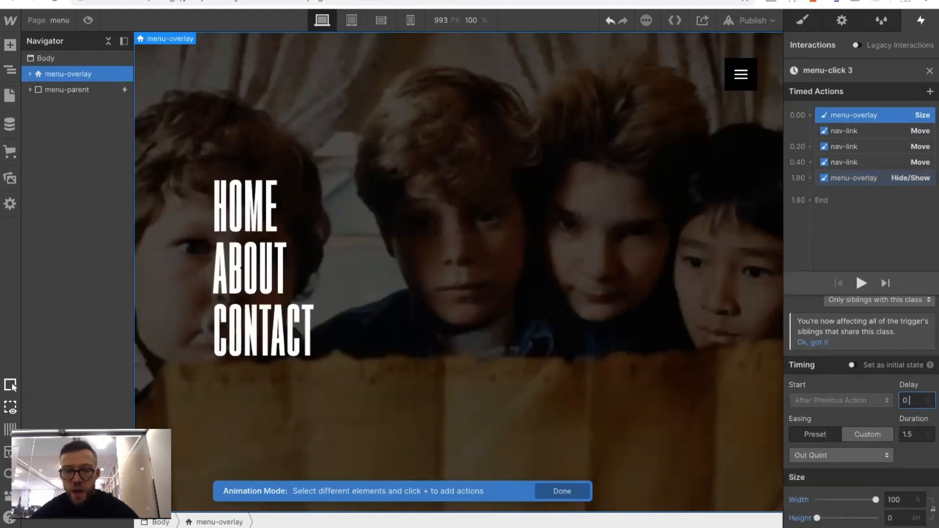
{"action": "type", "text": ".8"}
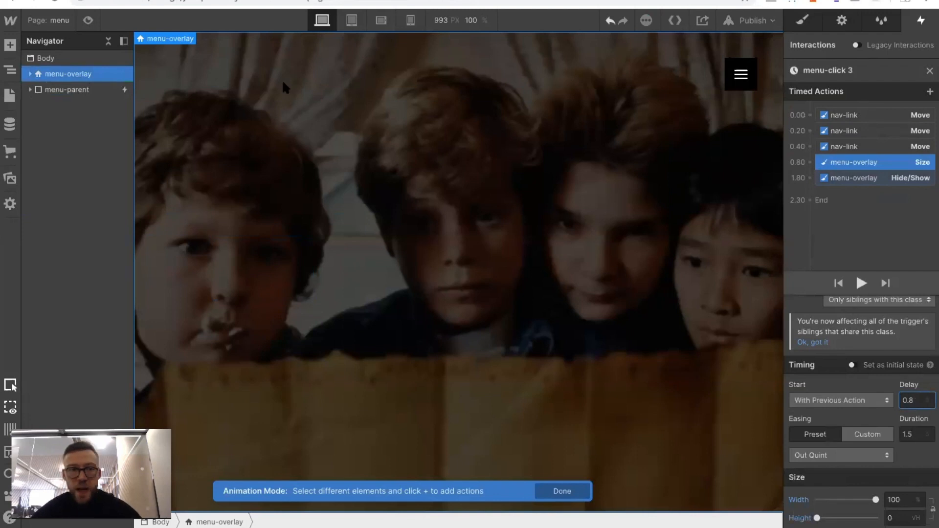
Preview the page and test the menu's opening and closing animation with the hamburger button
{"action": "left_click", "coordinate": [88, 20]}
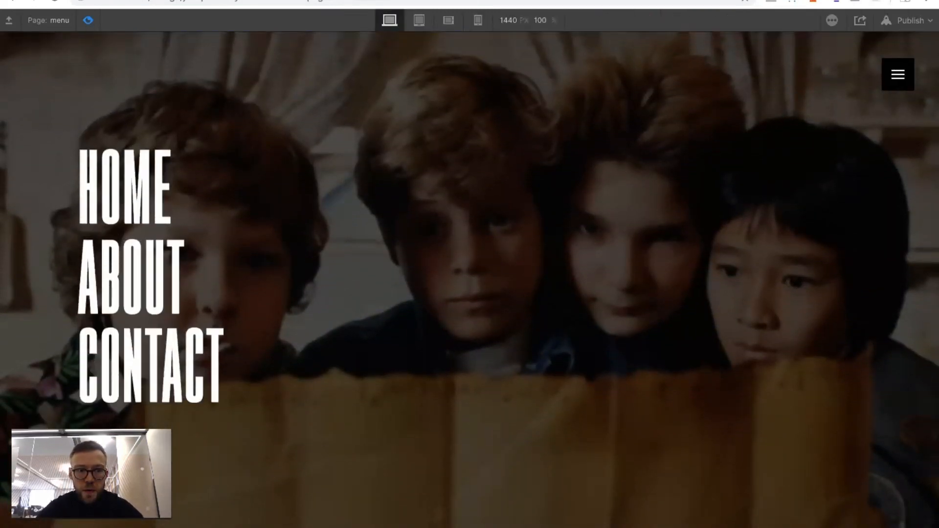
{"action": "left_click", "coordinate": [898, 75]}
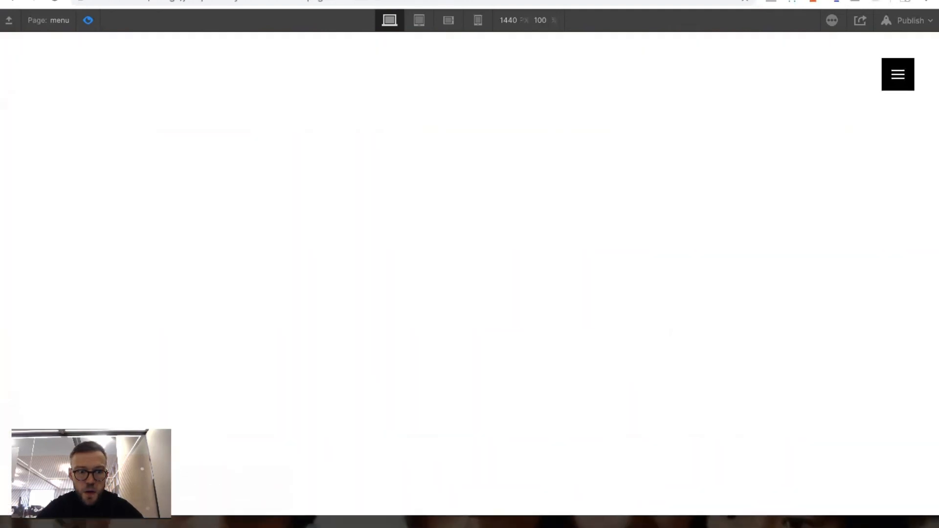
{"action": "left_click", "coordinate": [90, 20]}
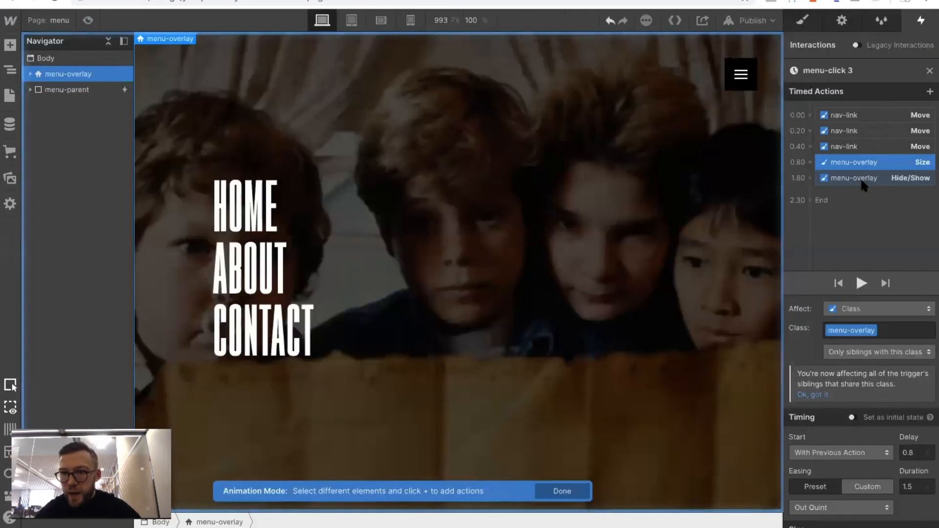
Set the duration of all three nav-link Move actions in menu-click 3 to 0.5 s
{"action": "left_click", "coordinate": [849, 147]}
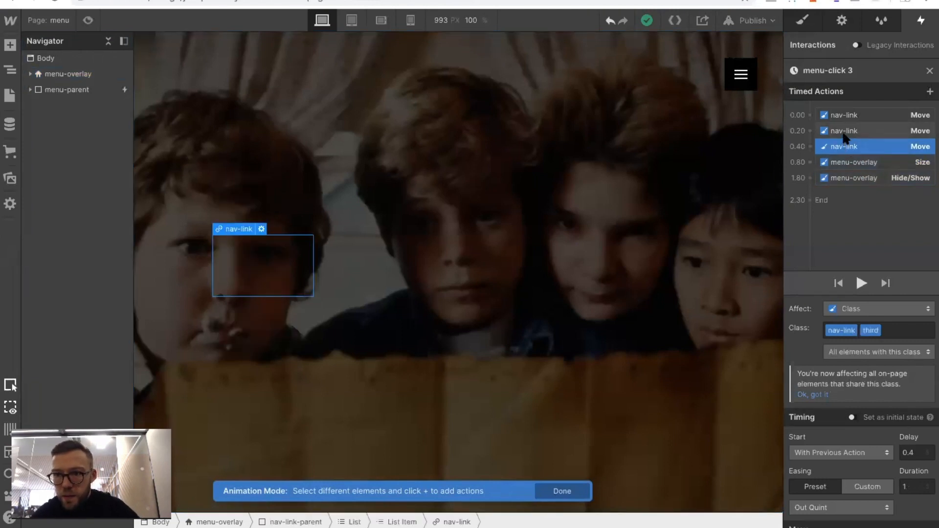
{"action": "left_click", "coordinate": [843, 133], "text": "shift"}
{"action": "left_click", "coordinate": [842, 117], "text": "shift"}
{"action": "left_click", "coordinate": [910, 487]}
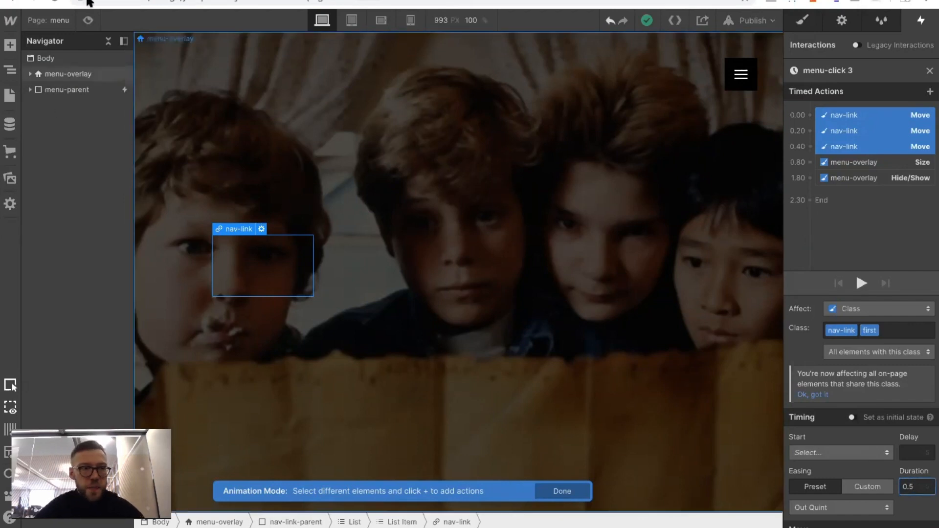
Preview the menu again, opening and closing it to check the shortened link animation
{"action": "key", "text": "ctrl+shift+p"}
{"action": "left_click", "coordinate": [898, 75]}
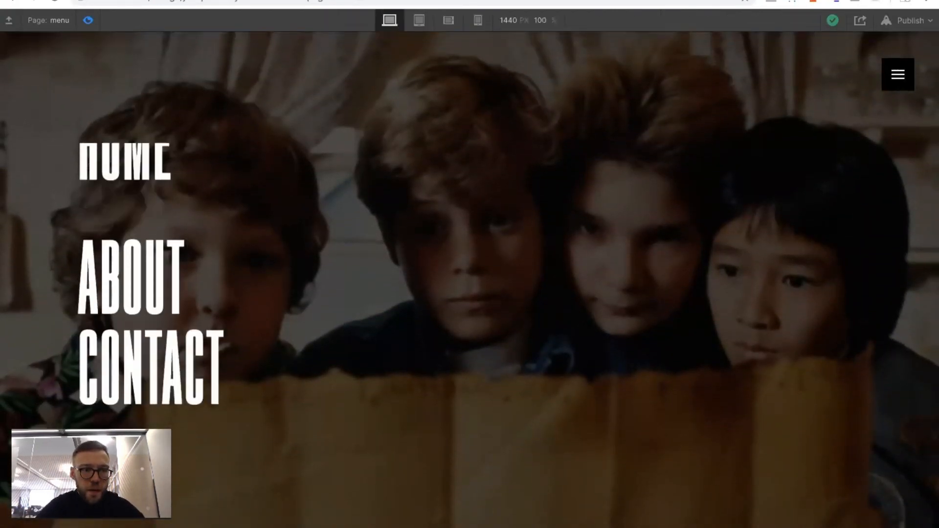
{"action": "left_click", "coordinate": [898, 74]}
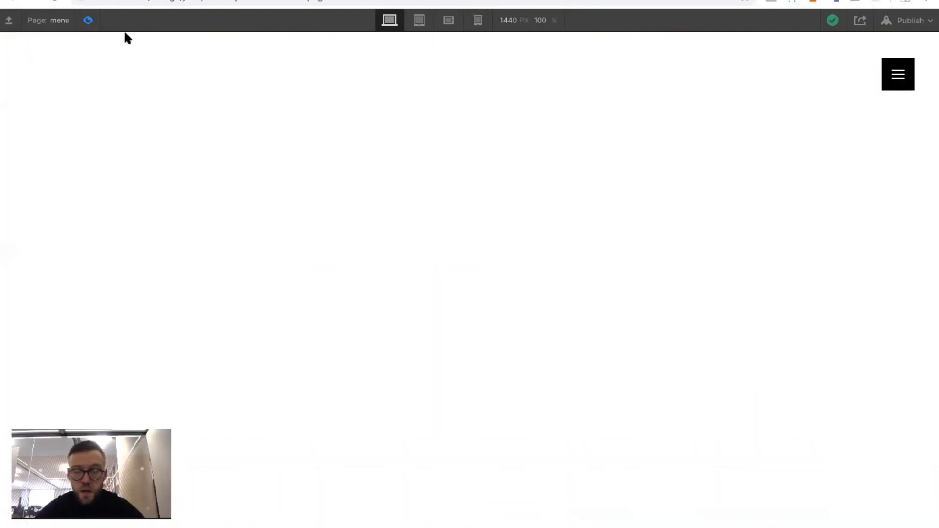
{"action": "left_click", "coordinate": [88, 22]}
Set the vertical Move value of the HOME, ABOUT and CONTACT links to -100 %
{"action": "scroll", "coordinate": [862, 372], "scroll_direction": "down", "scroll_amount": 3}
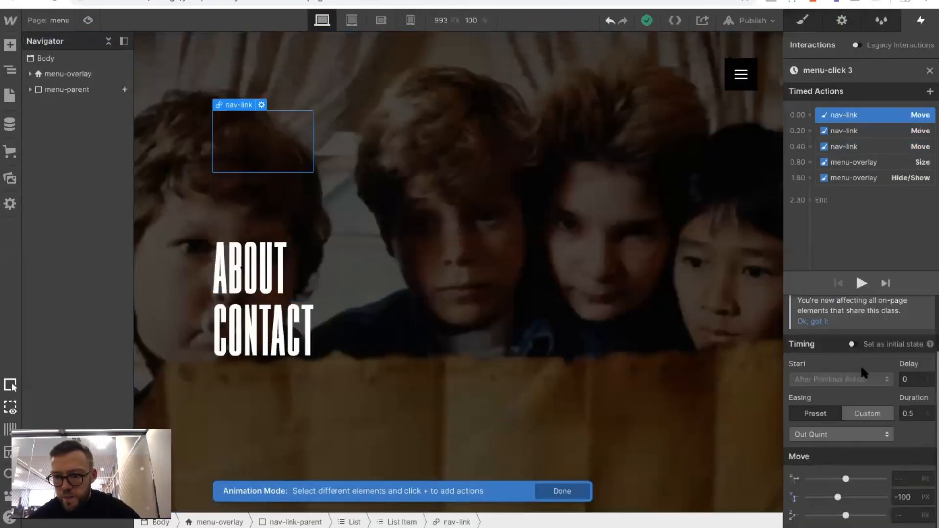
{"action": "left_click", "coordinate": [912, 498]}
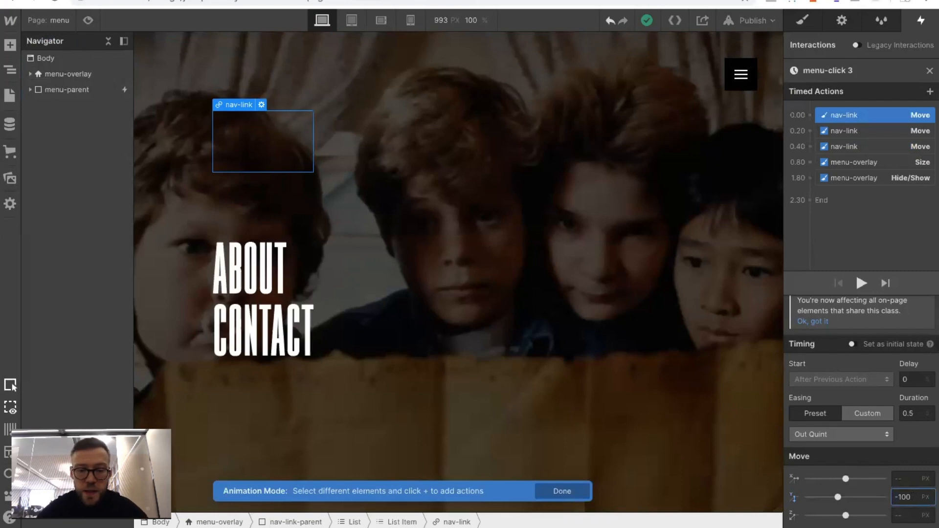
{"action": "left_click", "coordinate": [840, 134]}
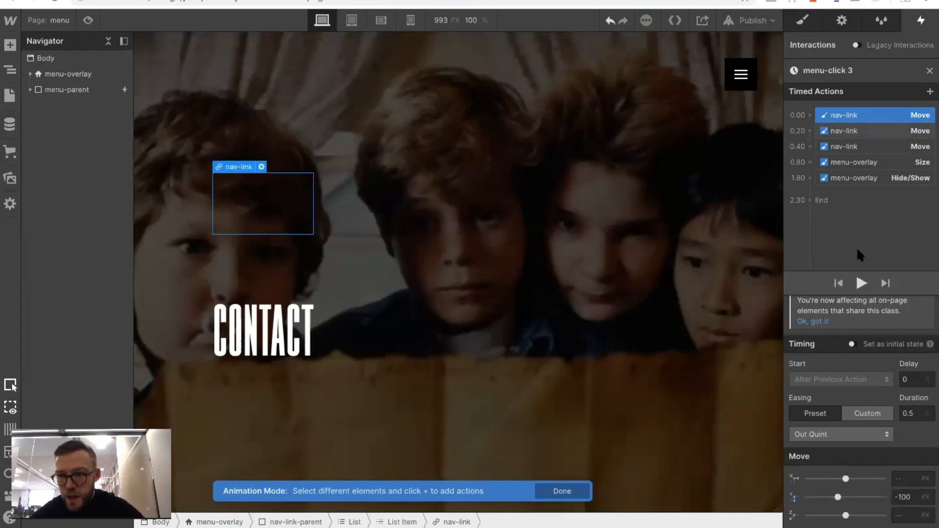
{"action": "left_click", "coordinate": [911, 497]}
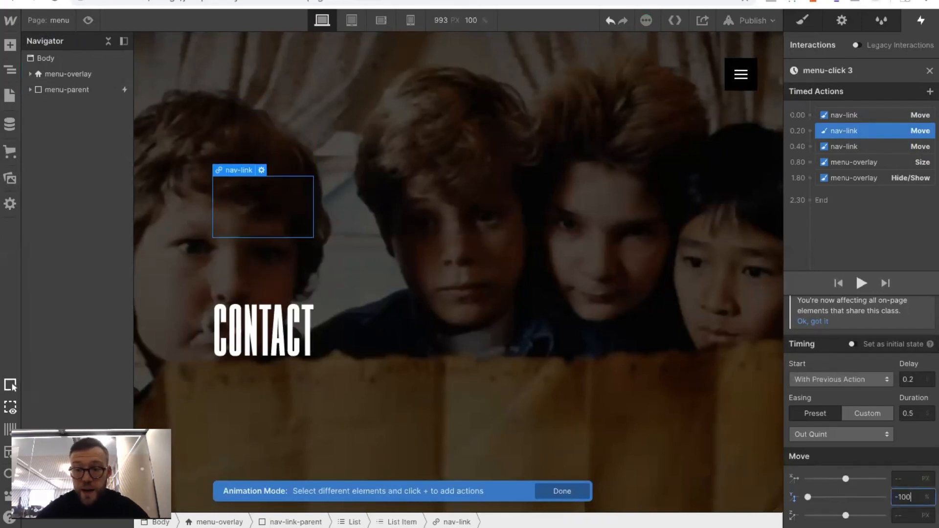
{"action": "left_click", "coordinate": [848, 146]}
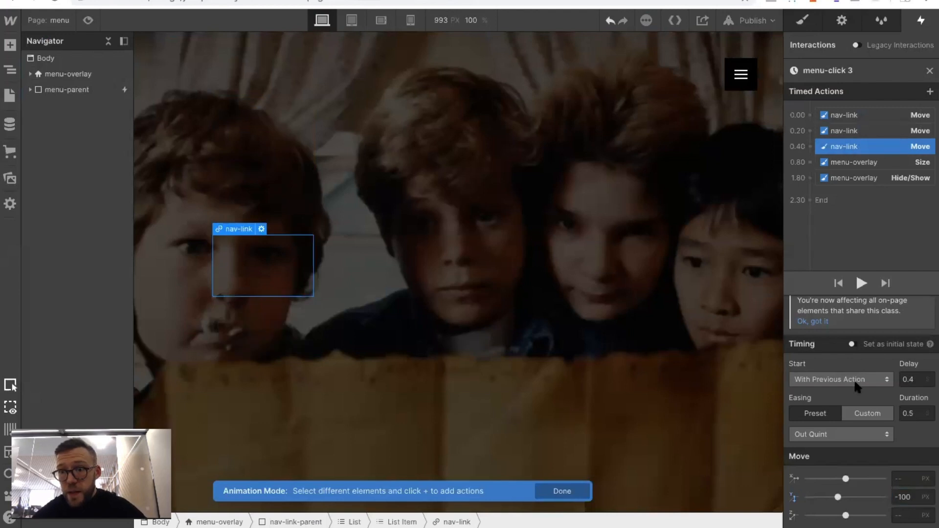
{"action": "left_click", "coordinate": [912, 497]}
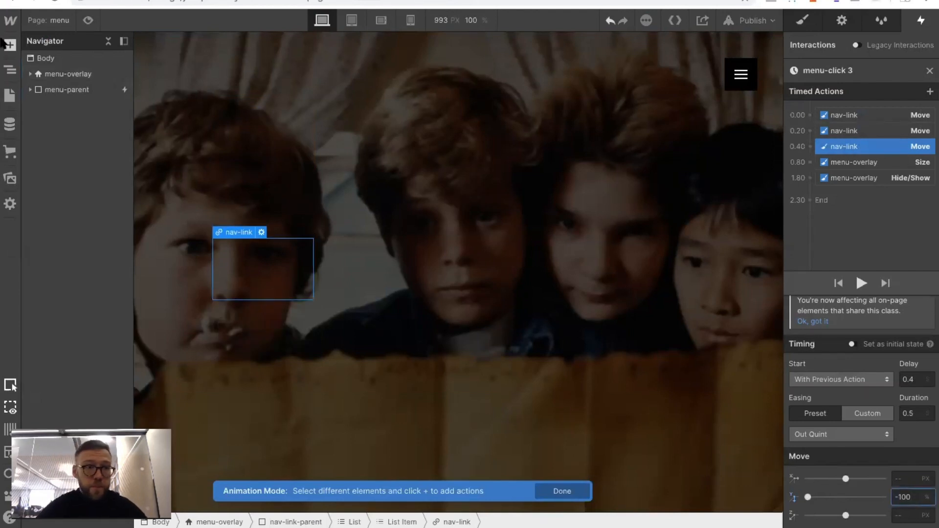
Preview the page and toggle the menu to check the links' percentage-based exit movement
{"action": "left_click", "coordinate": [88, 20]}
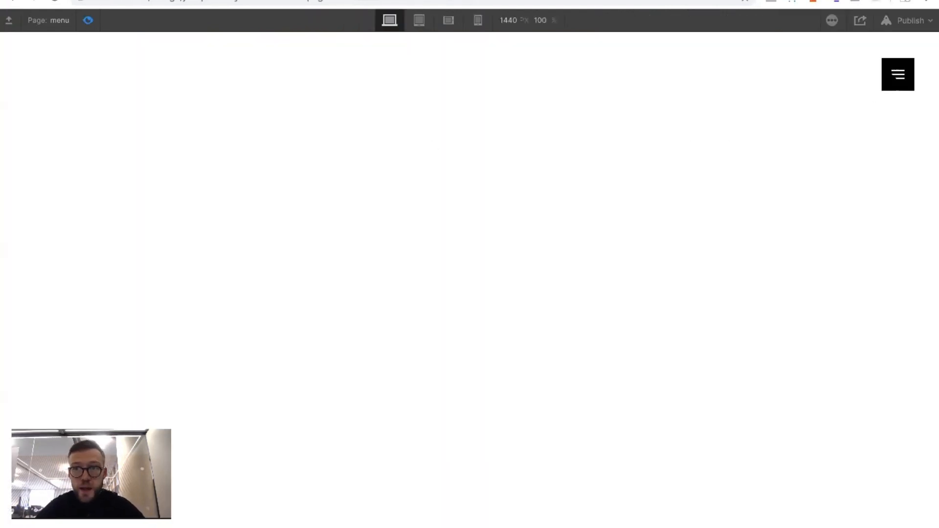
{"action": "left_click", "coordinate": [898, 74]}
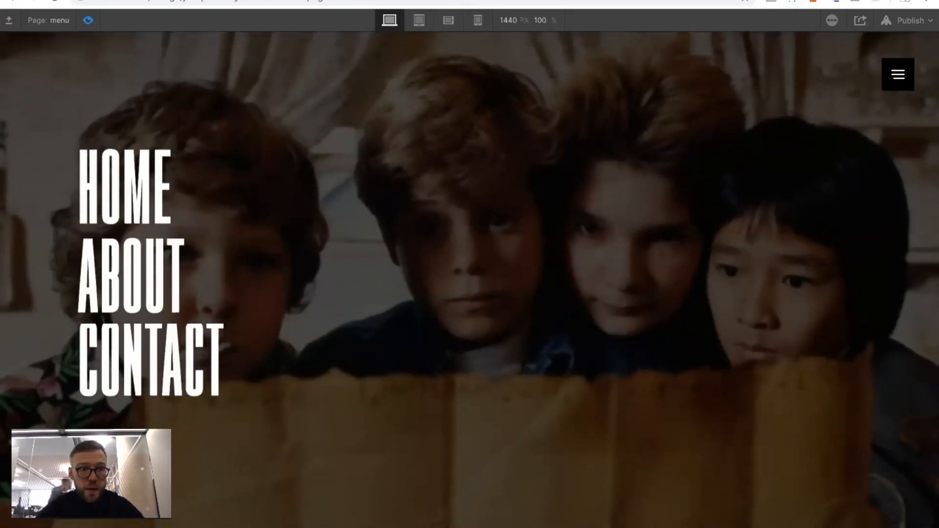
{"action": "left_click", "coordinate": [897, 75]}
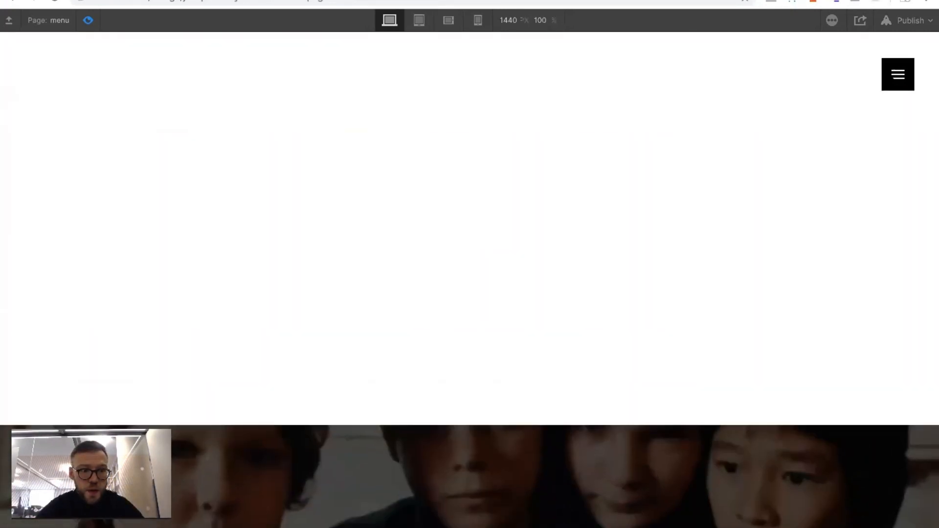
{"action": "left_click", "coordinate": [90, 21]}
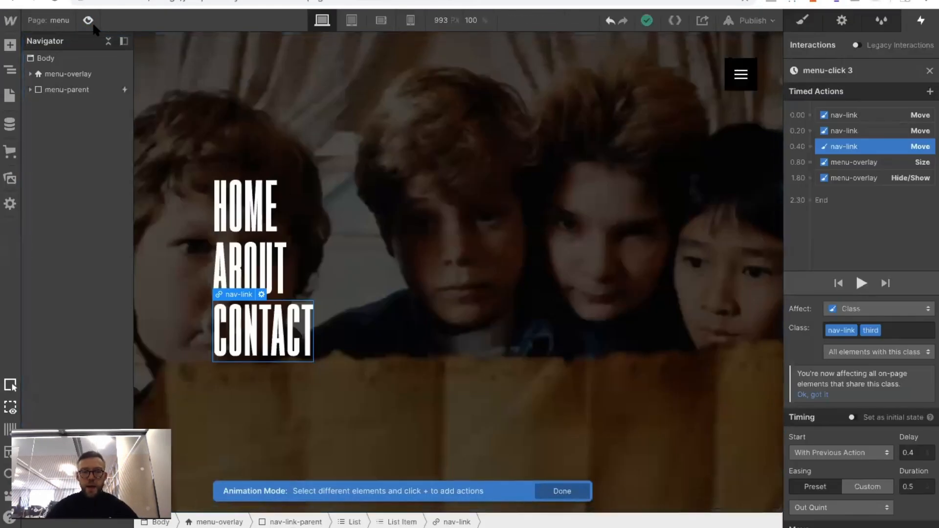